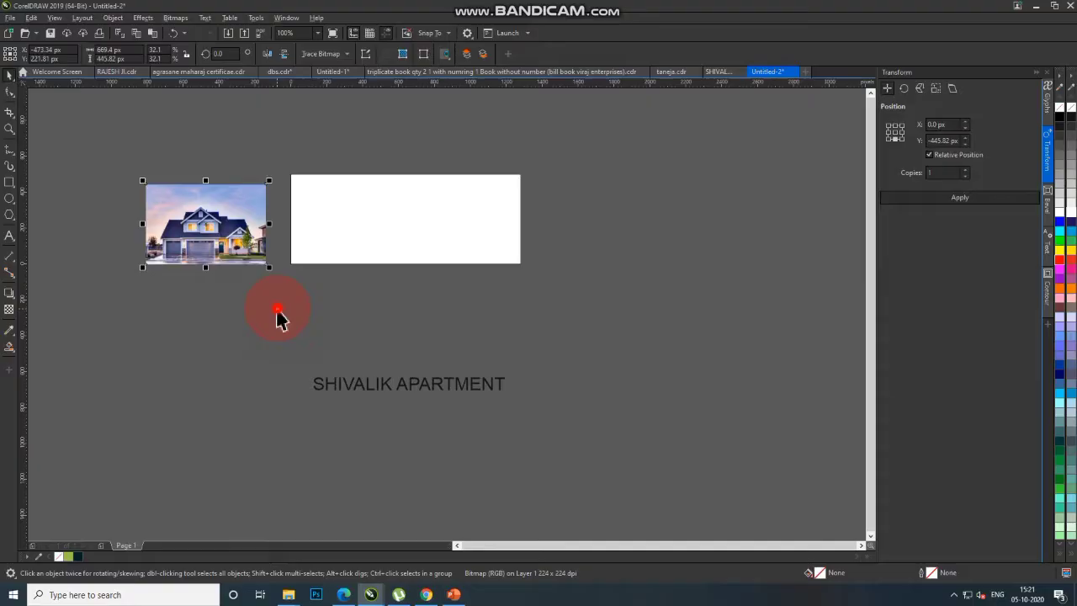
Select part of the SHIVALIK APARTMENT title text, then leave text editing
left_click(352, 388)
left_click_drag(352, 384, 366, 384)
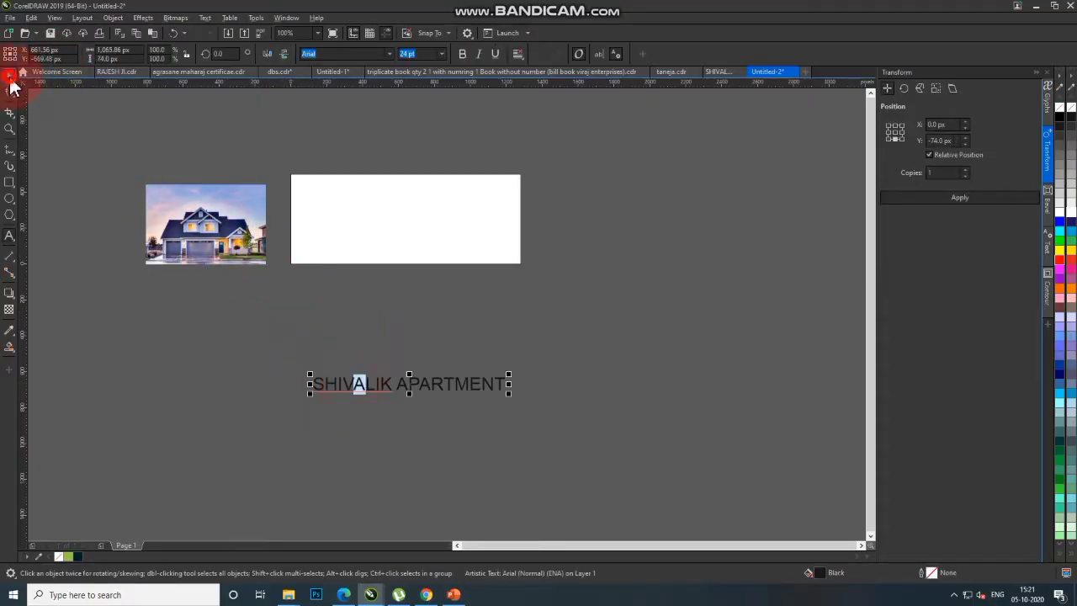
left_click(11, 83)
Draw a 712.5 px circle over the join of the house photo and white rectangle
left_click(10, 198)
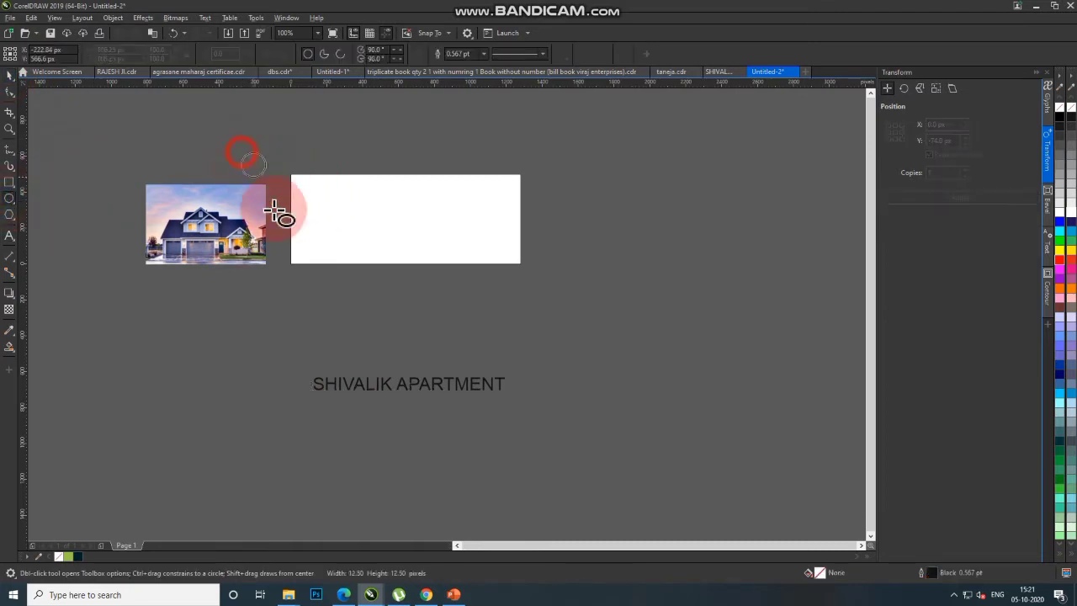
left_click_drag(273, 211, 305, 284)
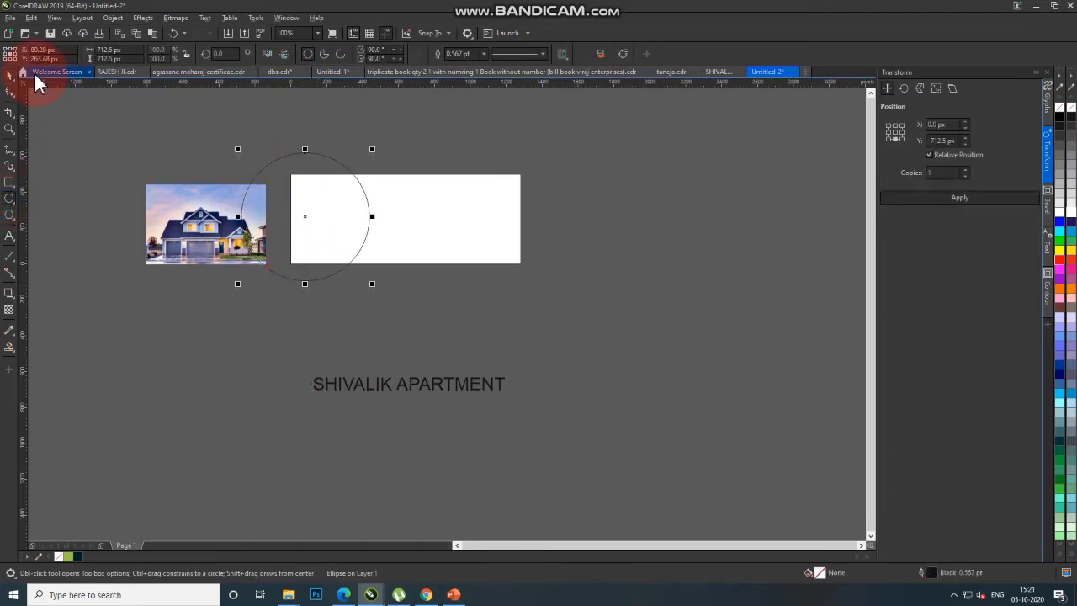
left_click(17, 77)
left_click(318, 270)
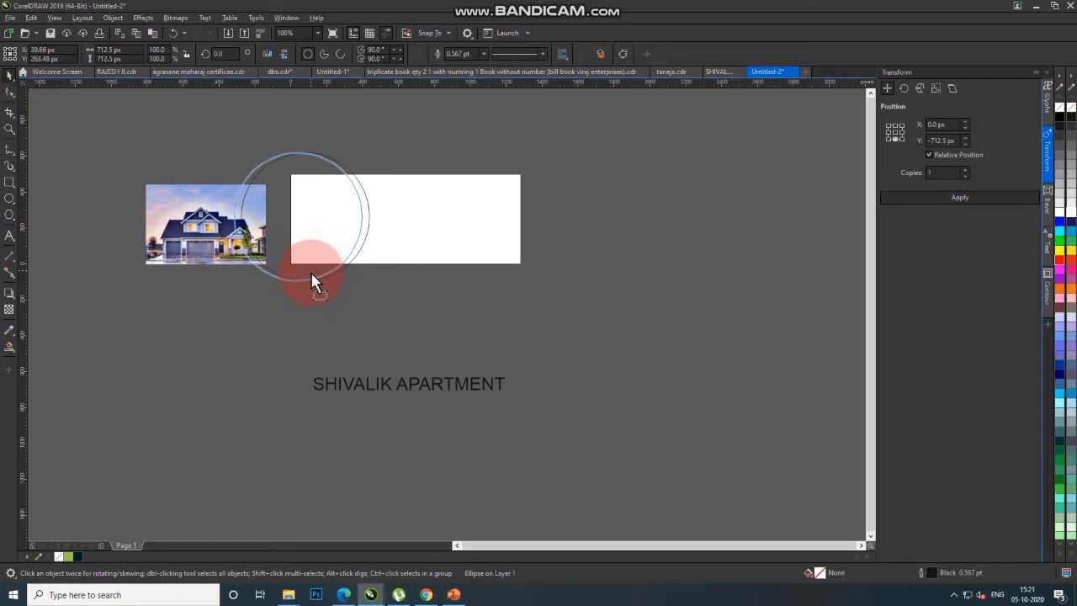
left_click(314, 282)
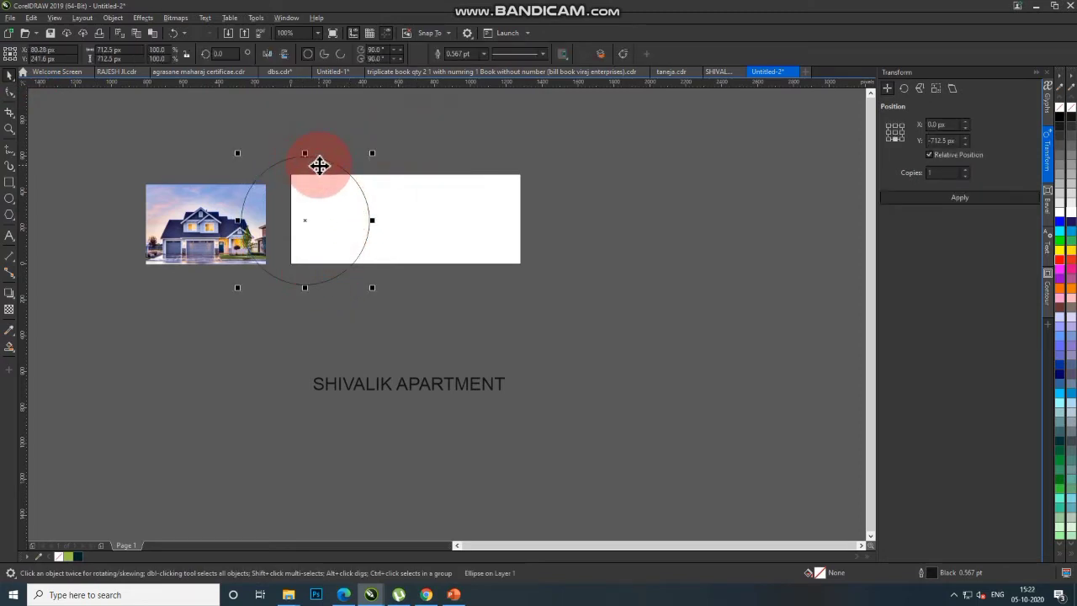
Smart Fill the circle–rectangle overlap blue-grey to give the left end a curved edge
left_click(21, 341)
left_click(337, 225)
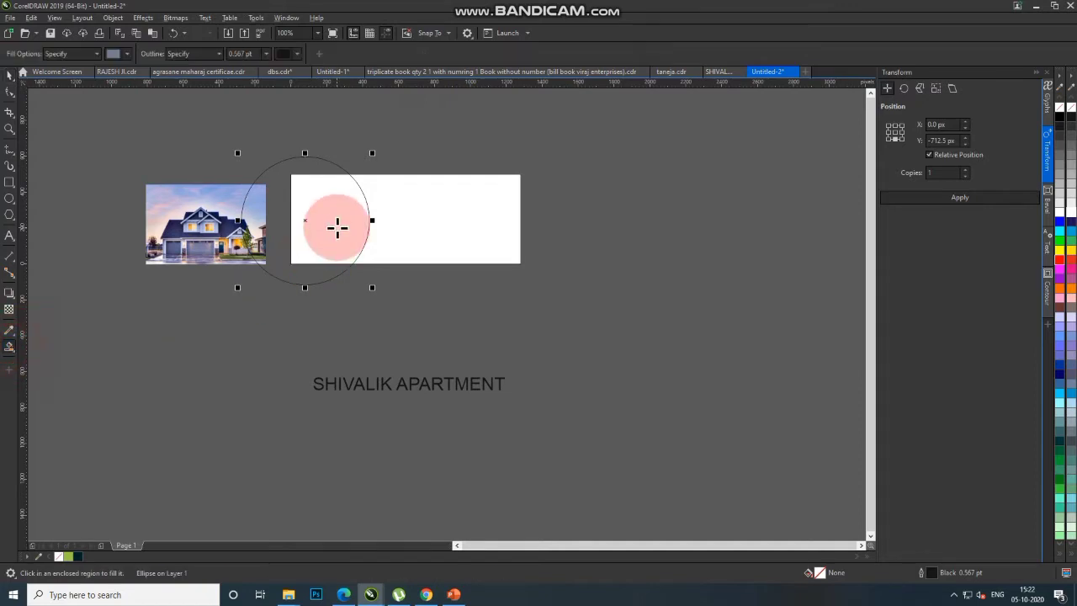
left_click(11, 78)
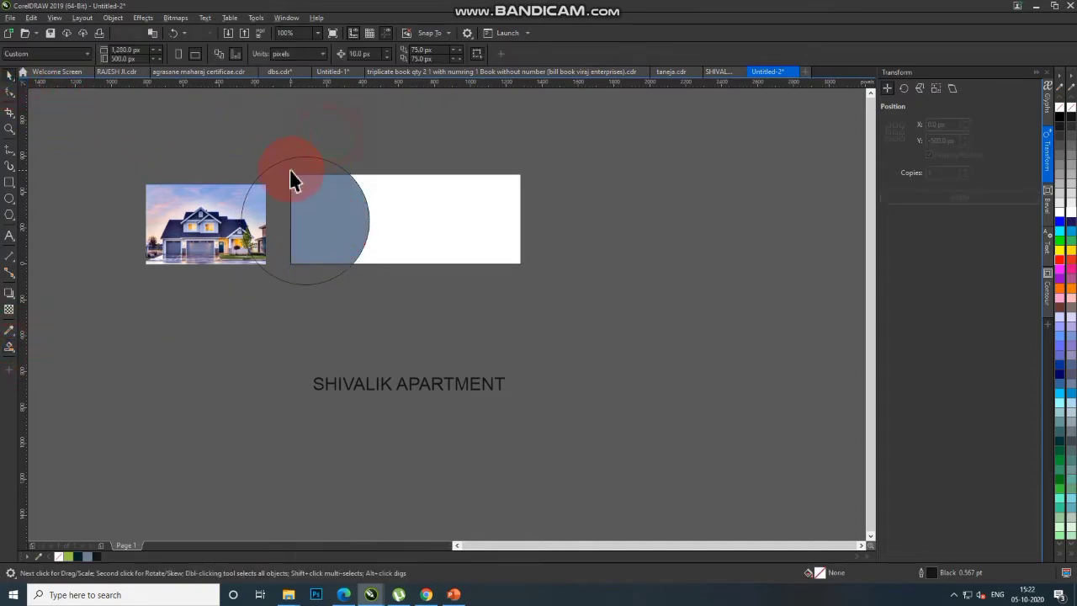
Move the smaller circle into the rectangle and scale it into concentric rings, largest about 470.31 px
left_click(261, 268)
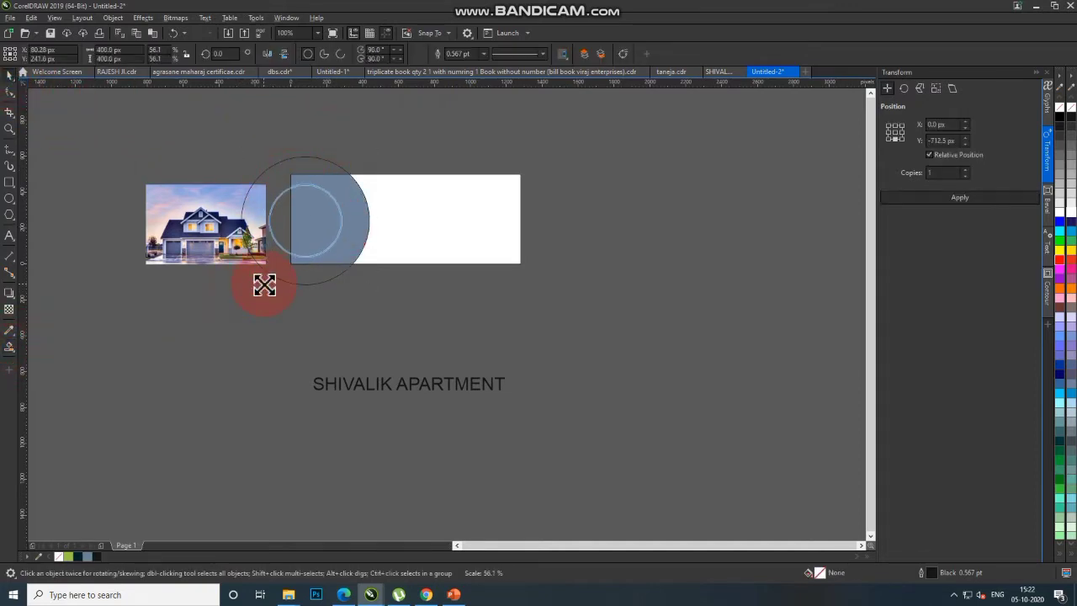
left_click(286, 235)
left_click_drag(304, 219, 359, 219)
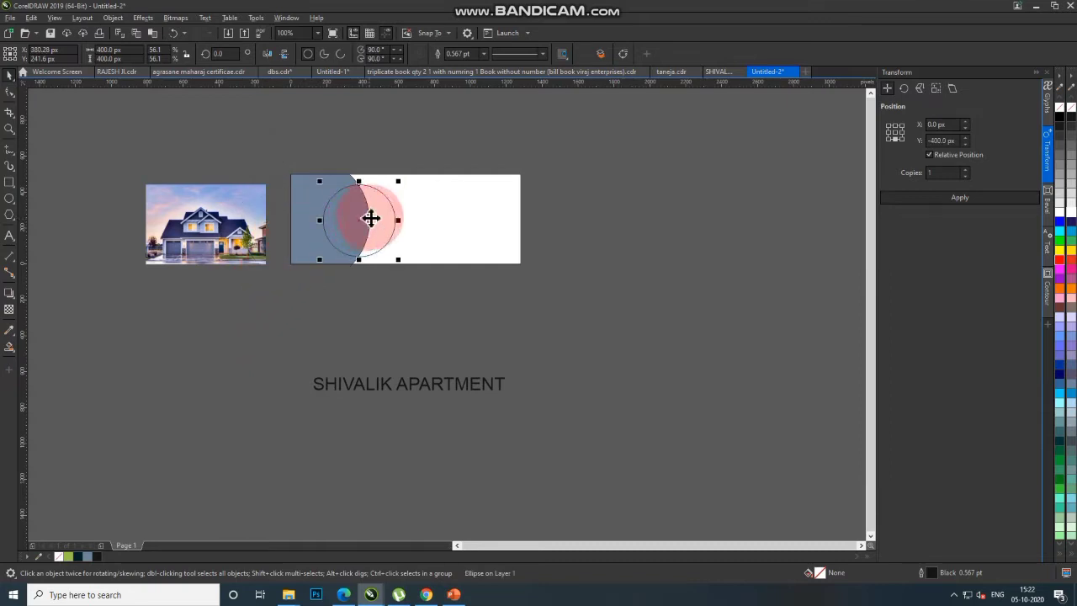
scroll(368, 216, "up", 2)
left_click_drag(423, 295, 440, 300)
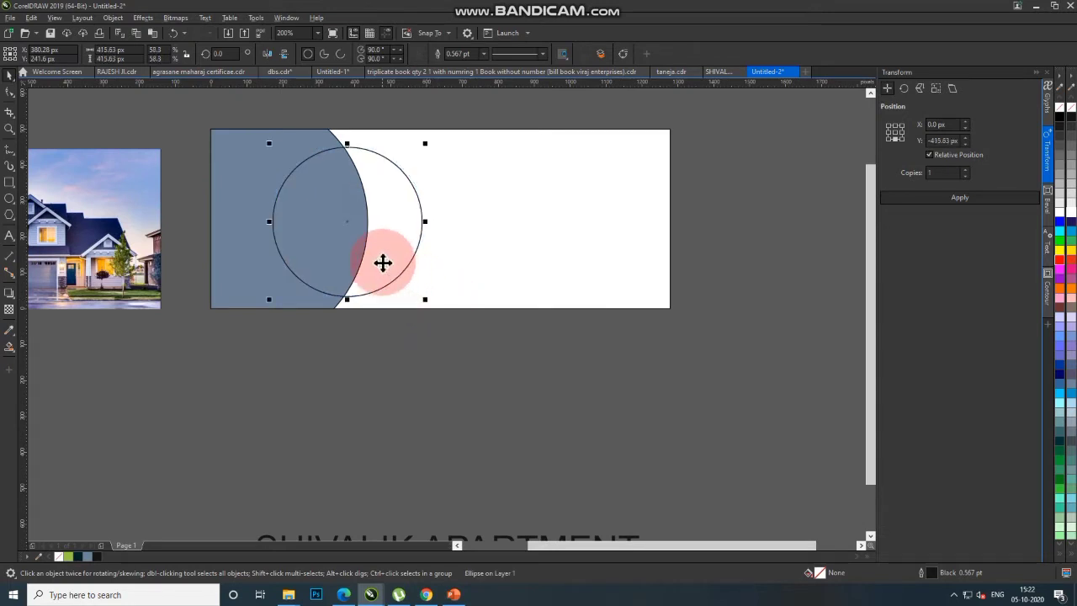
left_click_drag(385, 261, 372, 260)
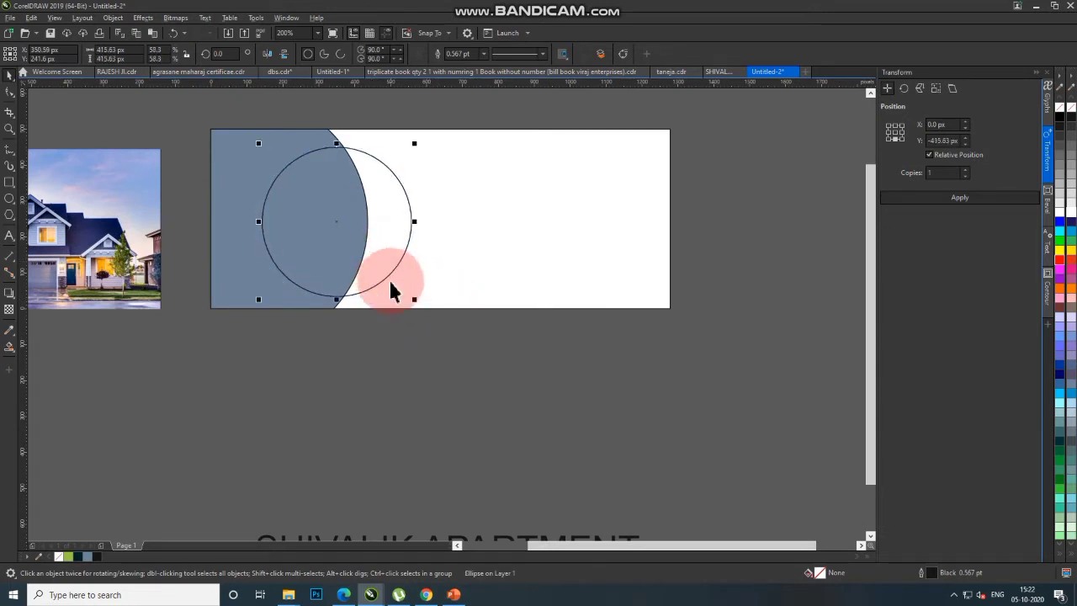
mouse_move(414, 300)
left_mouse_down()
mouse_move(439, 325)
mouse_move(433, 317)
left_mouse_up()
scroll(421, 307, "up", 2)
scroll(432, 318, "down", 2)
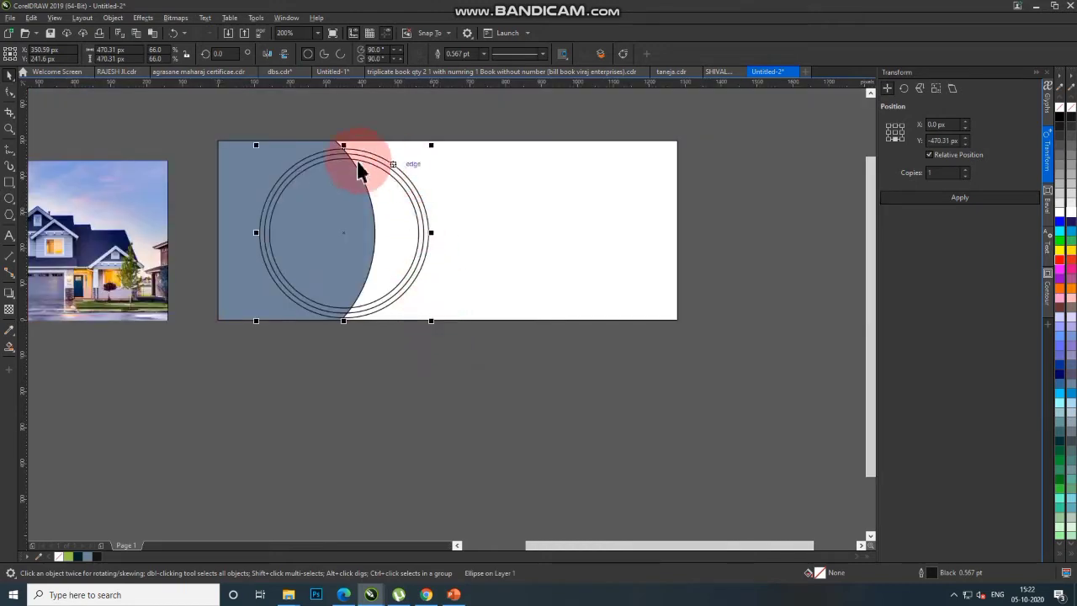
Select the middle and inner rings together and shrink them slightly
left_click(238, 153)
left_click(356, 156)
scroll(372, 157, "up", 2)
left_click(373, 157, "shift")
scroll(462, 152, "up", 2)
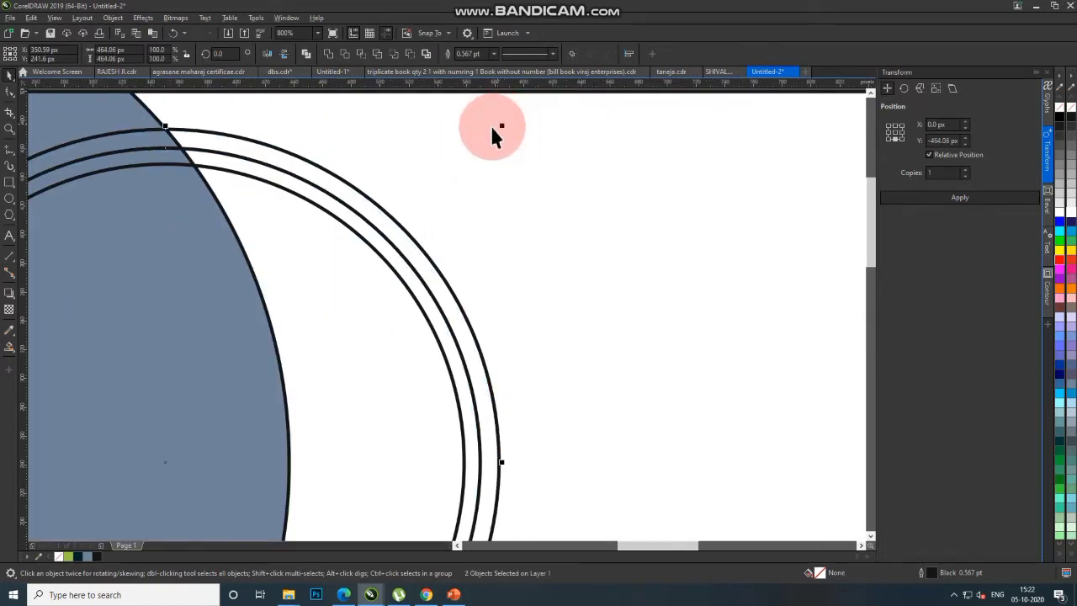
left_click(322, 188)
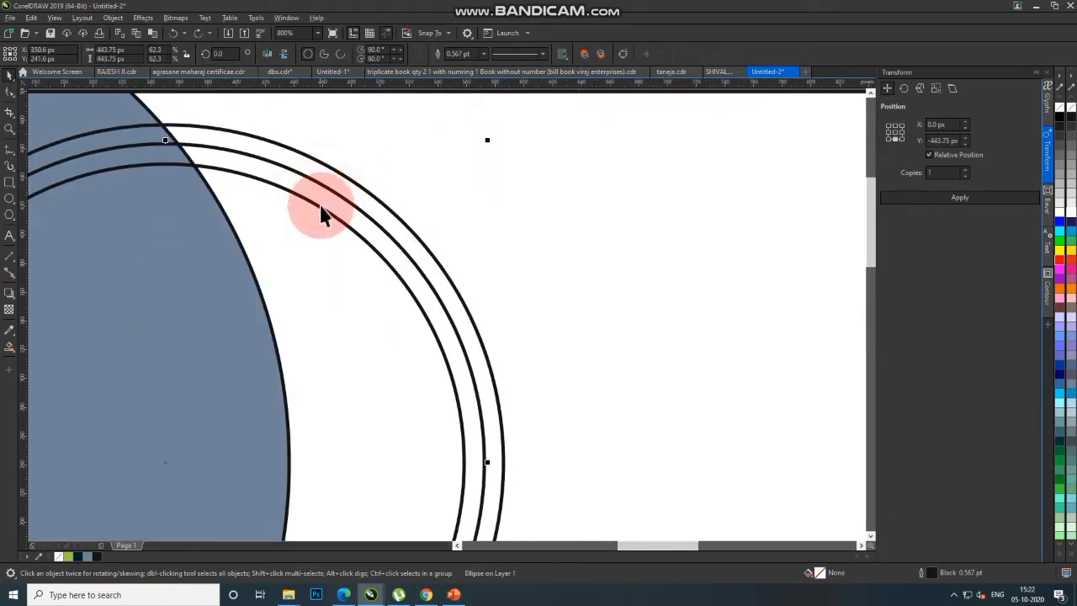
left_click(323, 207, "shift")
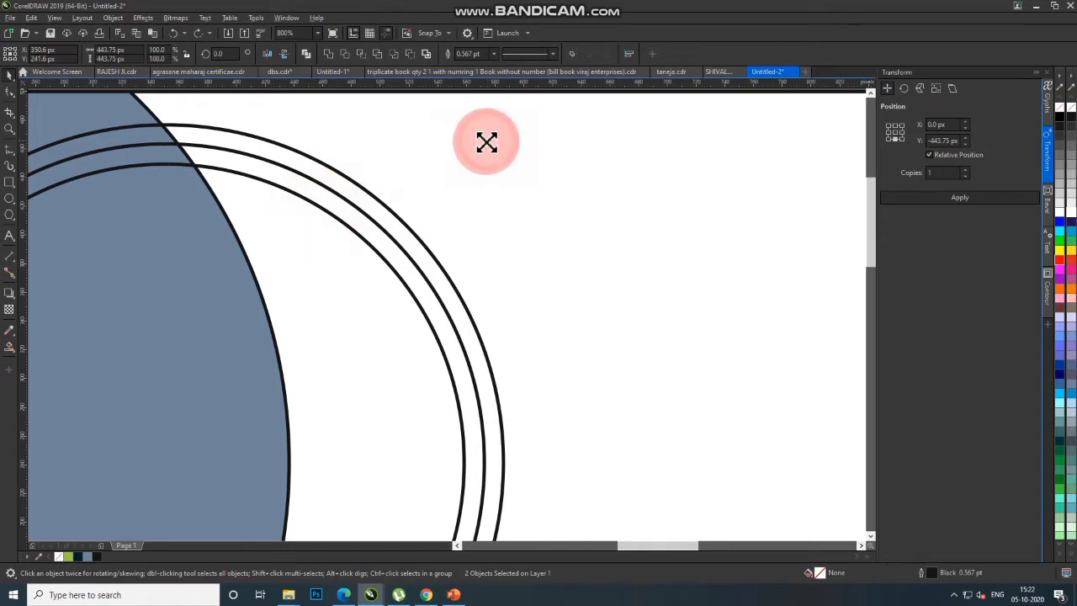
left_click_drag(488, 141, 467, 159)
scroll(405, 152, "down", 1)
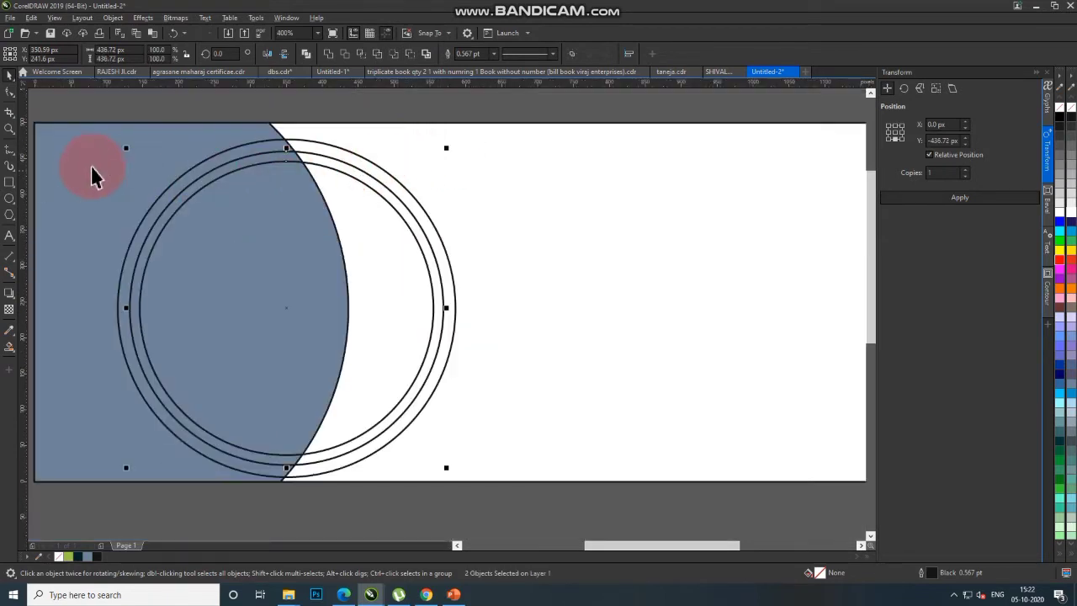
Resize the outer ring slightly so the ring spacing looks even
left_click(89, 166)
left_click(398, 174)
scroll(448, 142, "up", 1)
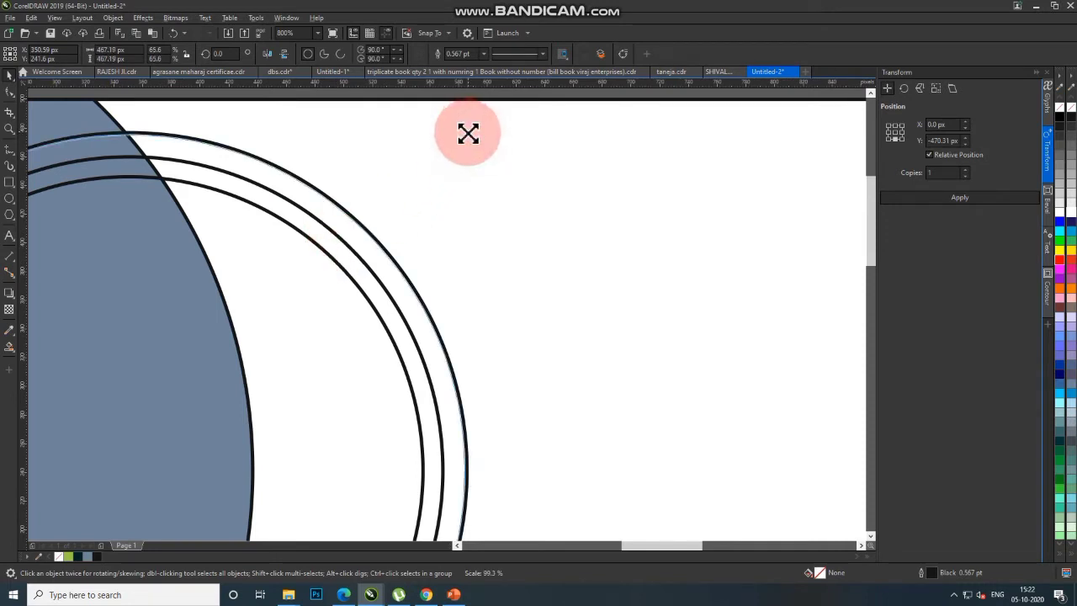
mouse_move(469, 129)
left_mouse_down()
mouse_move(455, 172)
mouse_move(413, 183)
left_mouse_up()
left_click(316, 251)
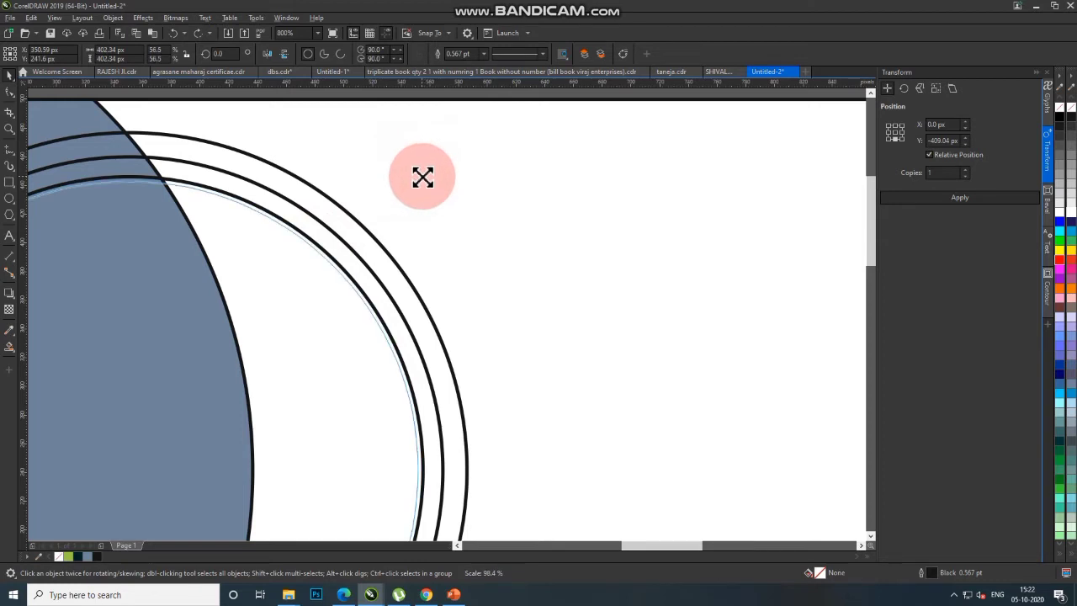
scroll(412, 184, "down", 3)
Drag-copy the blue-grey curved panel toward the banner's right end
left_click(304, 150)
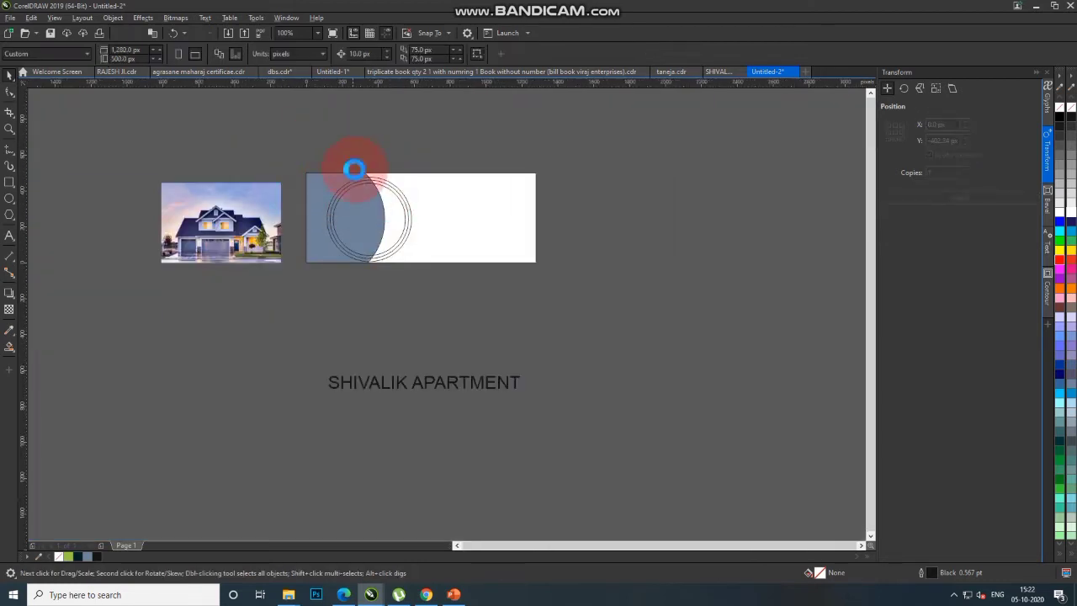
scroll(353, 167, "up", 1)
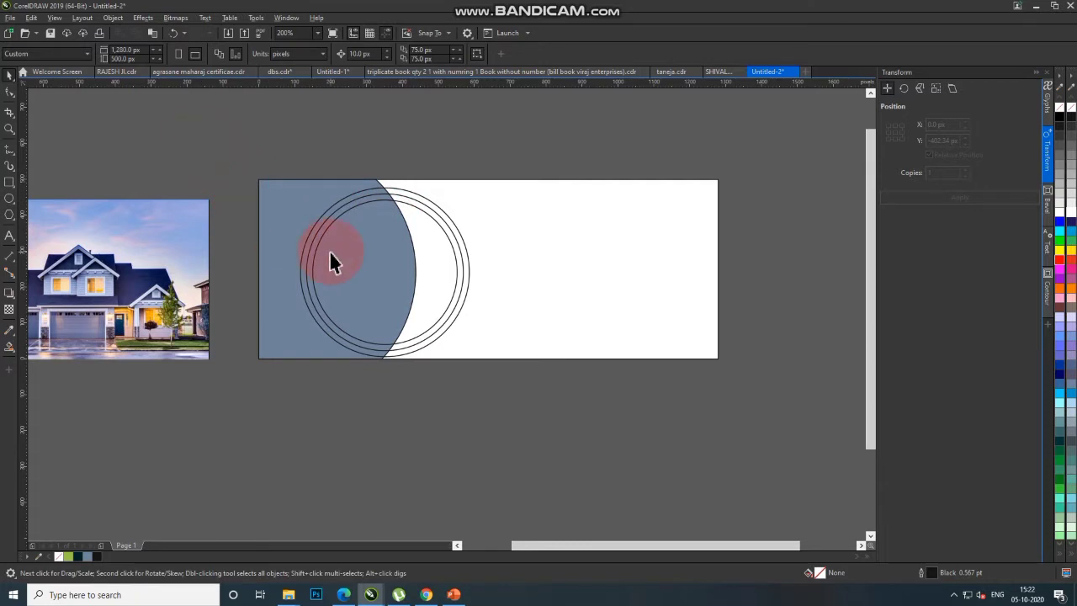
scroll(330, 254, "down", 1)
scroll(455, 286, "up", 1)
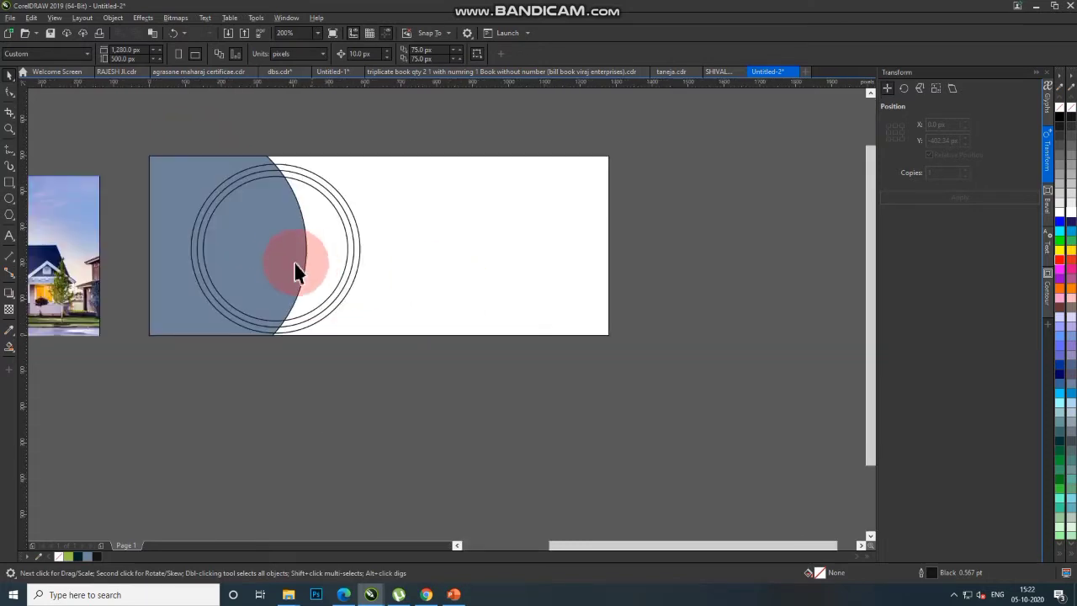
left_click(174, 190)
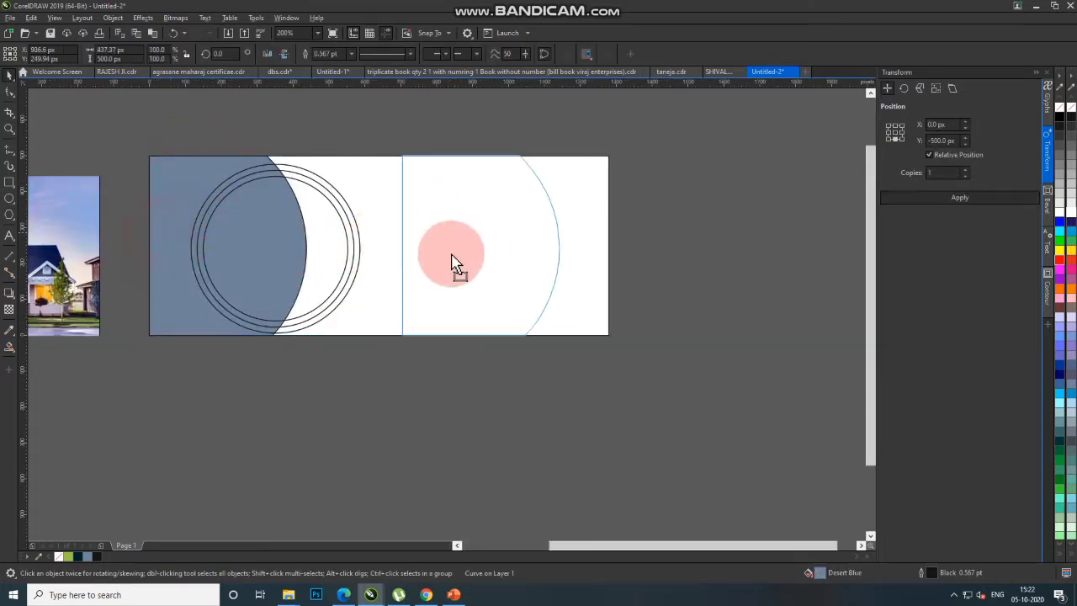
left_click_drag(159, 233, 462, 252)
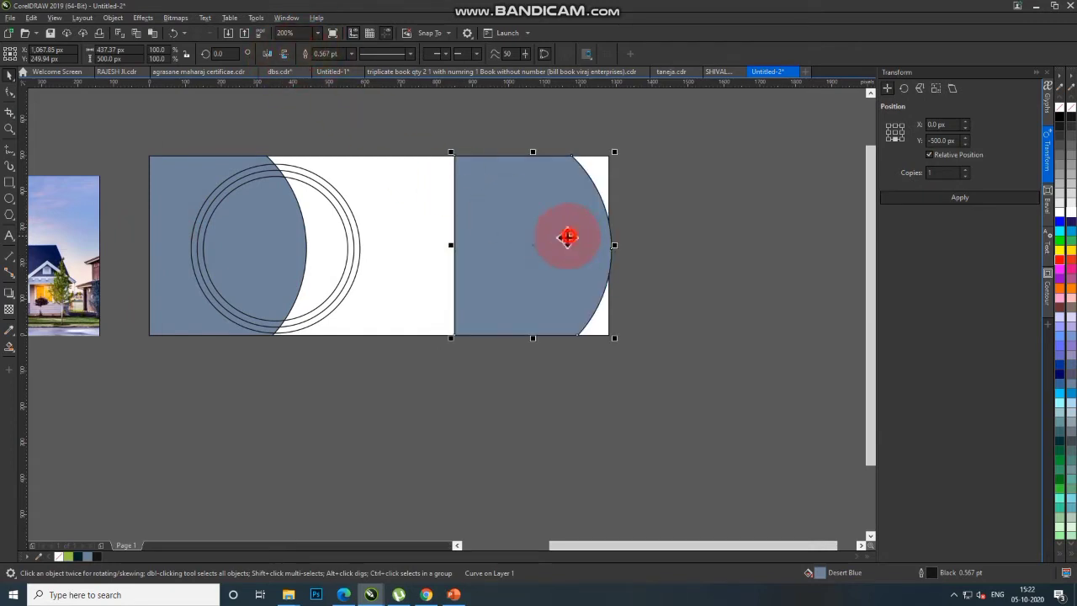
mouse_move(568, 237)
left_mouse_down()
mouse_move(551, 236)
mouse_move(577, 259)
mouse_move(633, 263)
left_mouse_up()
Mirror the copy horizontally and position it overhanging the banner's right edge
left_click(267, 53)
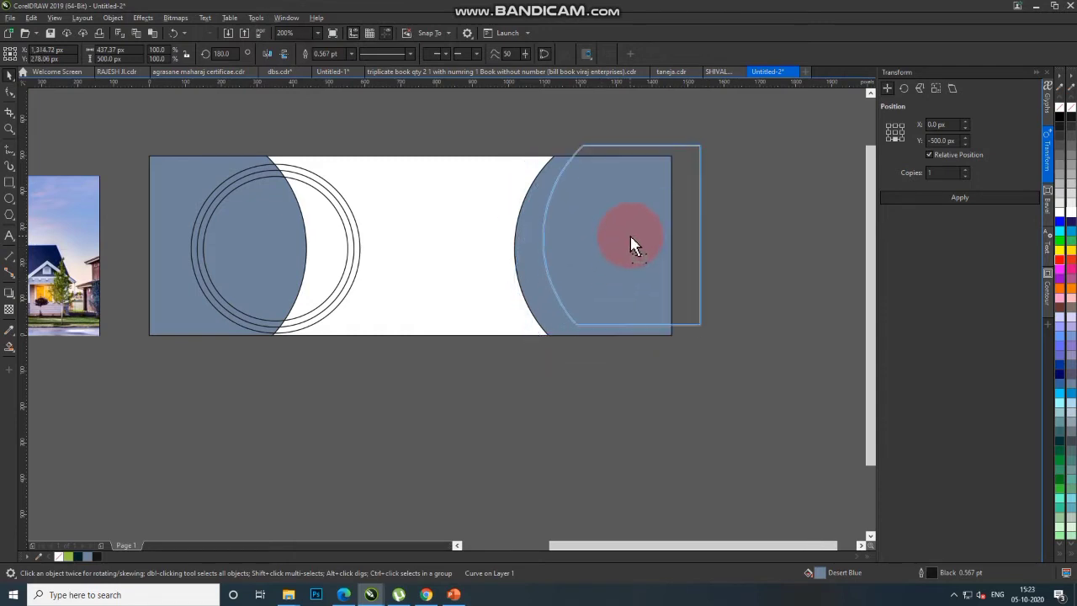
left_click_drag(633, 262, 637, 233)
left_click(264, 59)
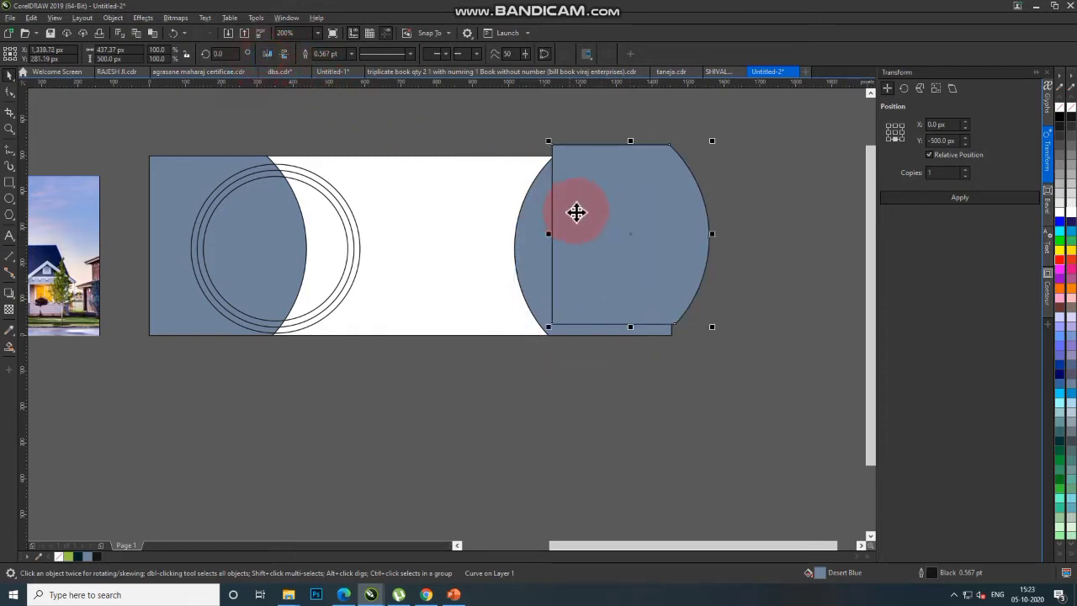
left_click_drag(600, 234, 616, 243)
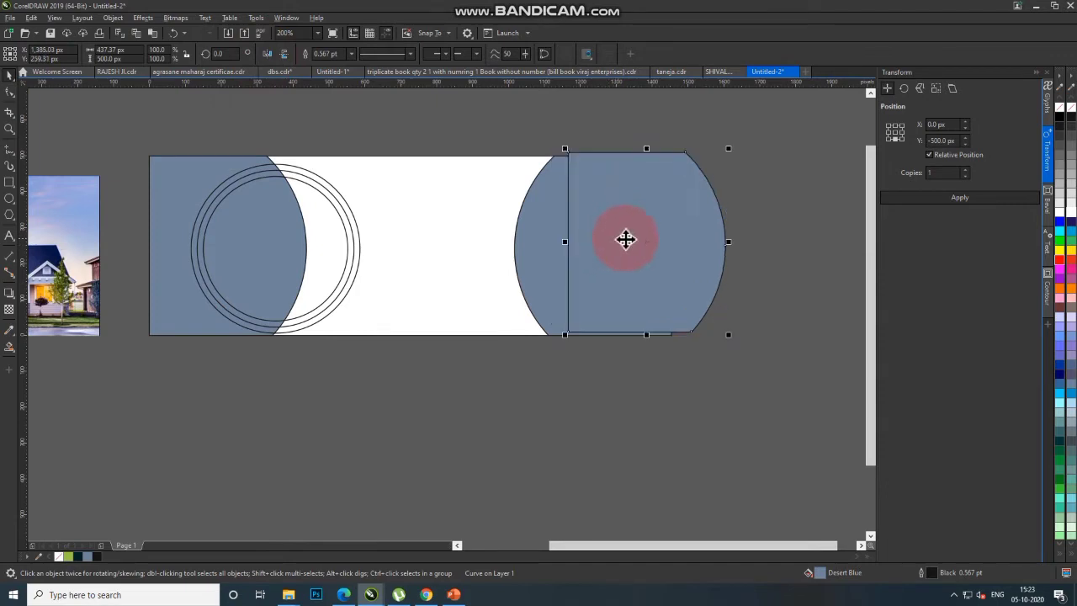
left_click(9, 91)
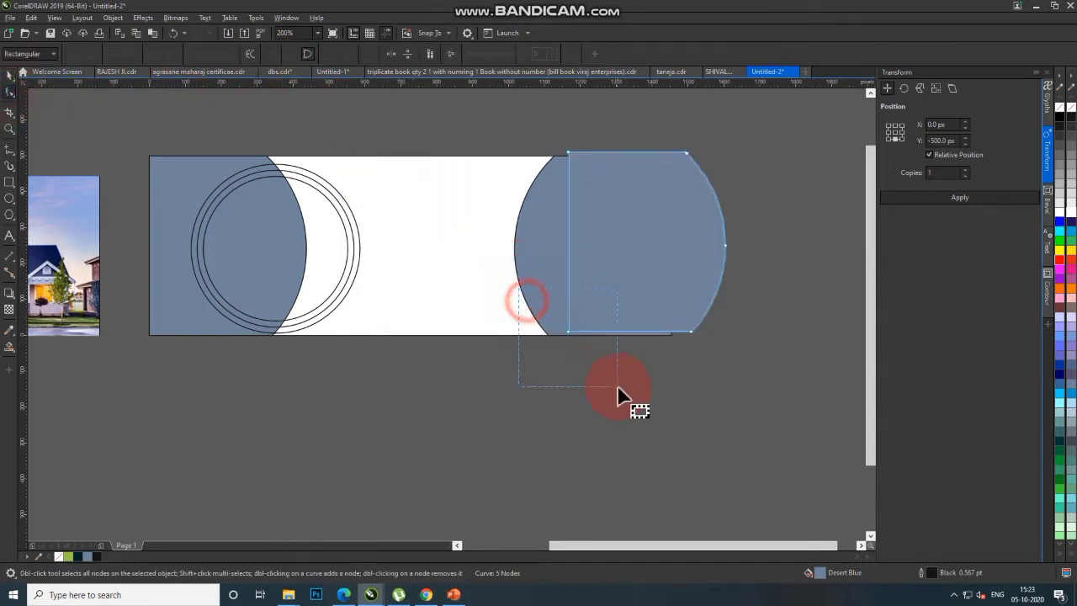
Convert the right shape's straight left edge to a curve and bend it into an S-curve
left_click_drag(518, 288, 617, 385)
left_click_drag(473, 109, 600, 207)
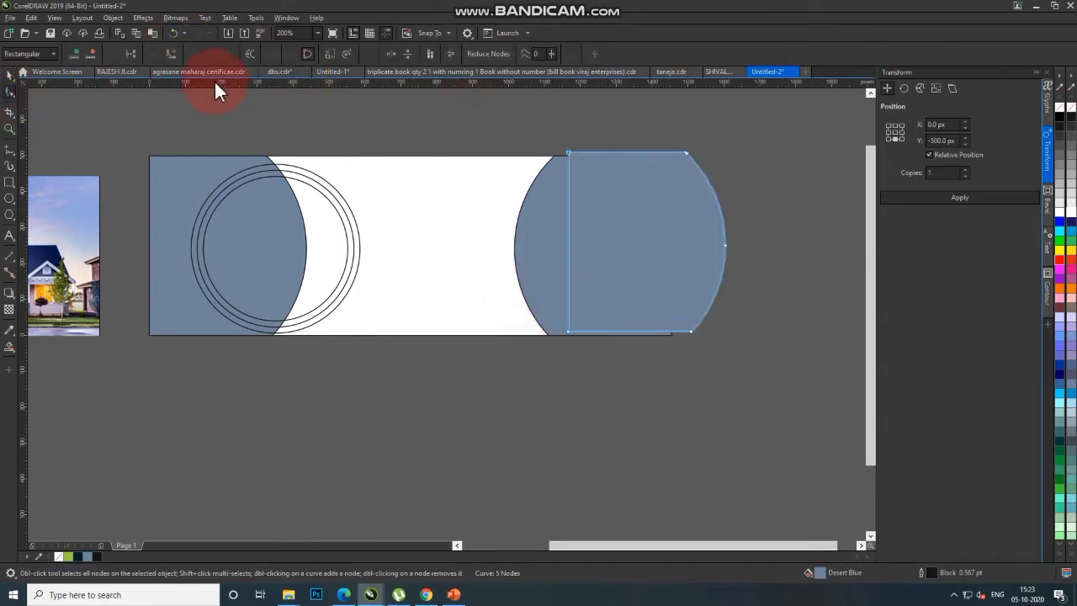
left_click(170, 56)
left_click(430, 225)
mouse_move(569, 280)
left_mouse_down()
mouse_move(664, 274)
mouse_move(640, 293)
left_mouse_up()
left_click(15, 74)
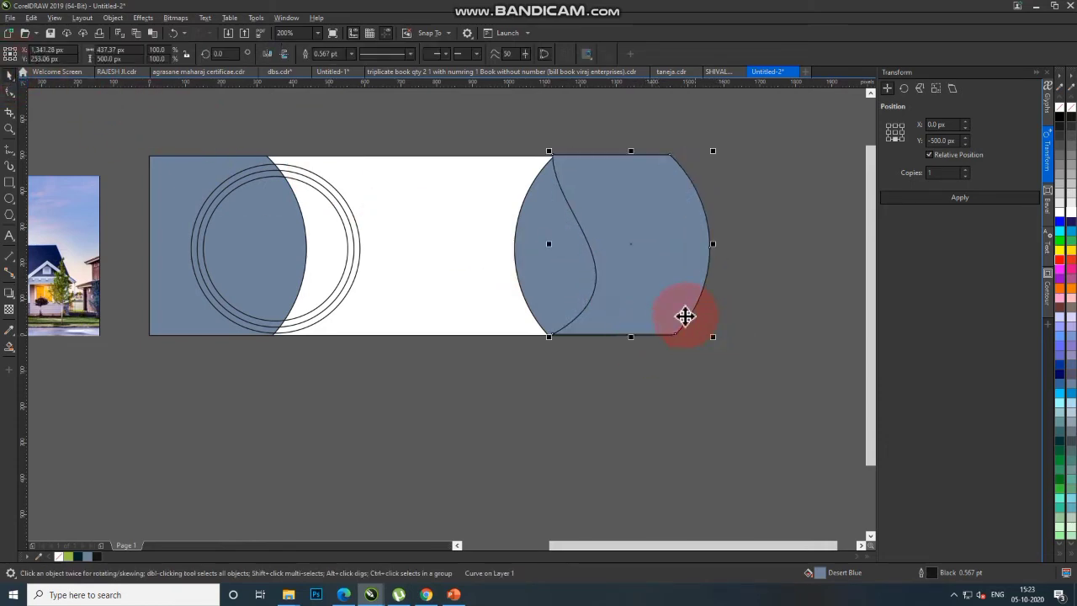
Enlarge the right shape to about 133.8% and place a duplicate behind it, slightly left
left_click_drag(714, 336, 746, 358)
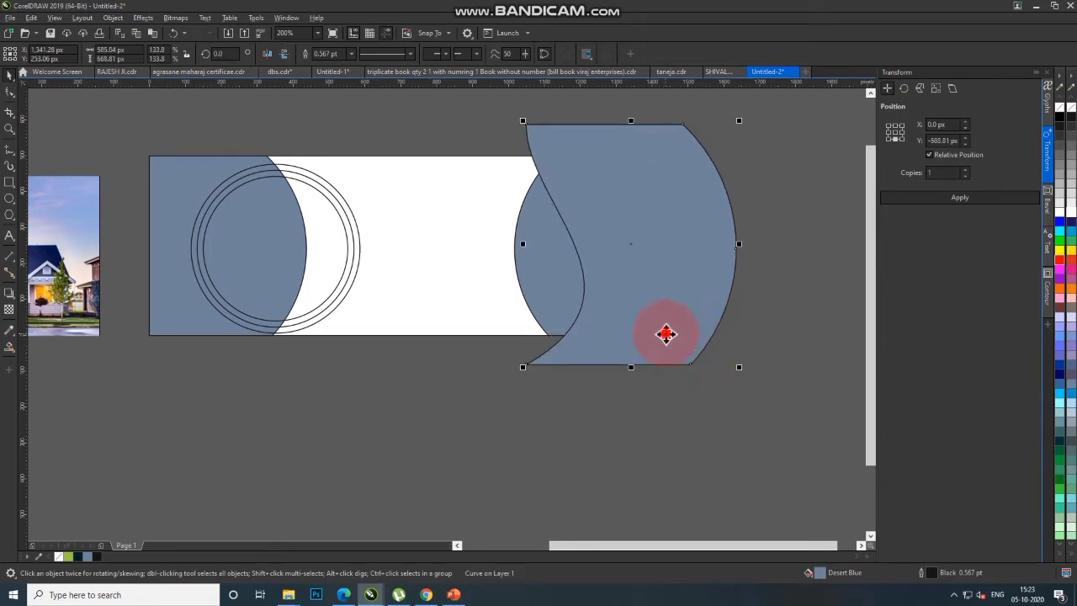
mouse_move(654, 346)
left_mouse_down()
mouse_move(661, 325)
mouse_move(638, 333)
left_mouse_up()
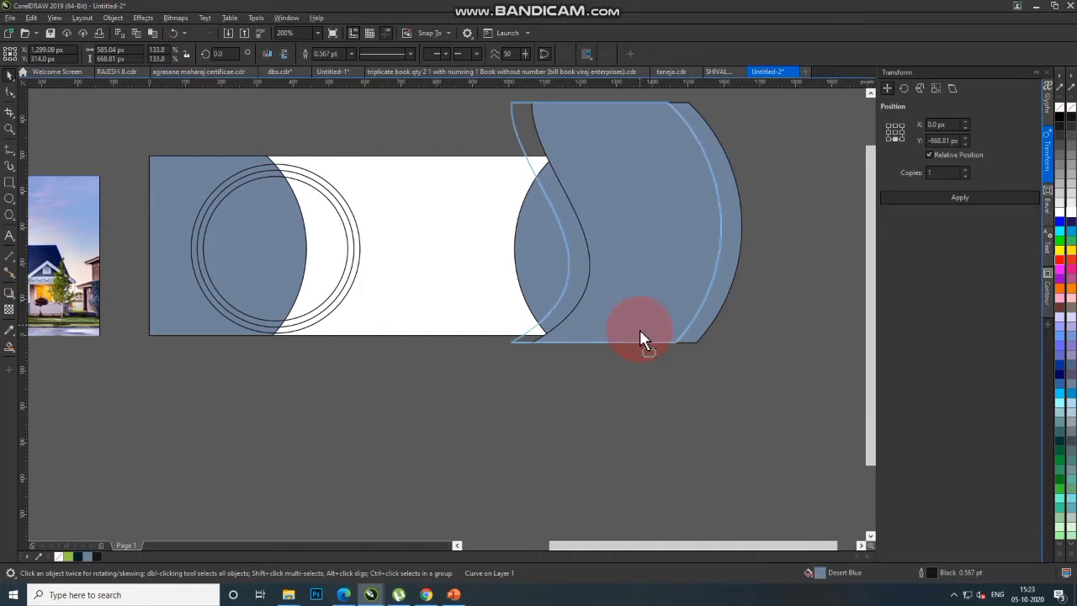
left_click_drag(637, 330, 640, 329)
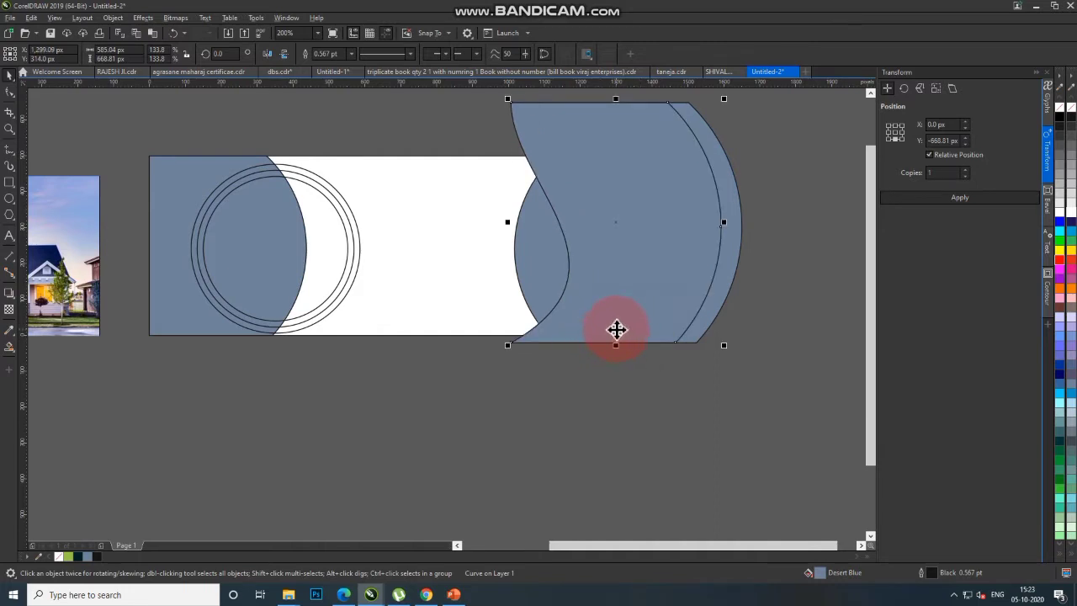
key("ctrl+Page_Down")
Smart Fill the thin strip between the two curves and delete both large curved shapes
left_click(9, 346)
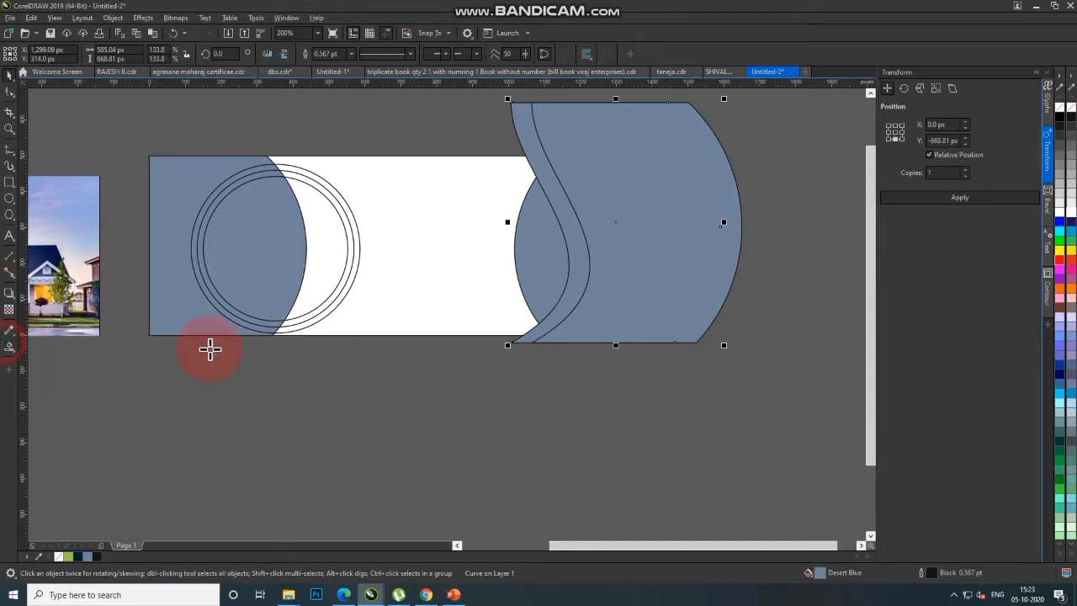
left_click(580, 247)
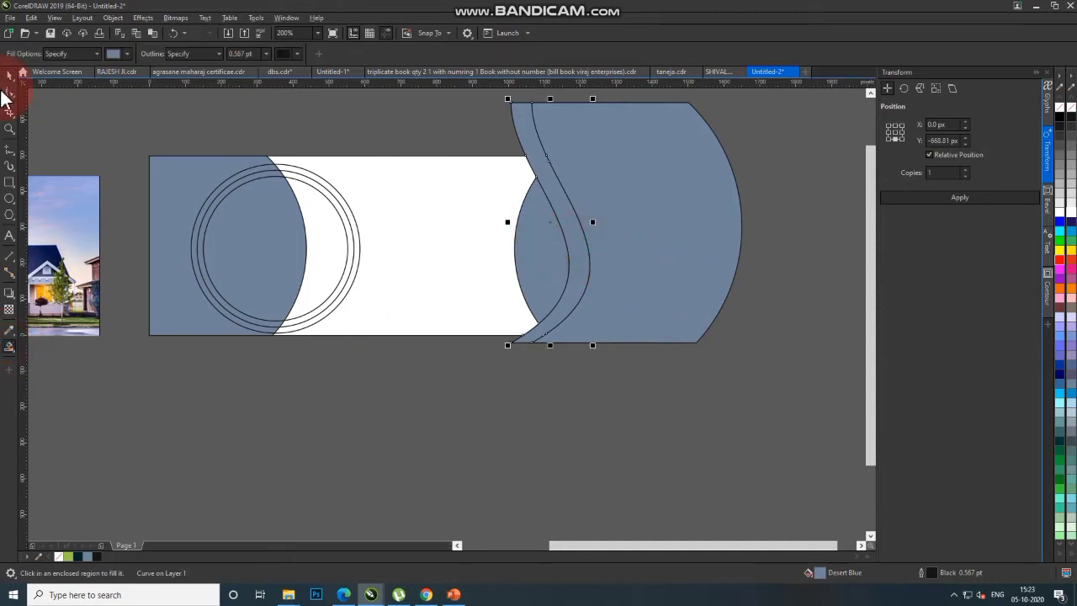
left_click(10, 76)
left_click(446, 440)
left_click(678, 308)
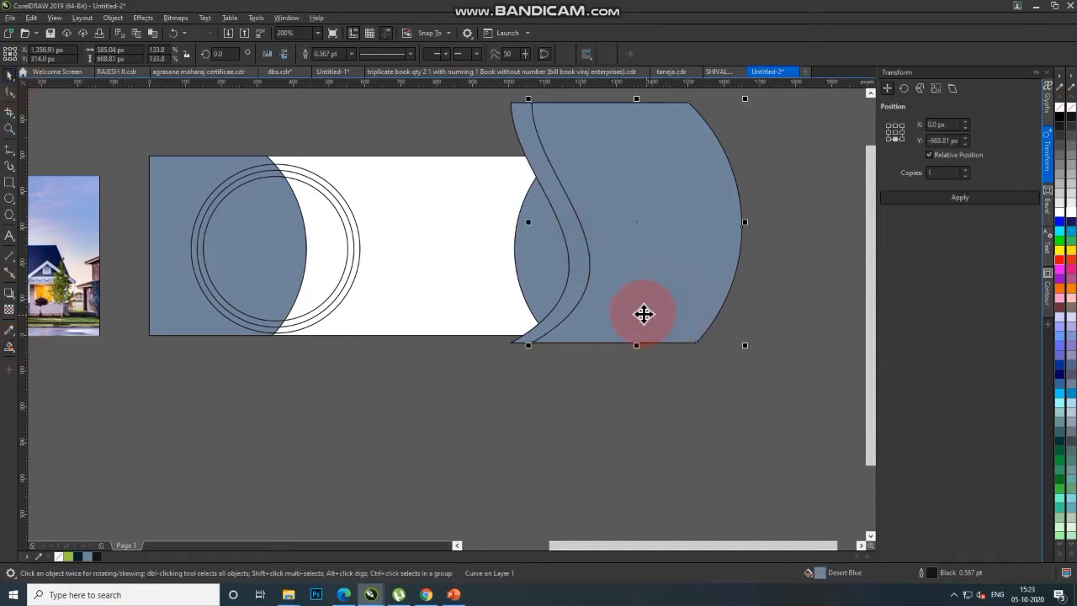
key("Delete")
left_click(669, 317)
key("Delete")
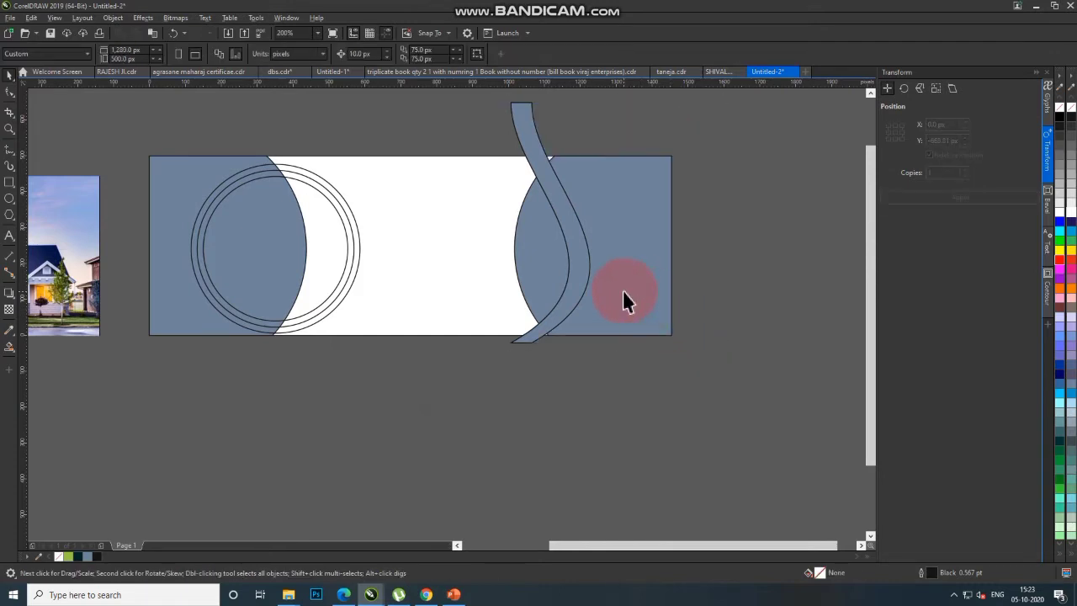
Smart Fill the leaf area between the curves and delete the blue area right of the ribbon
left_click(10, 346)
left_click(534, 272)
left_click(12, 80)
left_click(413, 440)
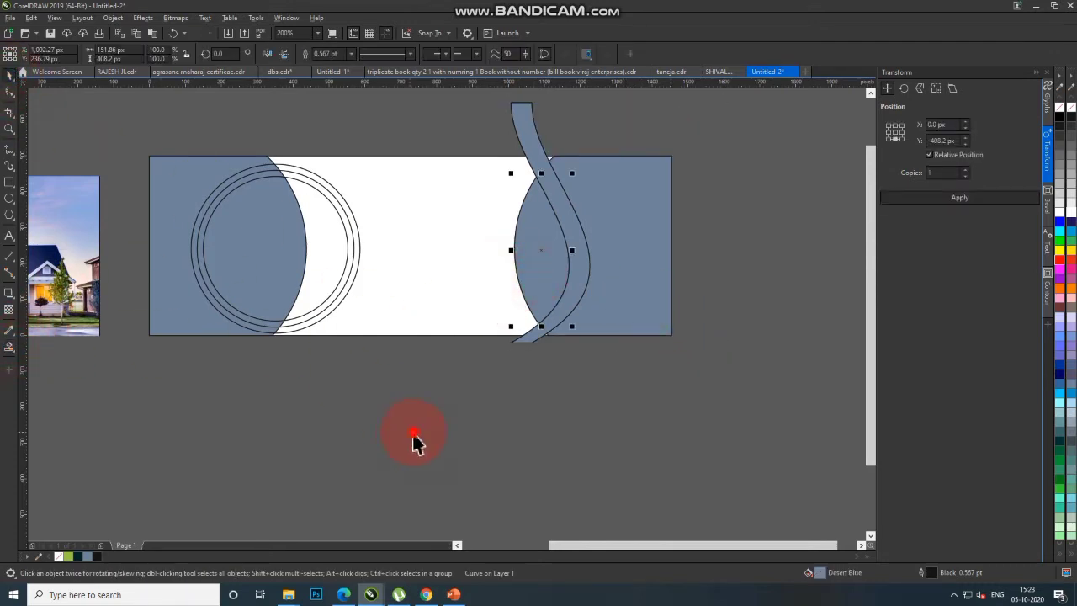
left_click(615, 308)
key("Delete")
Nudge the S-shaped ribbon and leaf shape together slightly to the right
left_click(592, 396)
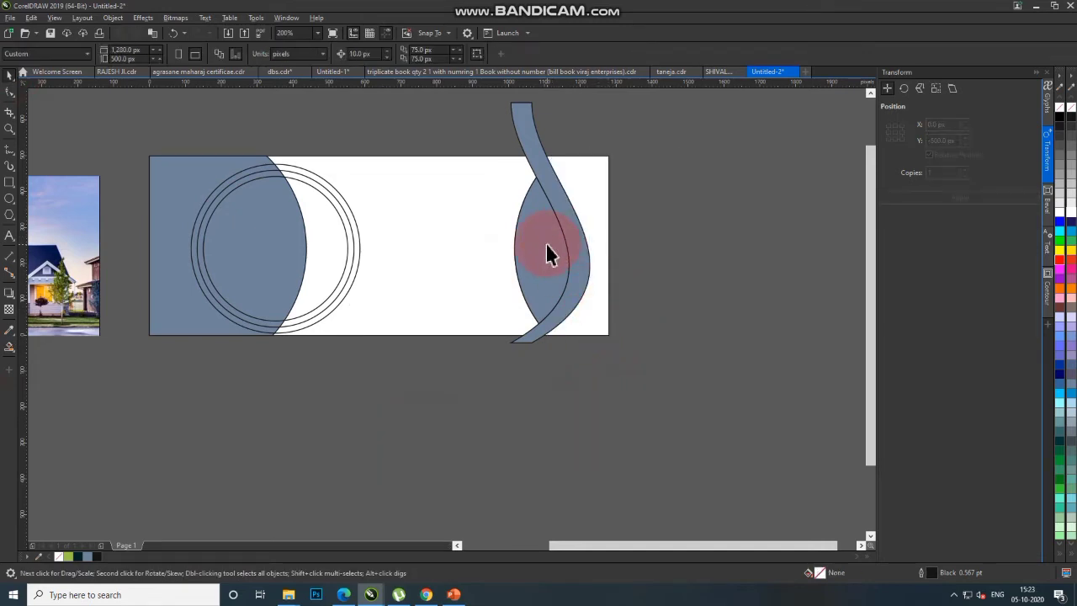
left_click(547, 252)
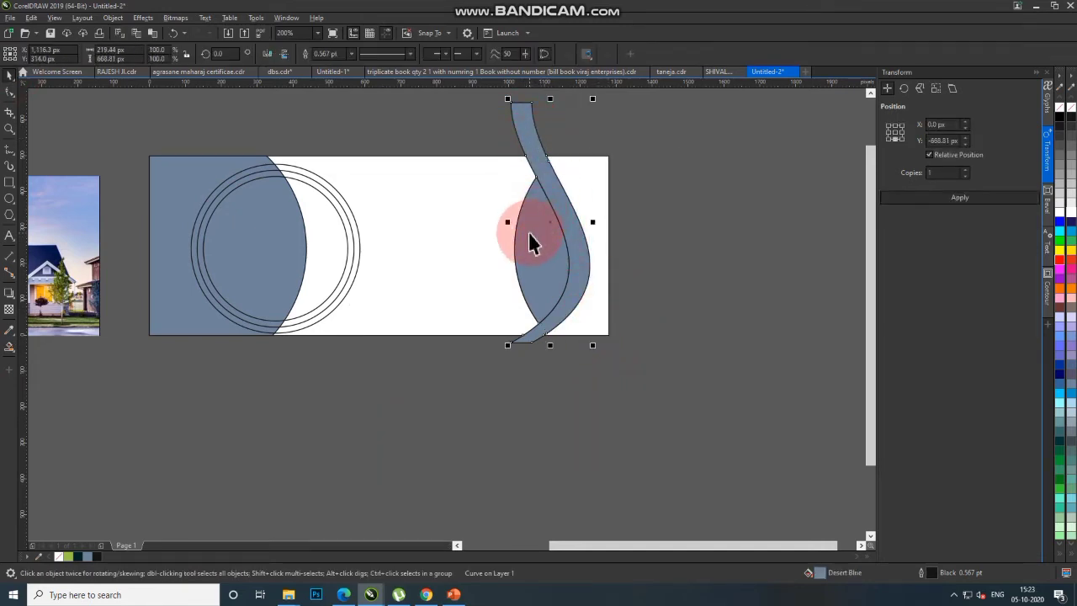
left_click(536, 242, "shift")
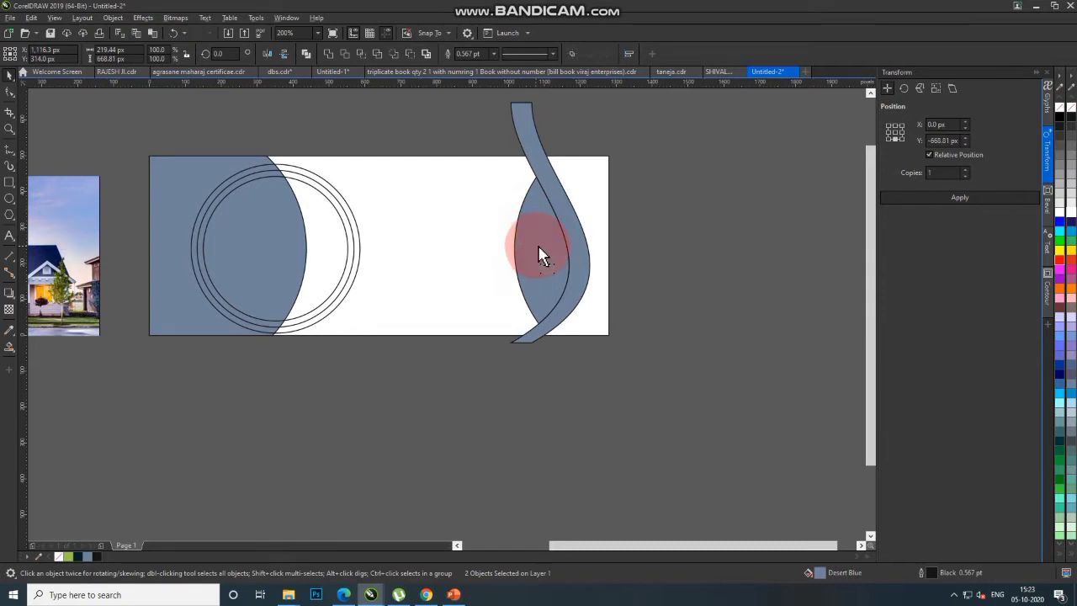
left_click_drag(543, 255, 559, 247)
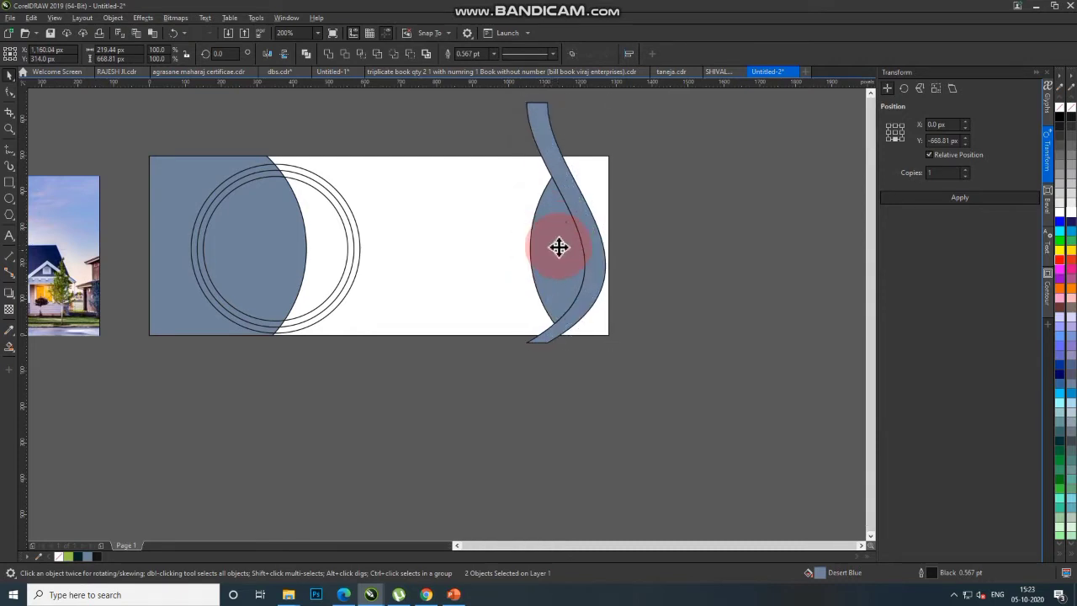
scroll(560, 247, "down", 2)
left_click(648, 227)
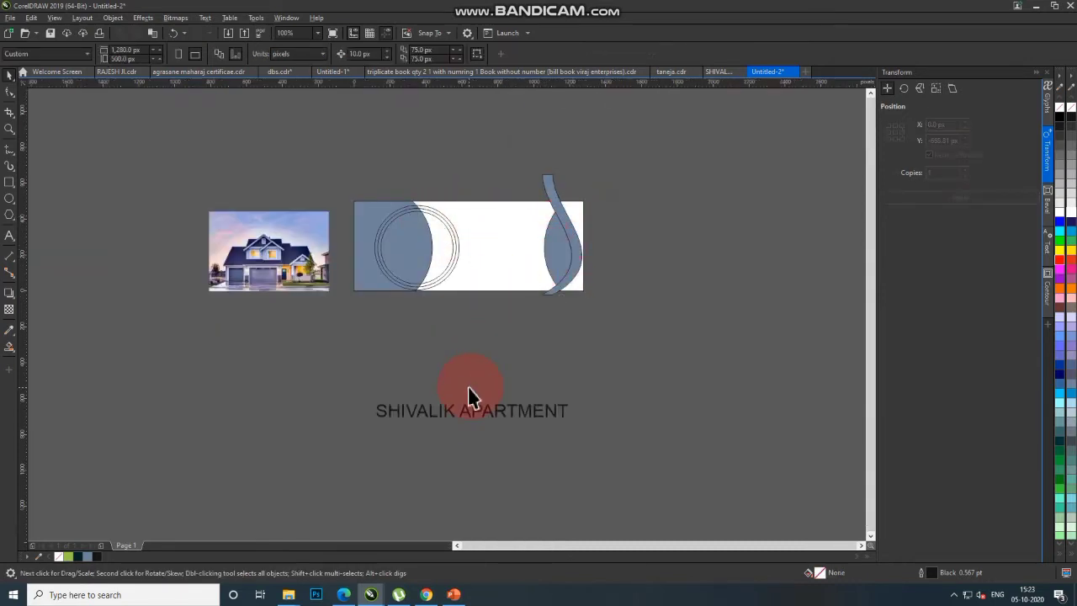
Move the SHIVALIK APARTMENT title up, then try and undo a PowerClip of the photo
left_click(471, 418)
left_click_drag(468, 415, 490, 371)
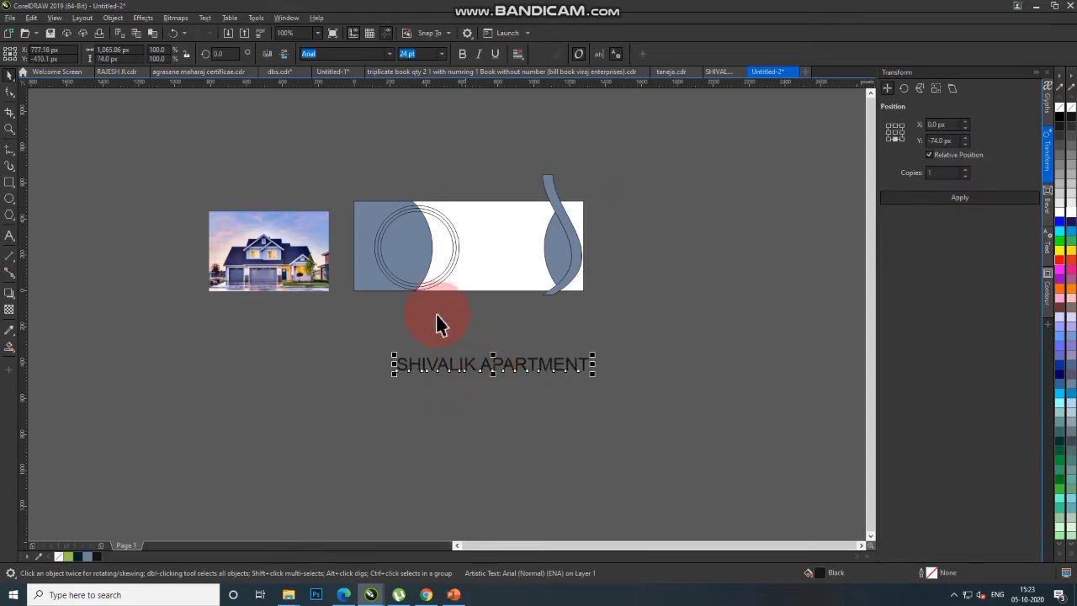
left_click(222, 279)
right_click(223, 279)
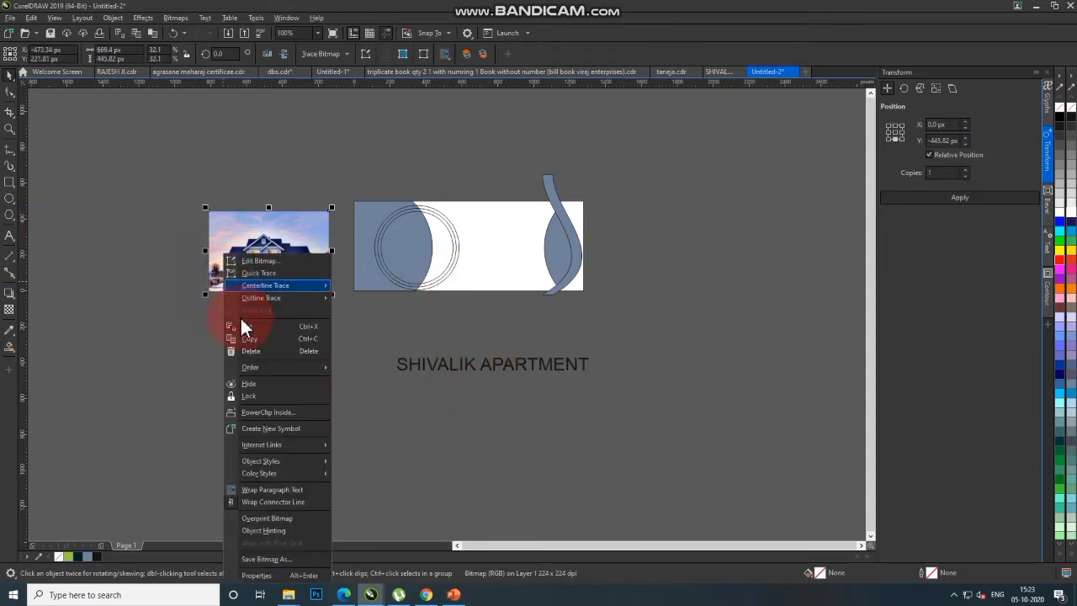
left_click(283, 412)
left_click(409, 238)
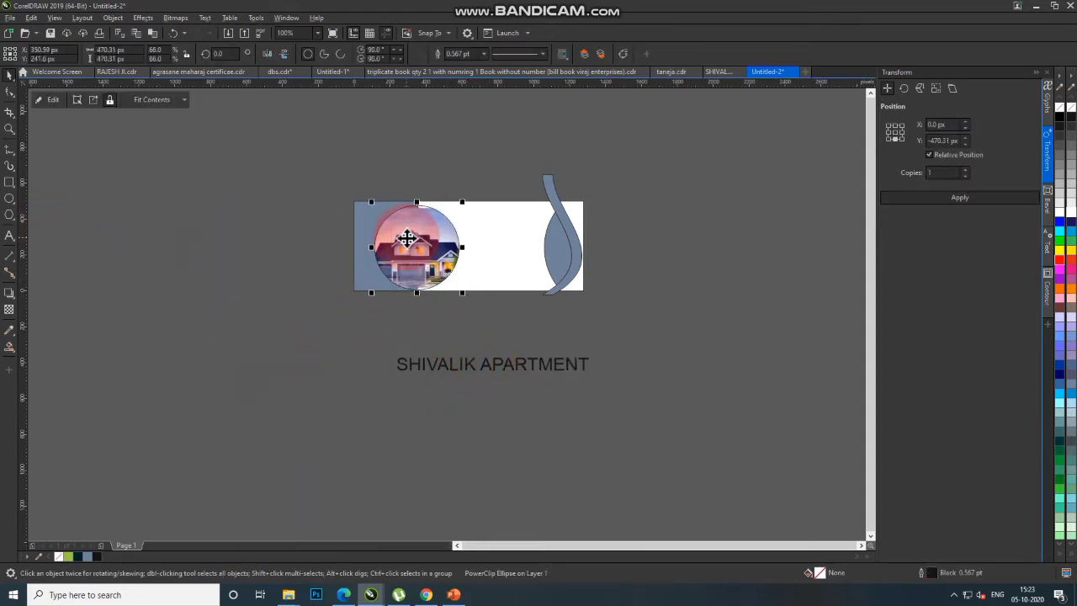
key("ctrl+z")
Fill the inner circle blue-grey and lock the house photo
scroll(452, 249, "up", 1)
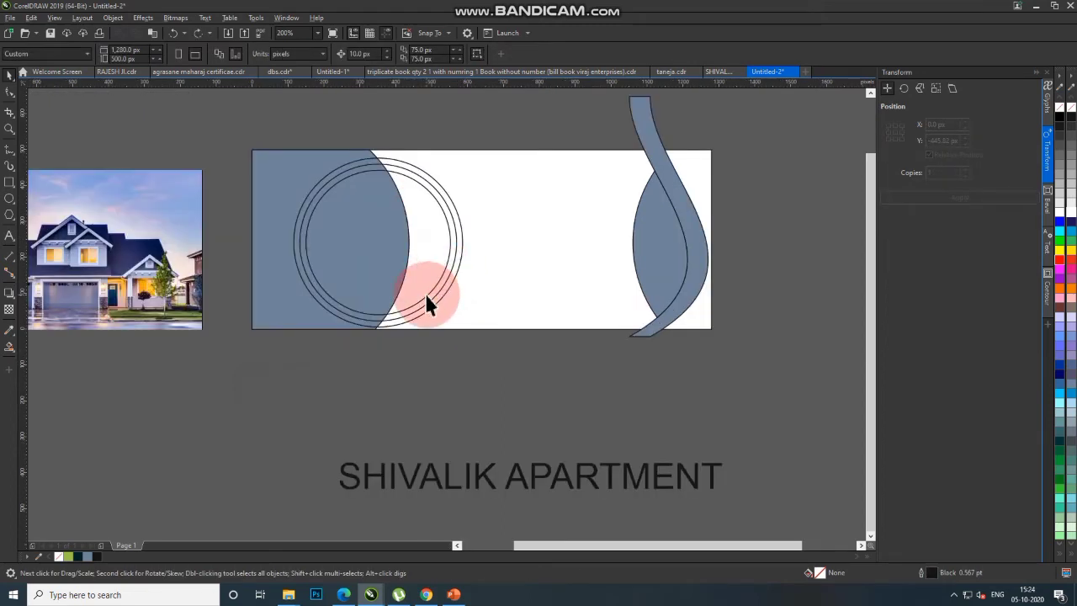
left_click(425, 293)
left_click(87, 557)
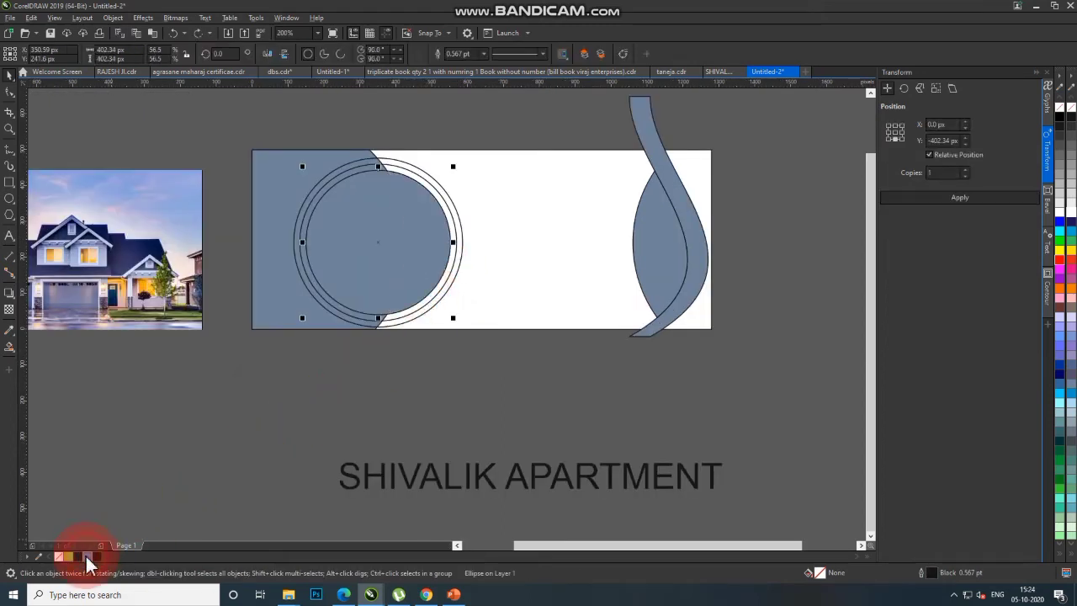
right_click(107, 276)
left_click(160, 395)
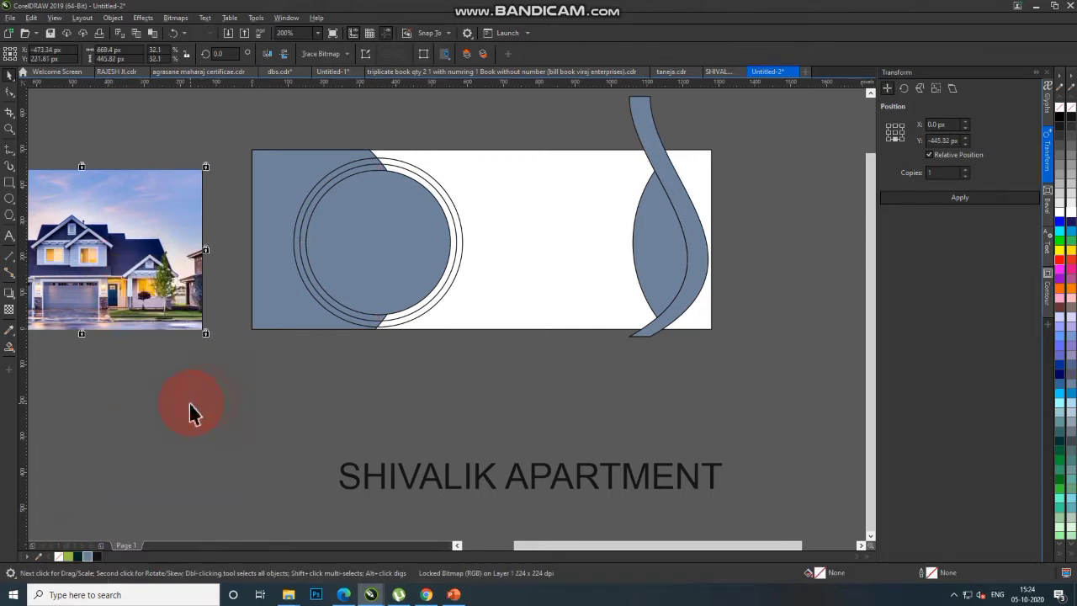
PowerClip the house photo inside the innermost circle
right_click(142, 255)
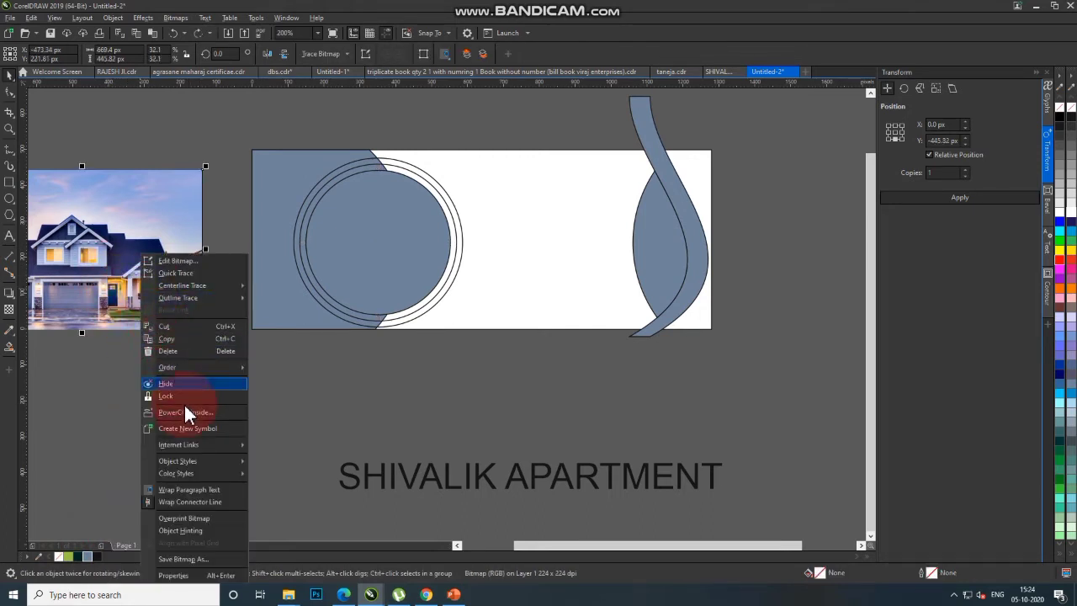
left_click(204, 412)
left_click(378, 244)
left_click(303, 409)
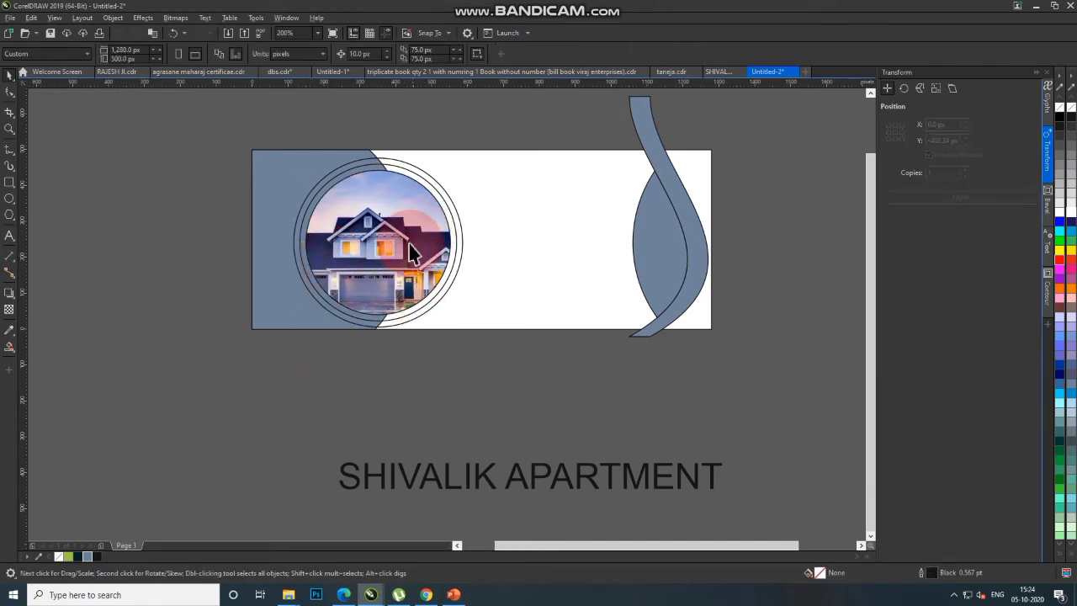
left_click(436, 192)
scroll(436, 192, "up", 1)
left_click(305, 311)
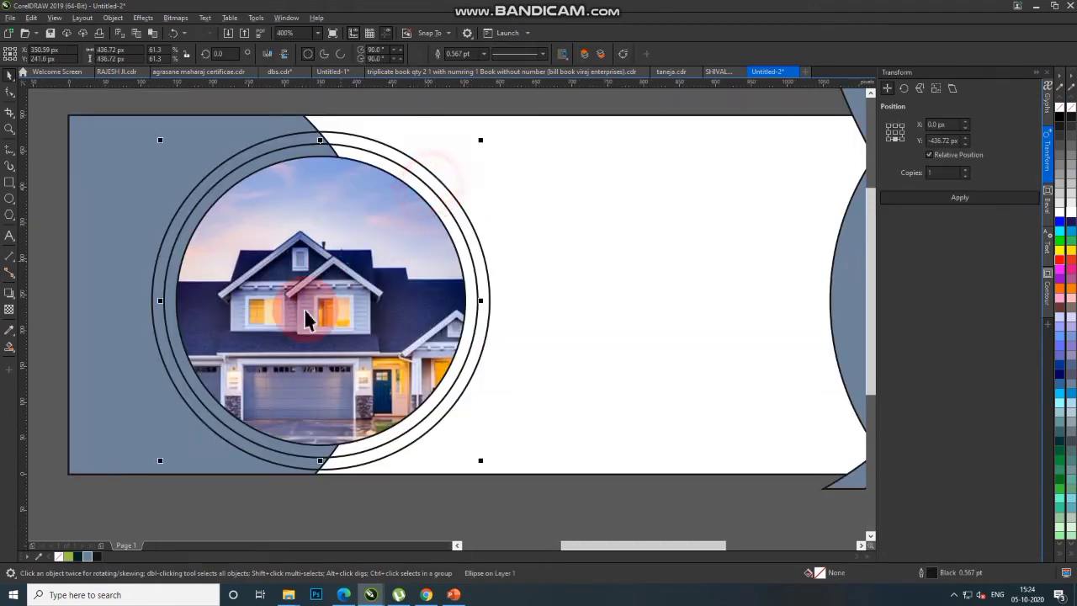
left_click(115, 545)
left_click(1060, 224)
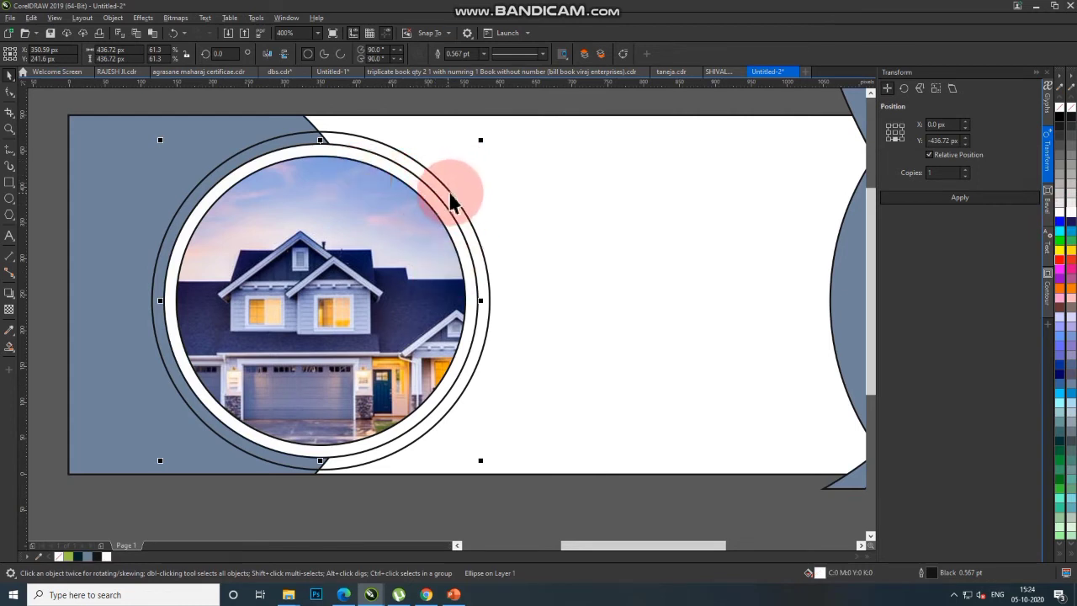
left_click(451, 199)
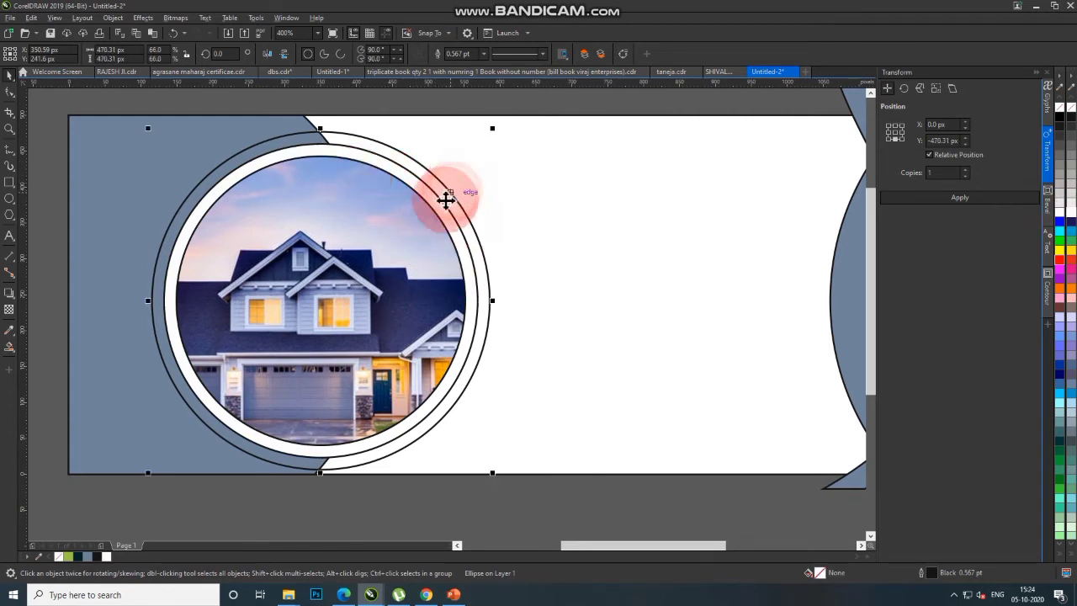
left_click(75, 554)
scroll(355, 182, "down", 2)
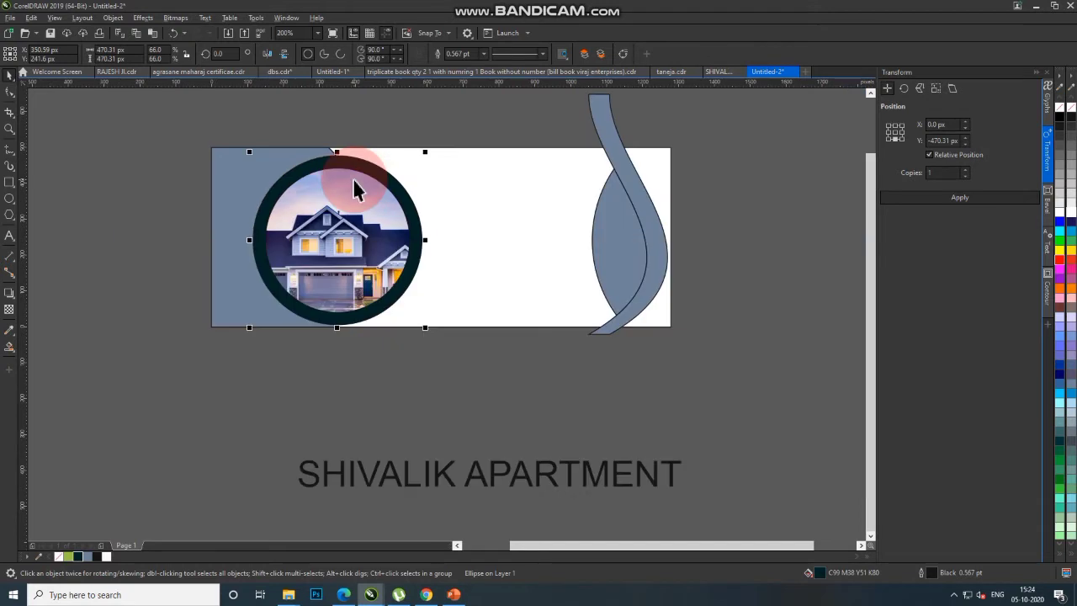
left_click(362, 346)
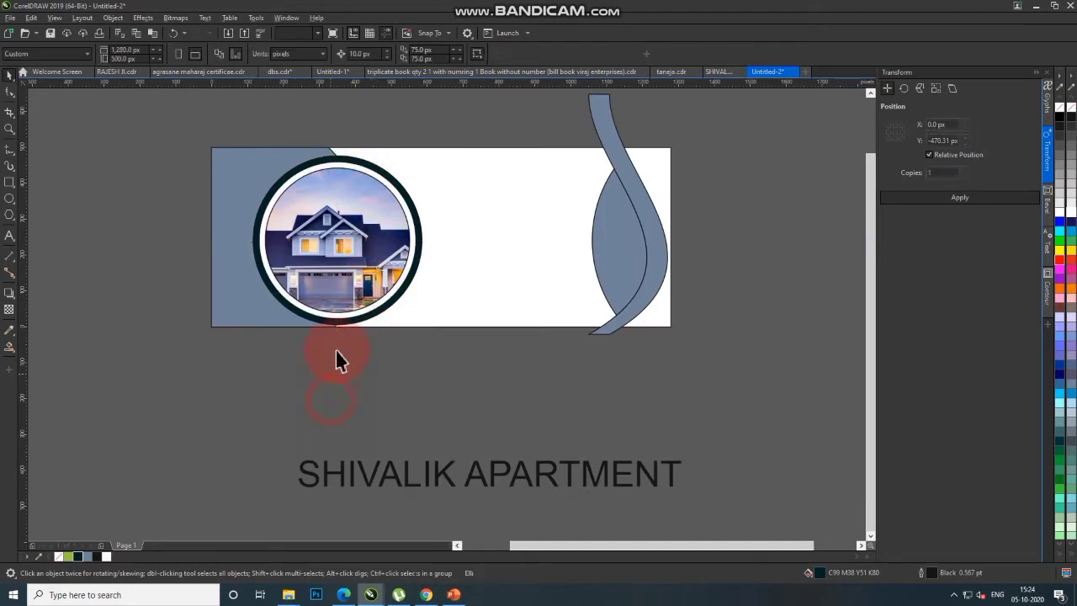
left_click(202, 127)
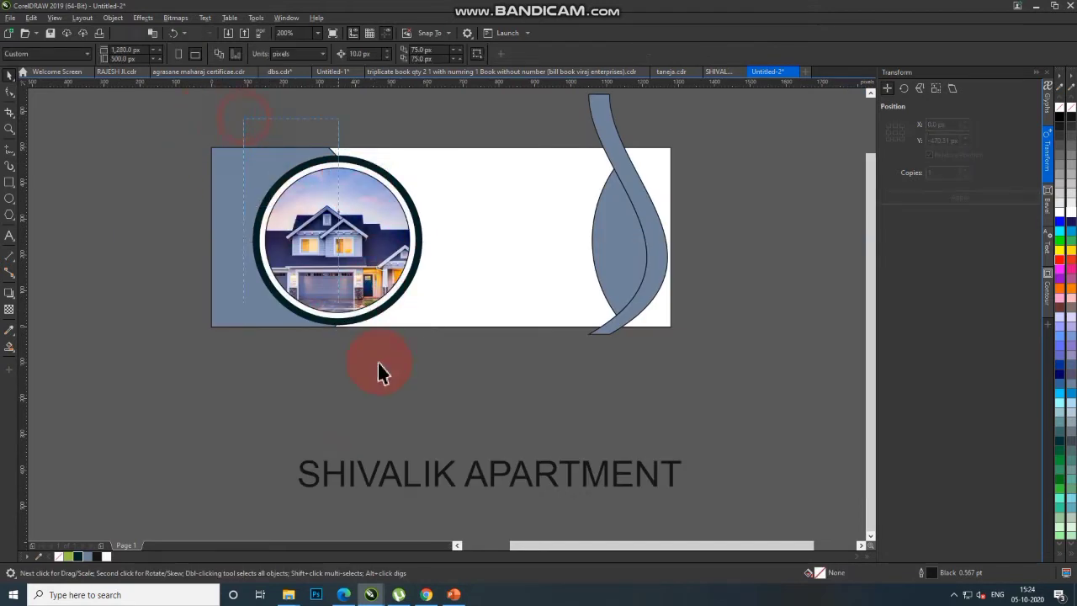
left_click_drag(453, 419, 458, 408)
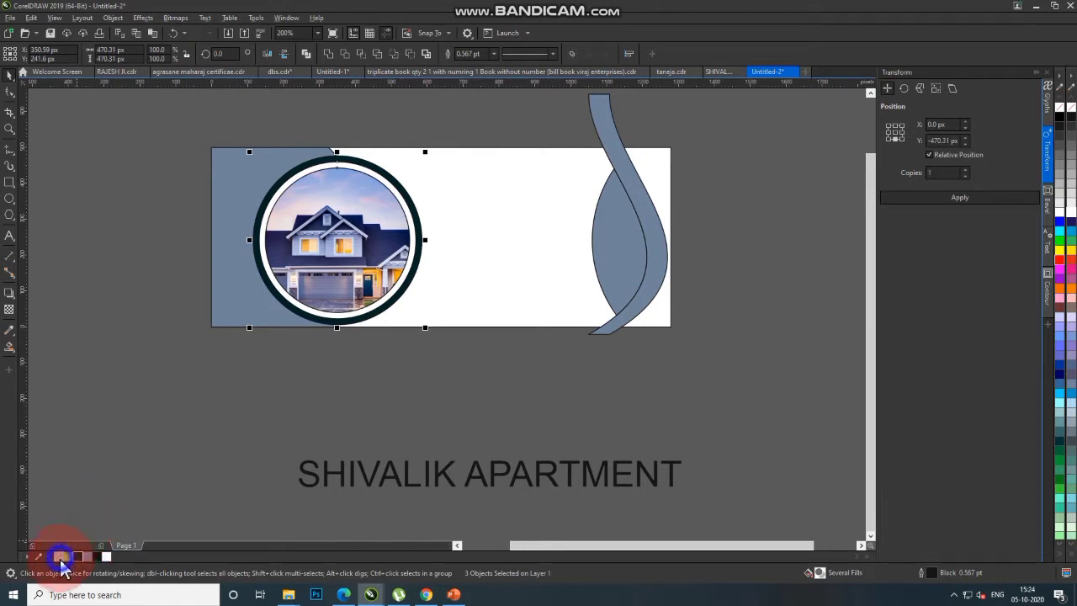
Fill the left curved block dark teal C99 M38 Y51 K80 after trying green, black and blue-grey
left_click(206, 367)
left_click(253, 186)
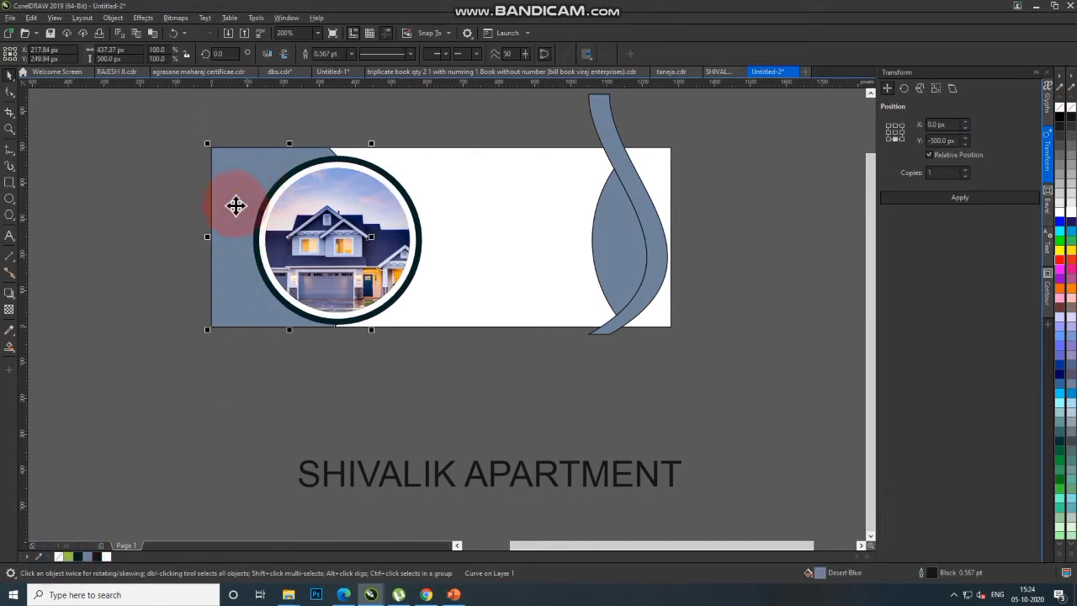
left_click(71, 556)
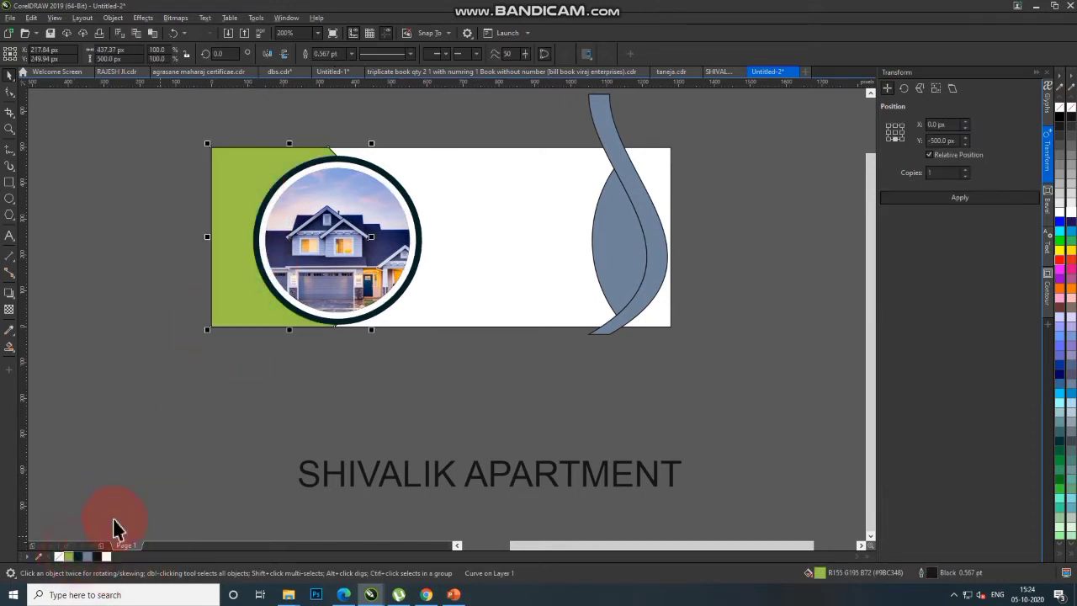
left_click(77, 556)
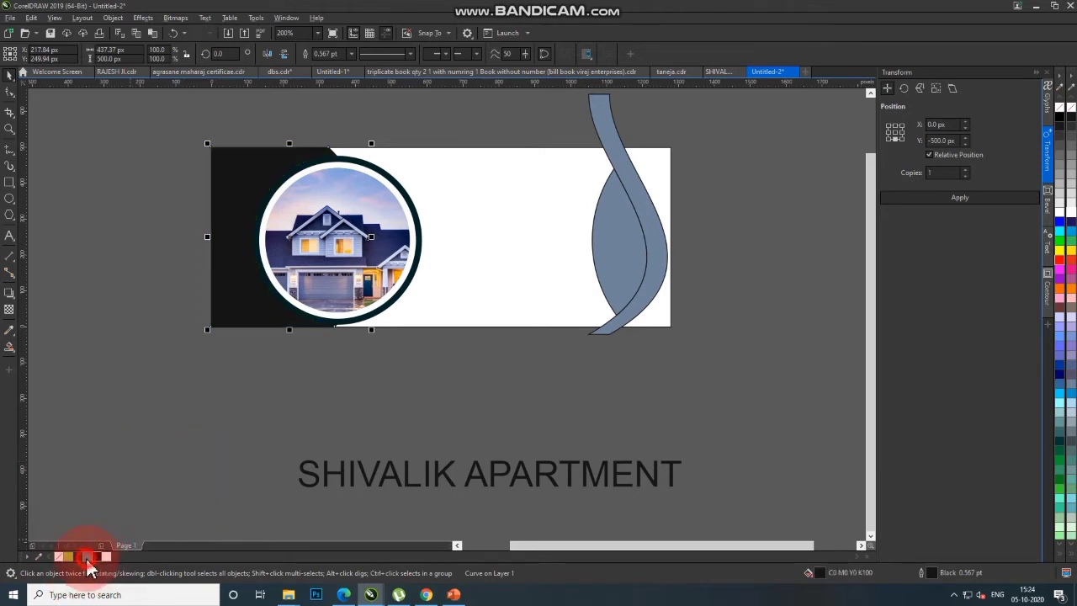
left_click(87, 556)
left_click(78, 556)
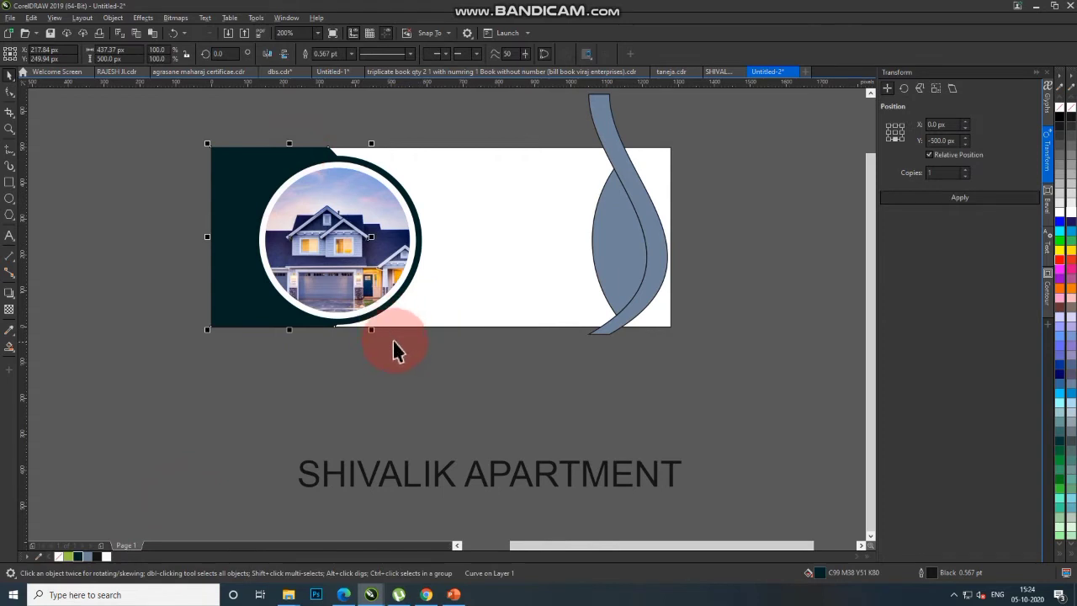
Marquee-select the three objects of the photo circle, then deselect
left_click(249, 146)
mouse_move(311, 263)
left_mouse_down()
mouse_move(425, 337)
mouse_move(413, 317)
left_mouse_up()
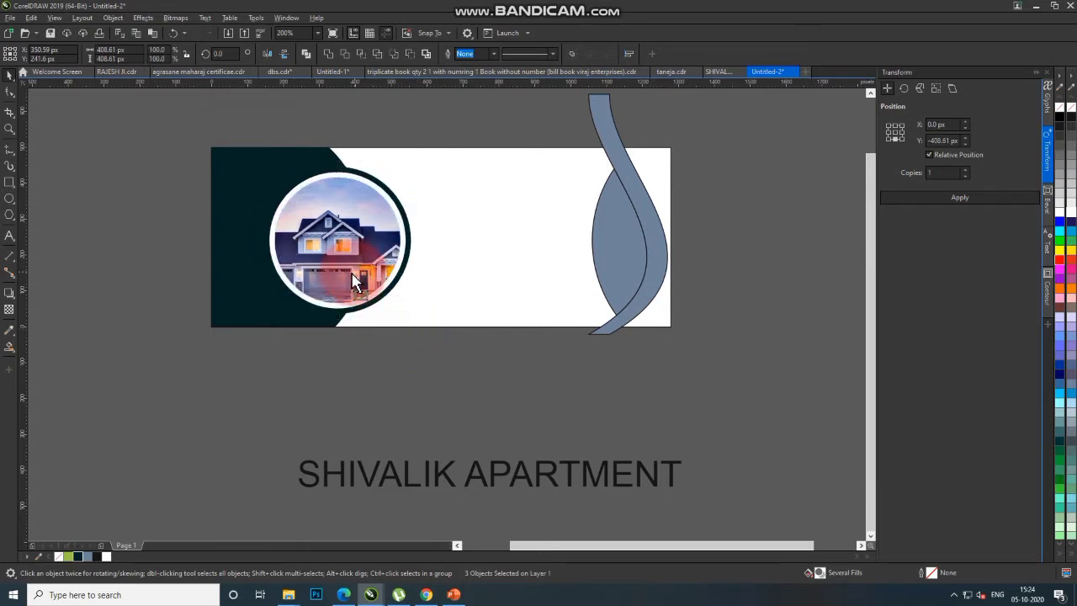
left_click(344, 425)
Scale up the dark circle around the photo and send it behind the photo
scroll(342, 183, "up", 2)
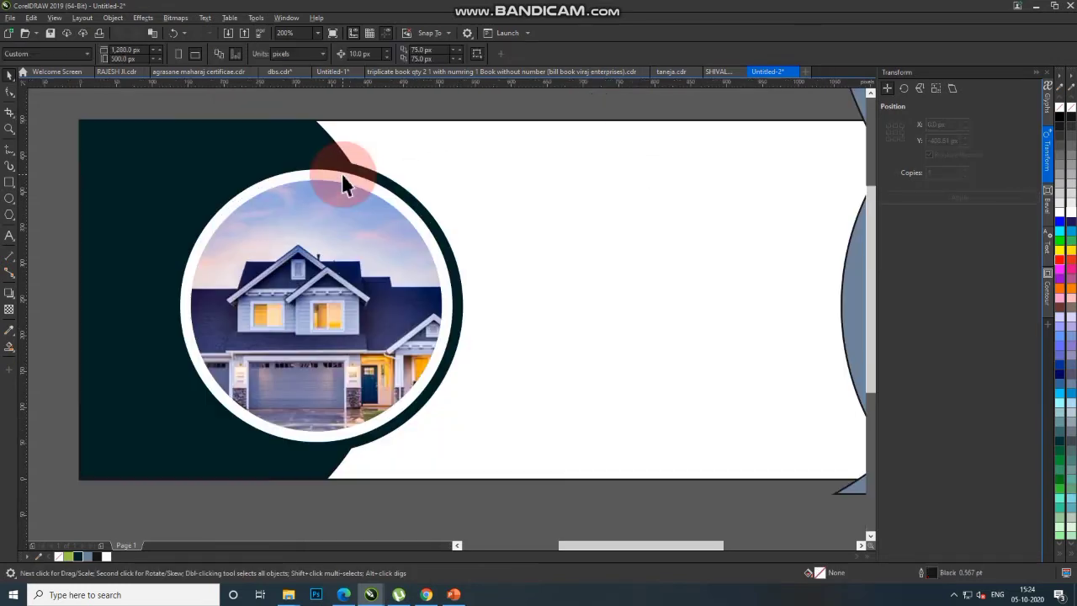
left_click(354, 166)
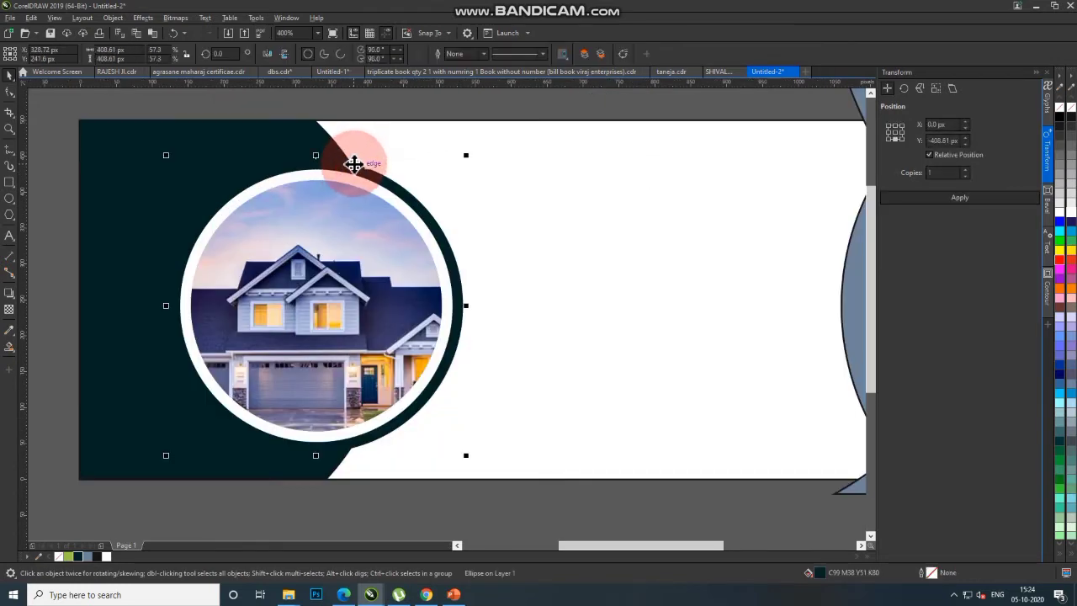
left_click(464, 156)
left_click_drag(467, 154, 474, 145)
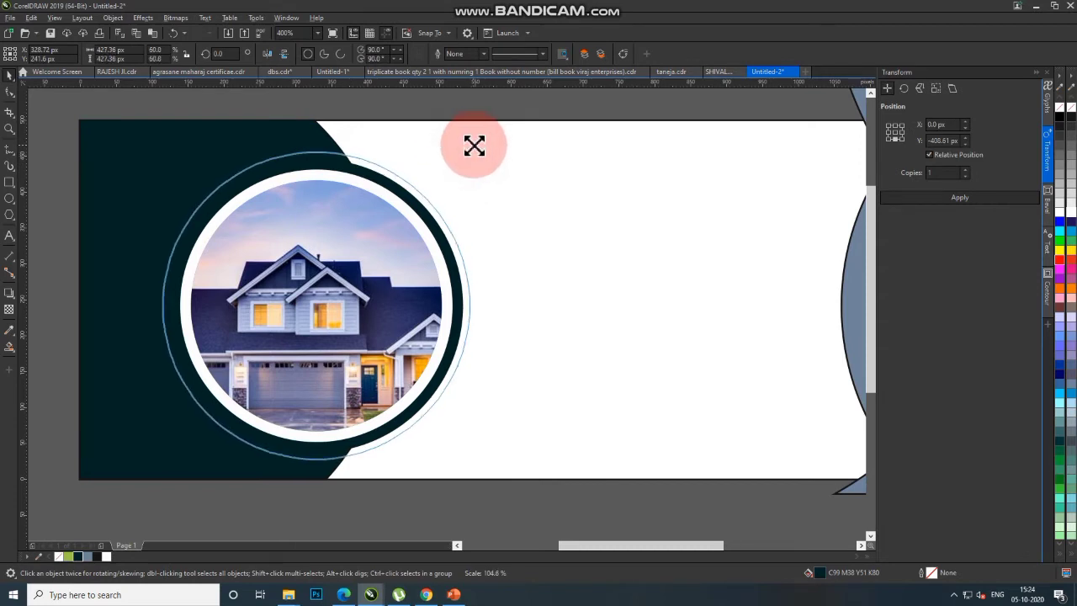
left_click_drag(476, 146, 474, 147)
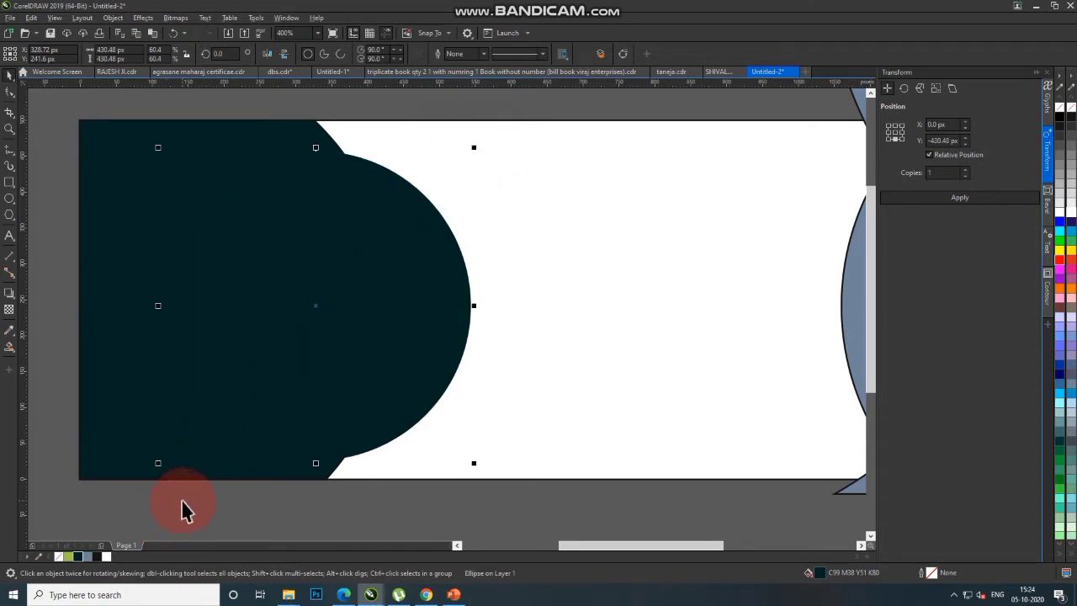
key("ctrl+Page_Down")
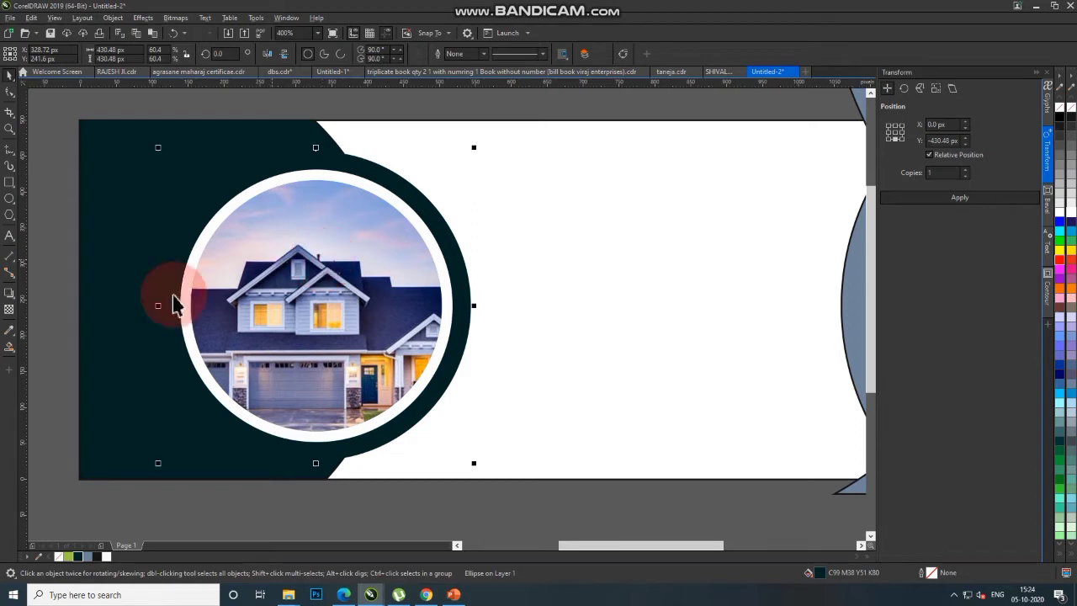
Try a Desert Blue Smart Fill on the ring region, undo it, and reselect the dark circle
left_click(9, 346)
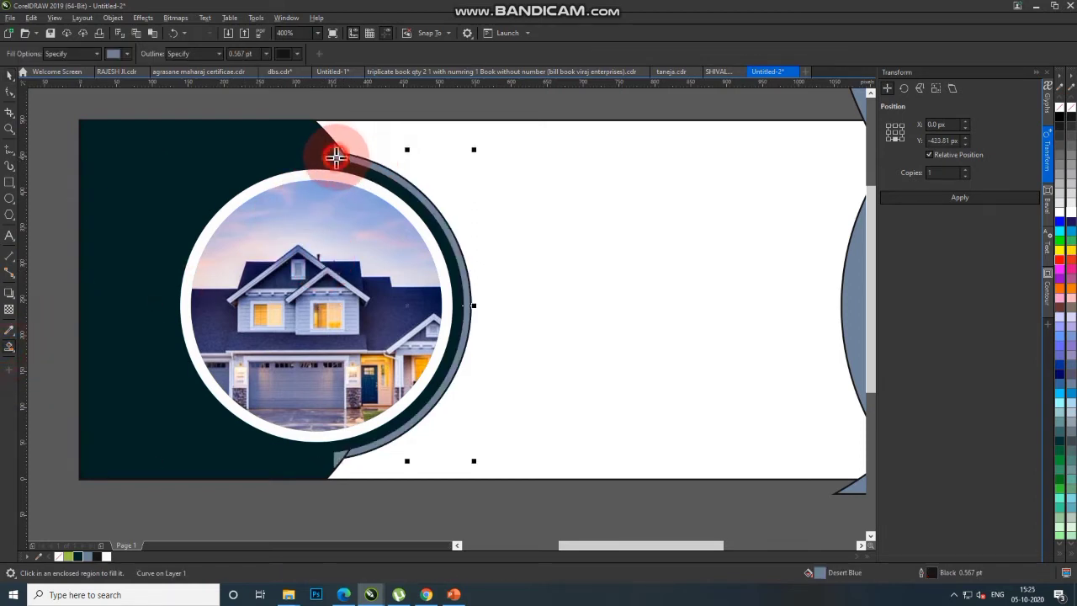
left_click(329, 156)
key("ctrl+z")
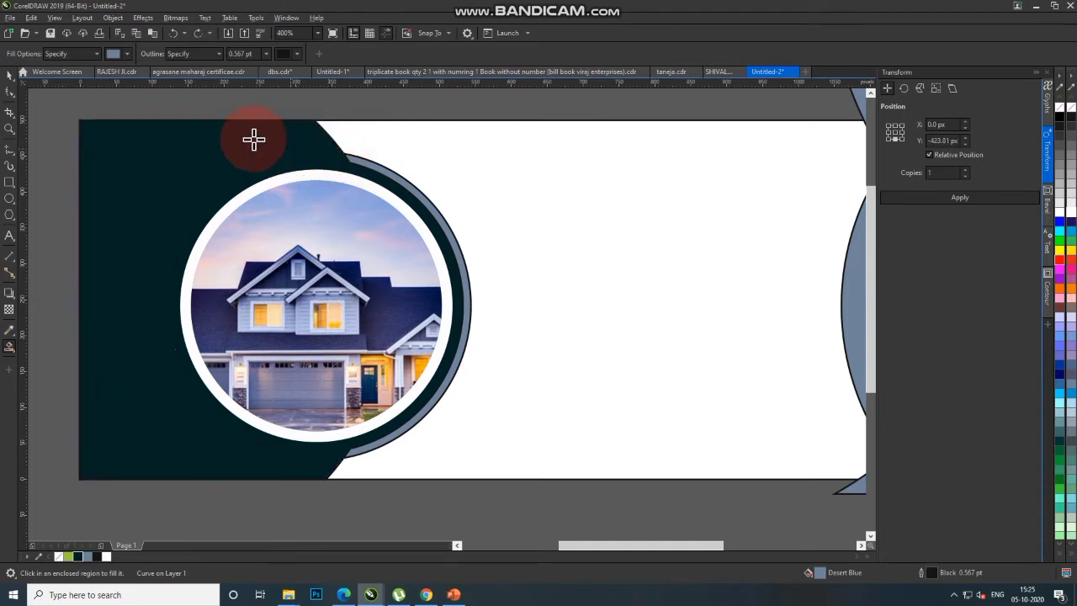
key("ctrl+z")
left_click(10, 74)
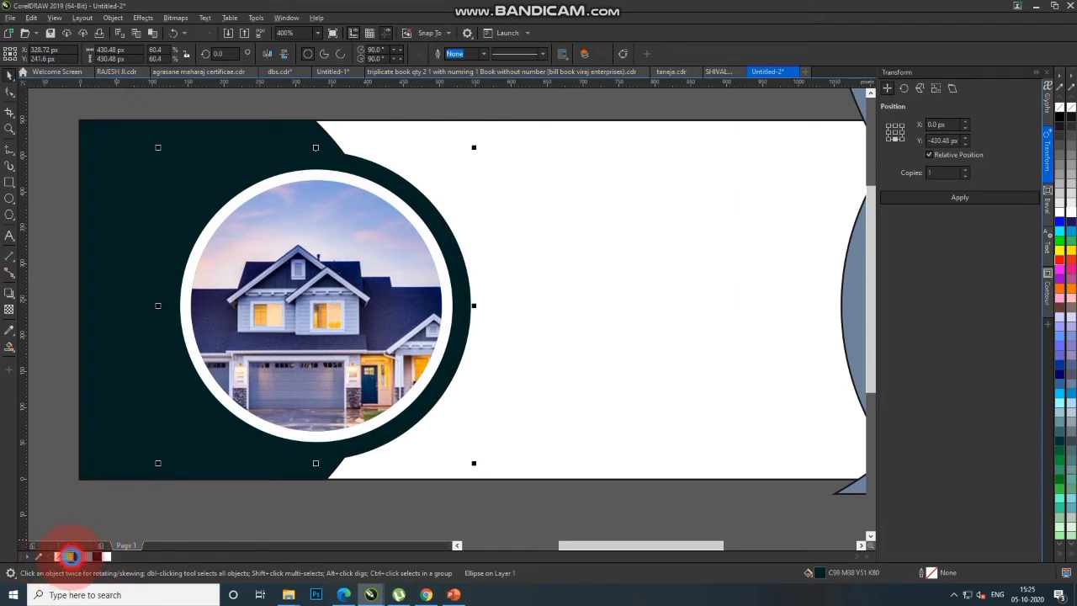
Colour the enlarged circle lime green behind the photo rings, undoing a Desert Blue ring fill
left_click(71, 556)
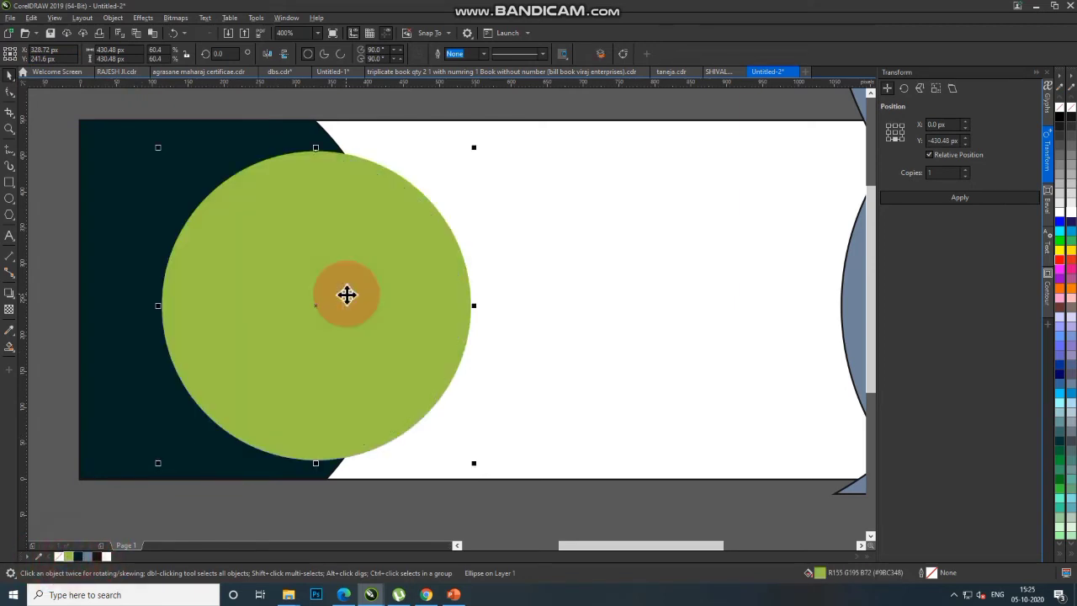
left_click(347, 293)
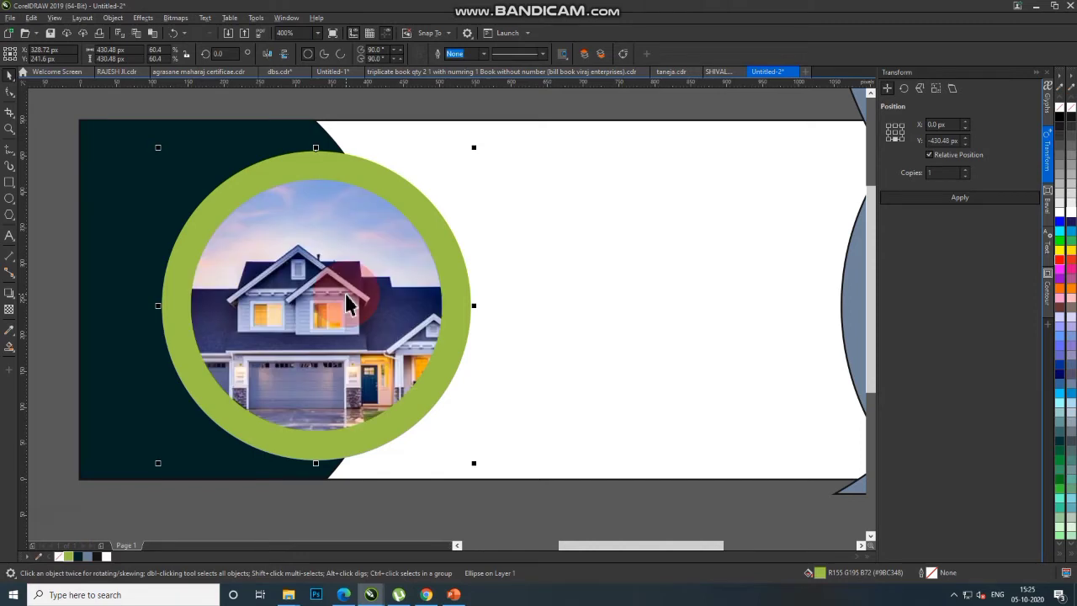
left_click(344, 292)
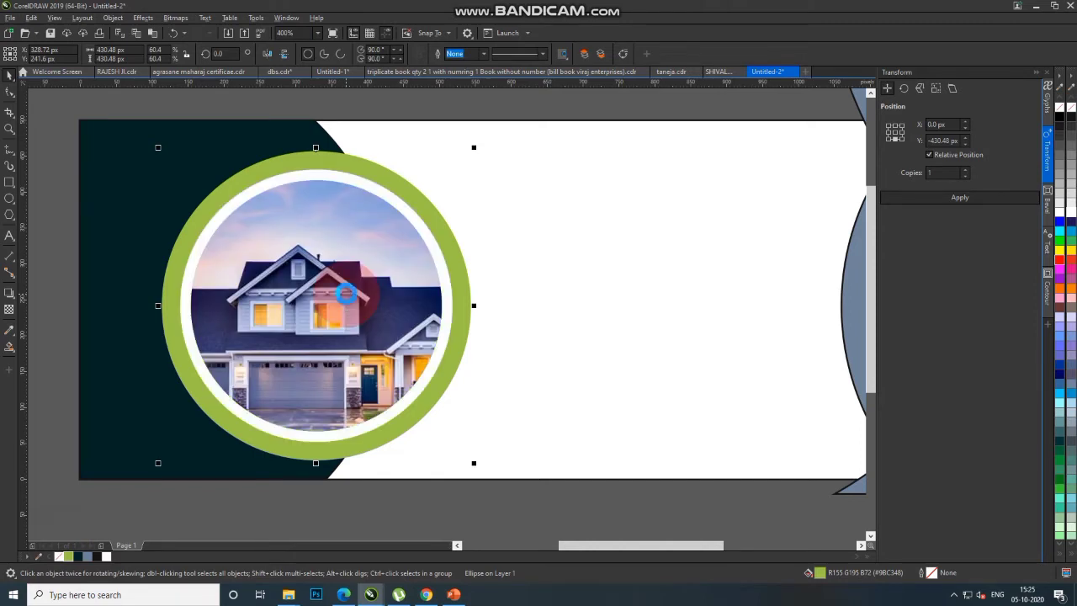
left_click(10, 346)
left_click(219, 187)
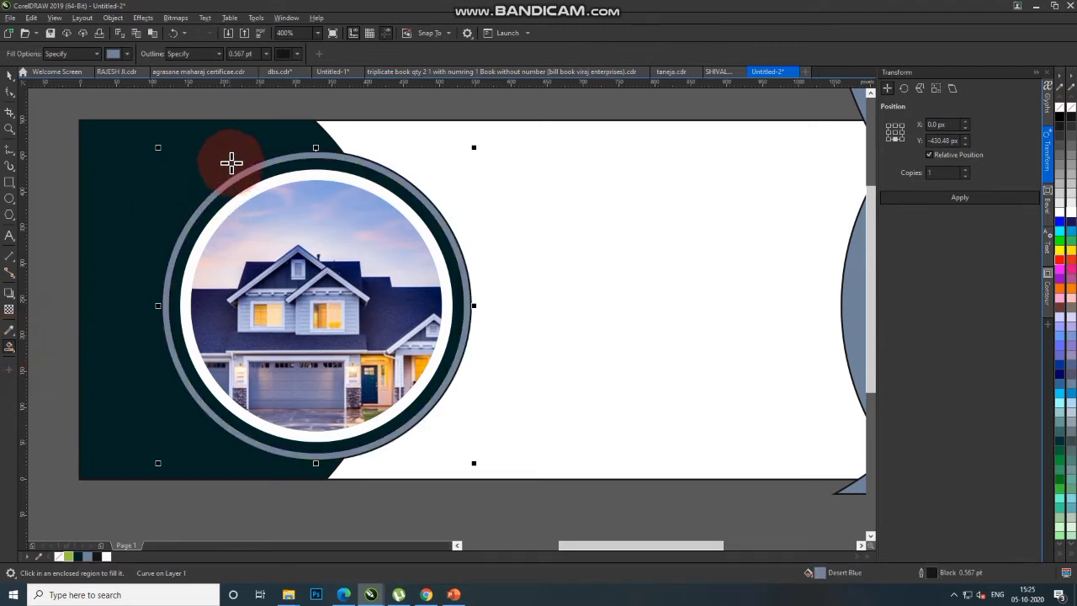
key("ctrl+z")
left_click(10, 74)
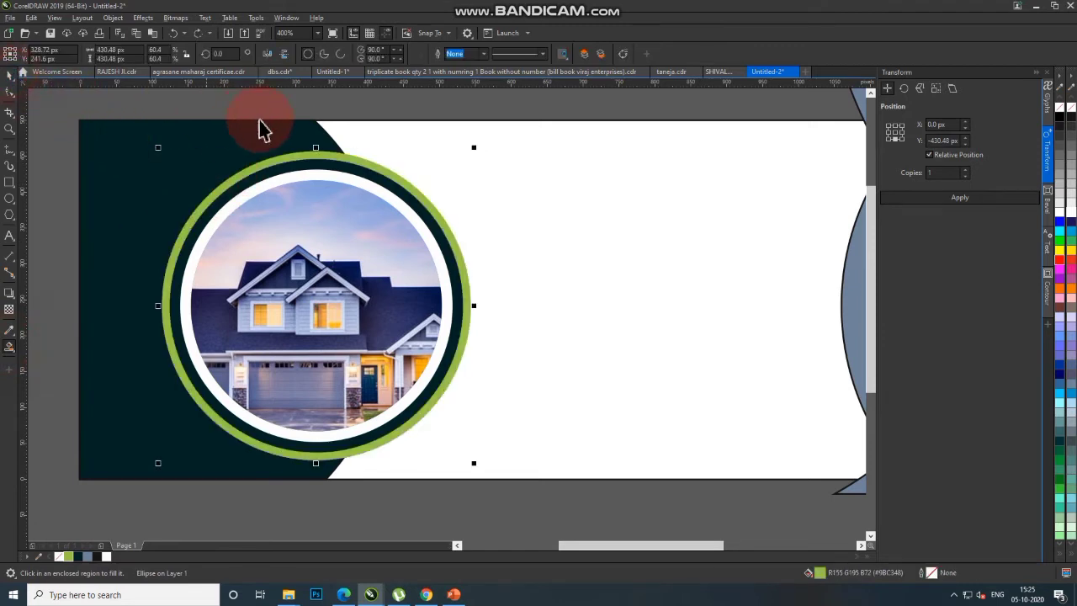
Give the dark-teal left block a white outline
left_click(323, 132)
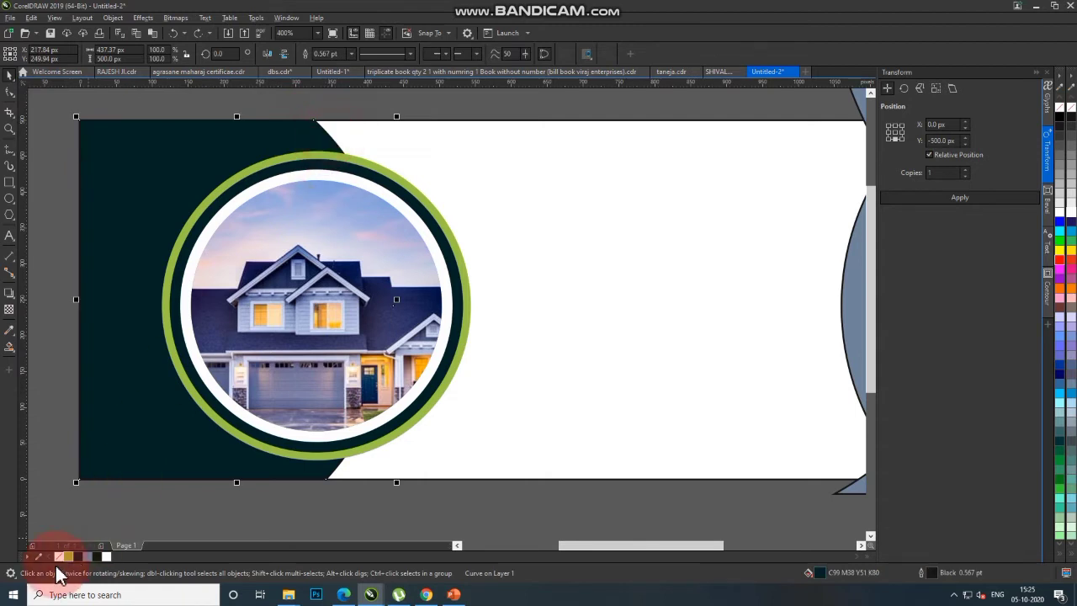
right_click(105, 558)
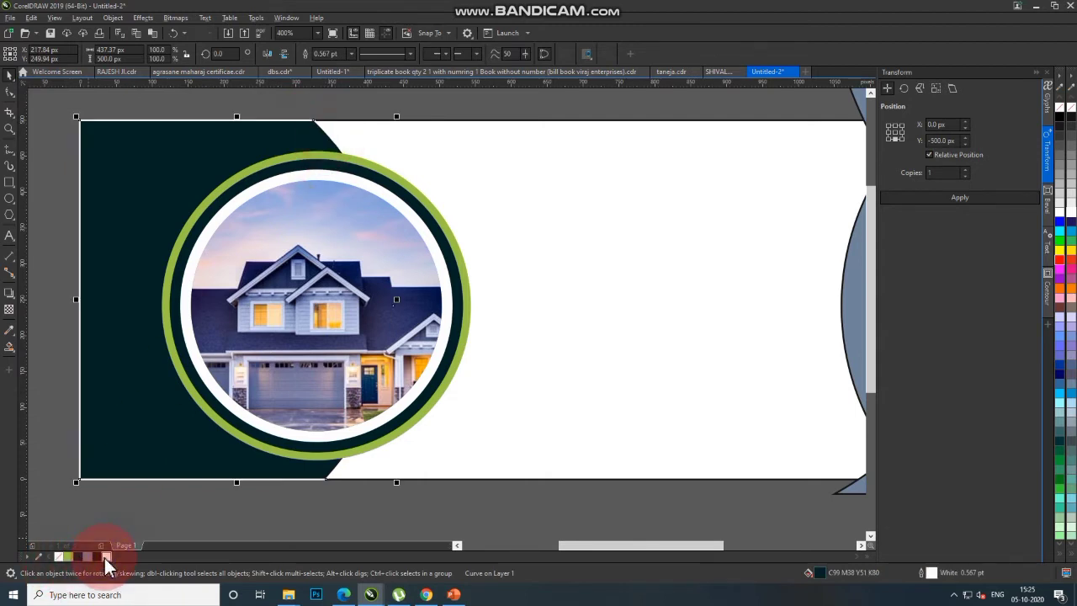
left_click(45, 412)
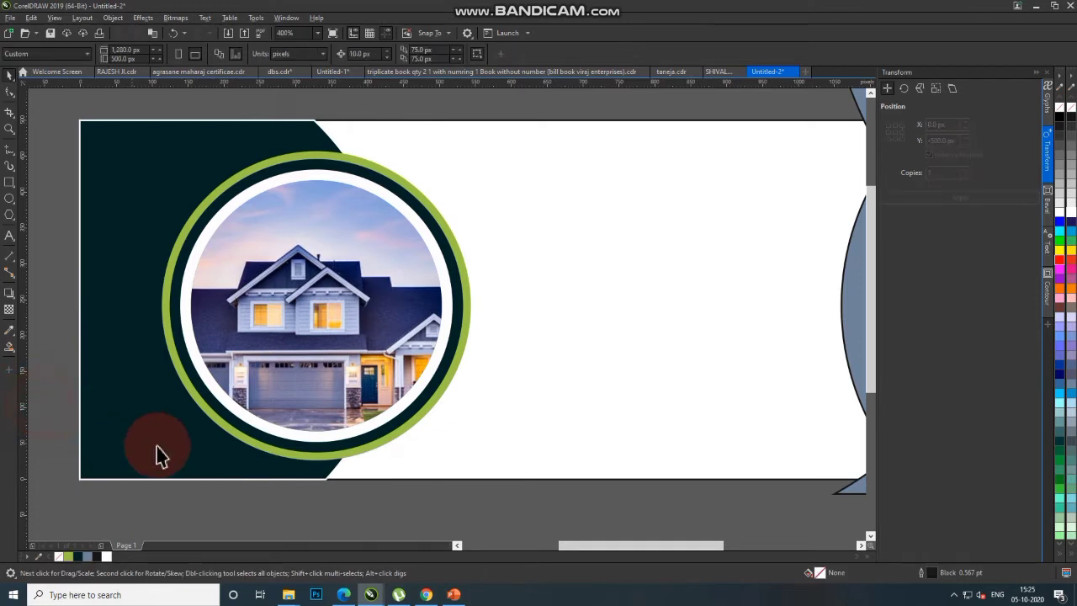
Try a Desert Blue Smart Fill on the ring, undo it, and remove the dark block's fill
left_click(9, 347)
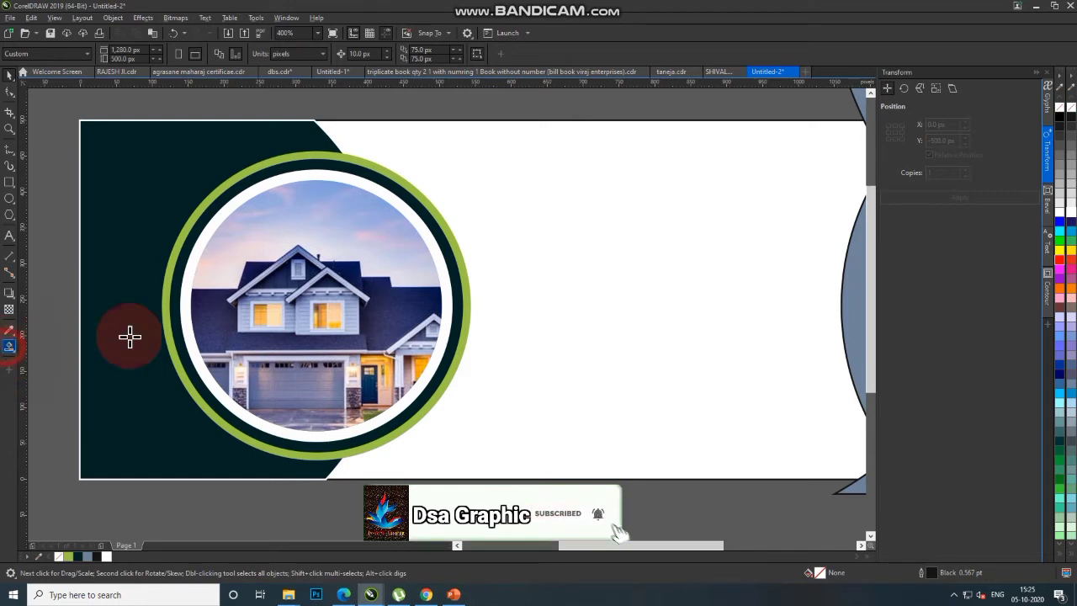
left_click(168, 301)
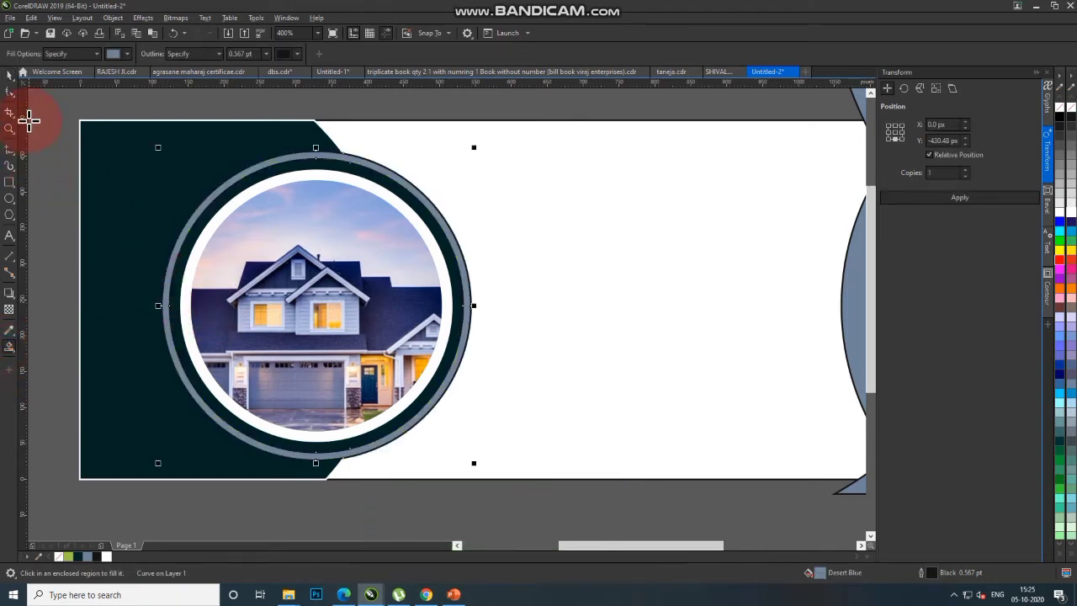
left_click(10, 76)
key("ctrl+z")
scroll(351, 139, "up", 2)
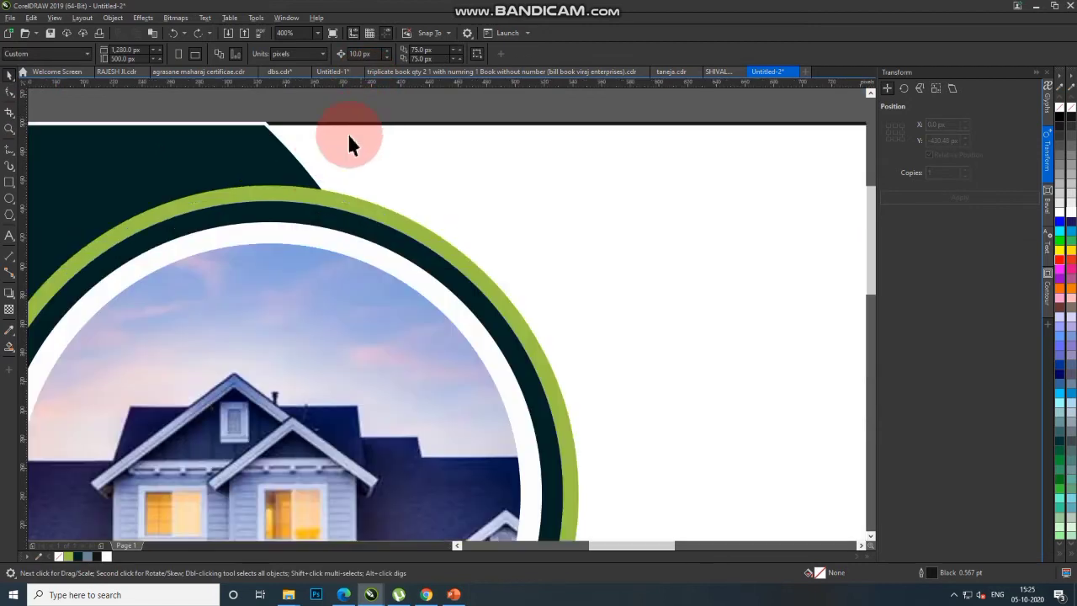
left_click(313, 181)
scroll(316, 178, "down", 1)
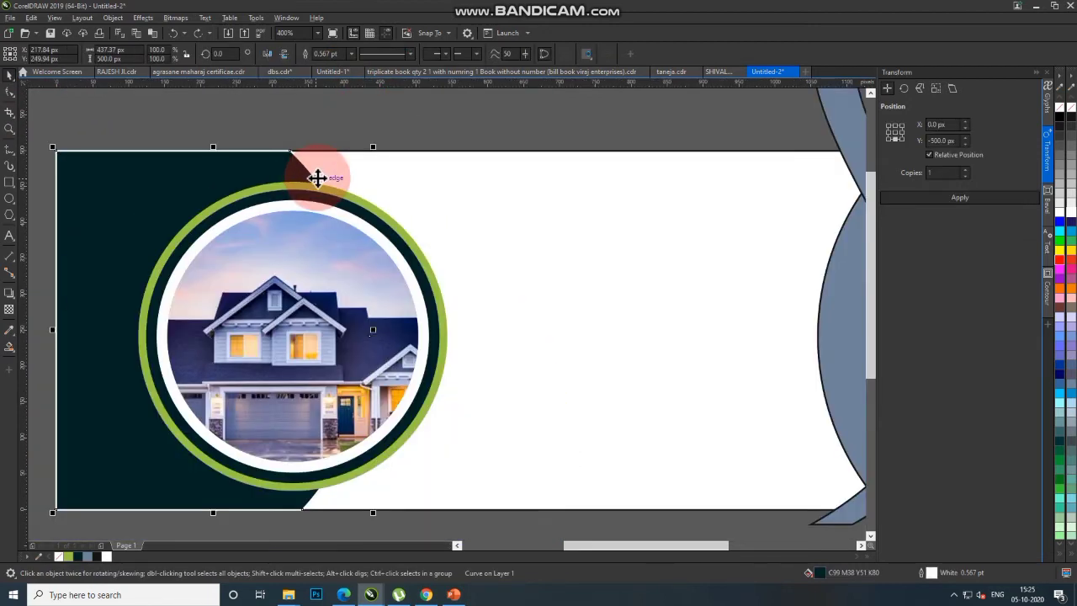
key("shift+Page_Up")
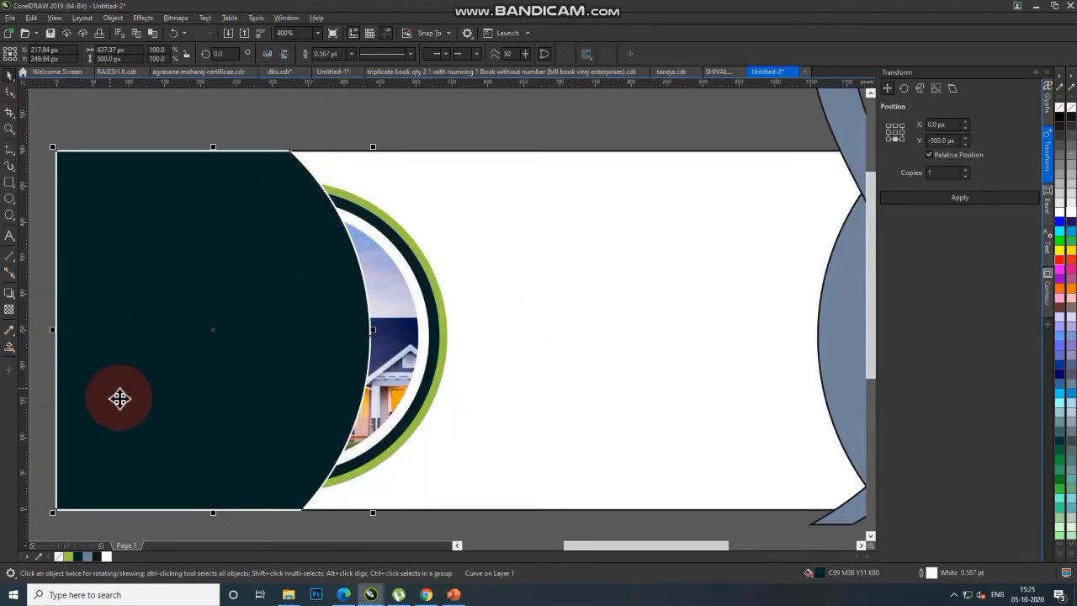
left_click(60, 557)
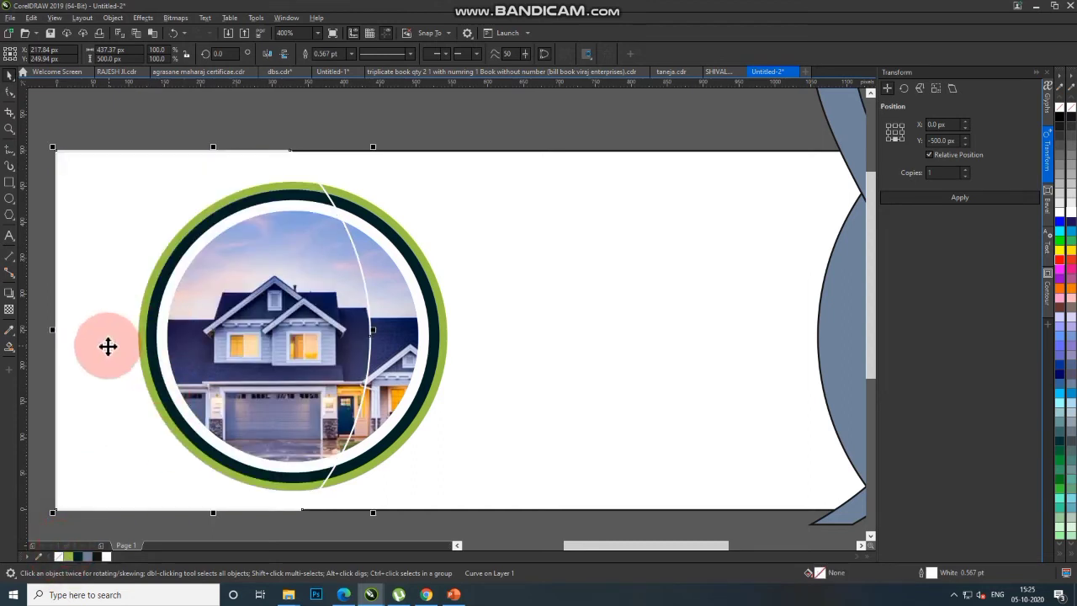
Smart Fill the ring's outer band and fill the page rectangle dark teal behind the photo
left_click(10, 346)
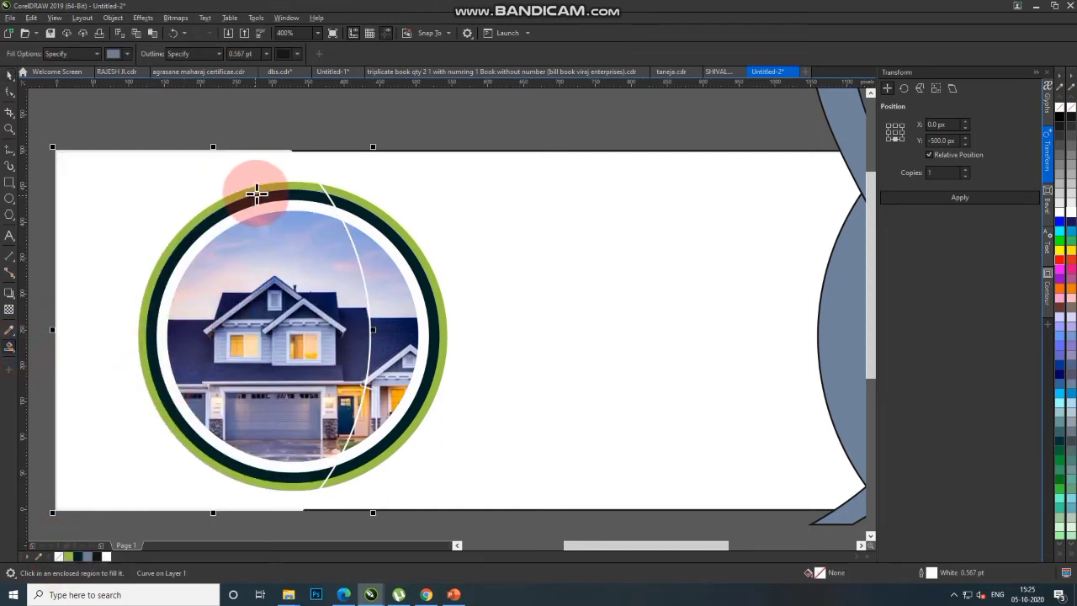
left_click(253, 185)
left_click(10, 74)
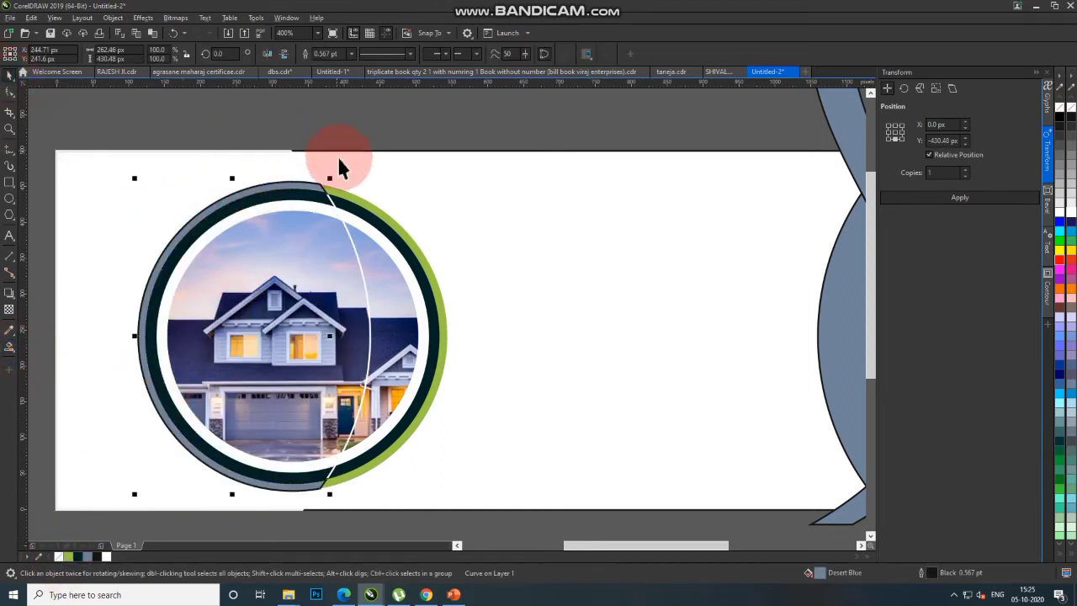
left_click(338, 153)
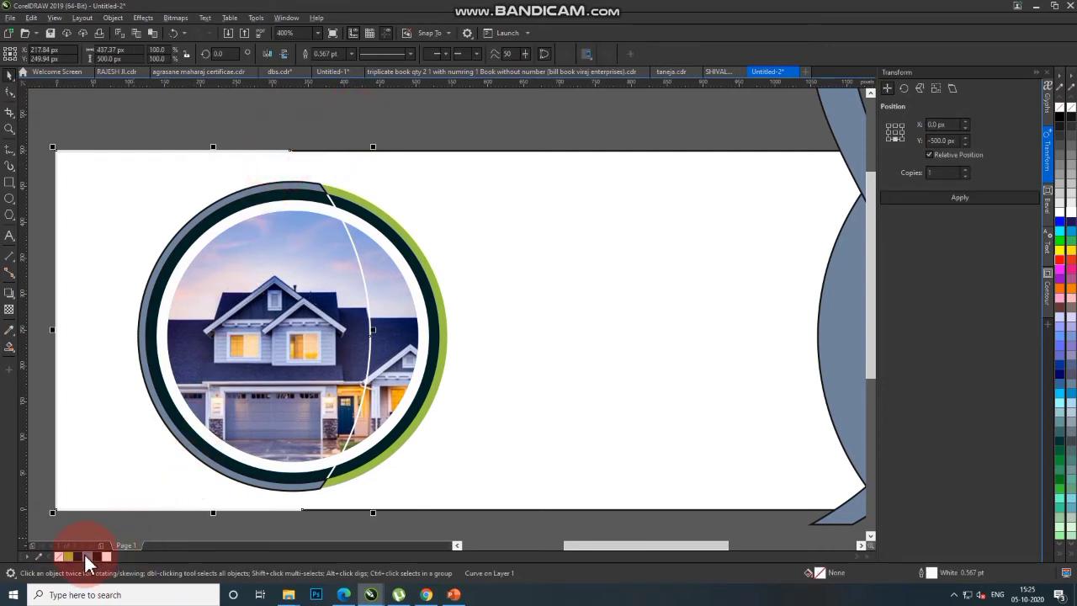
left_click(78, 557)
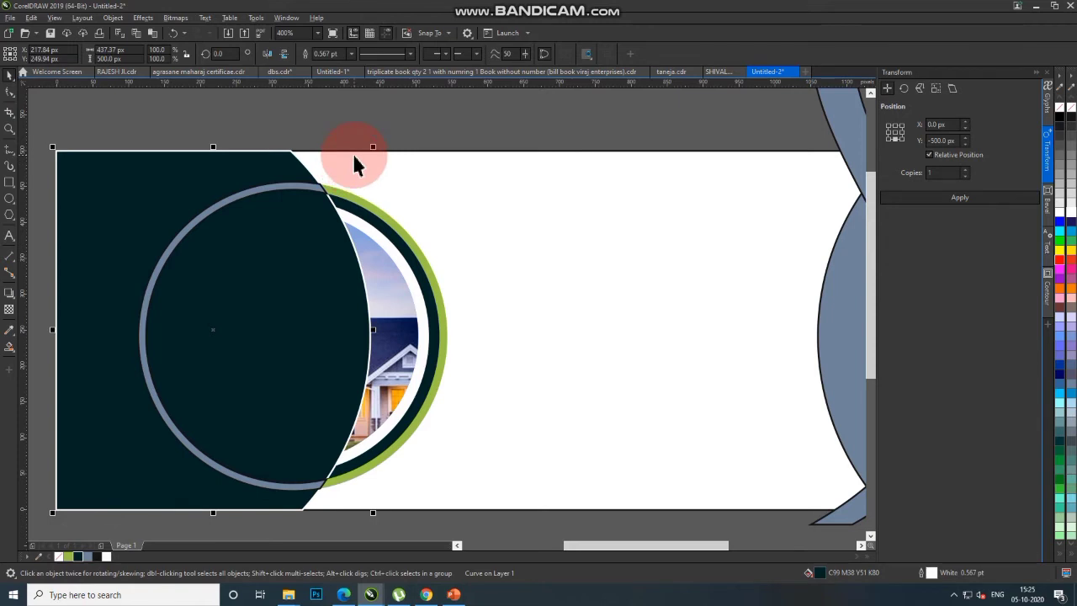
key("shift+Page_Down")
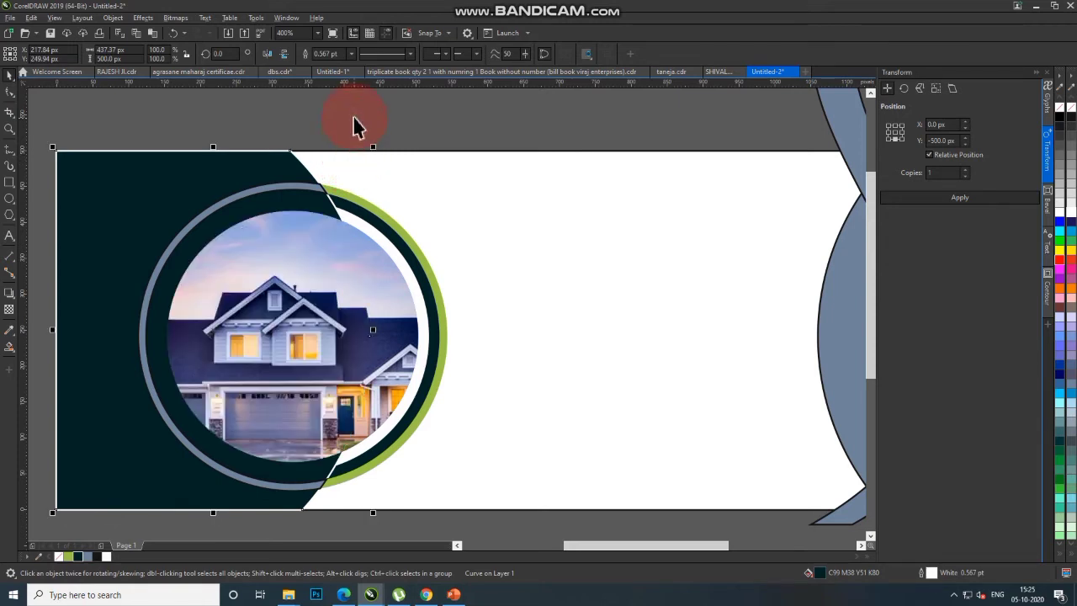
key("ctrl+Page_Down")
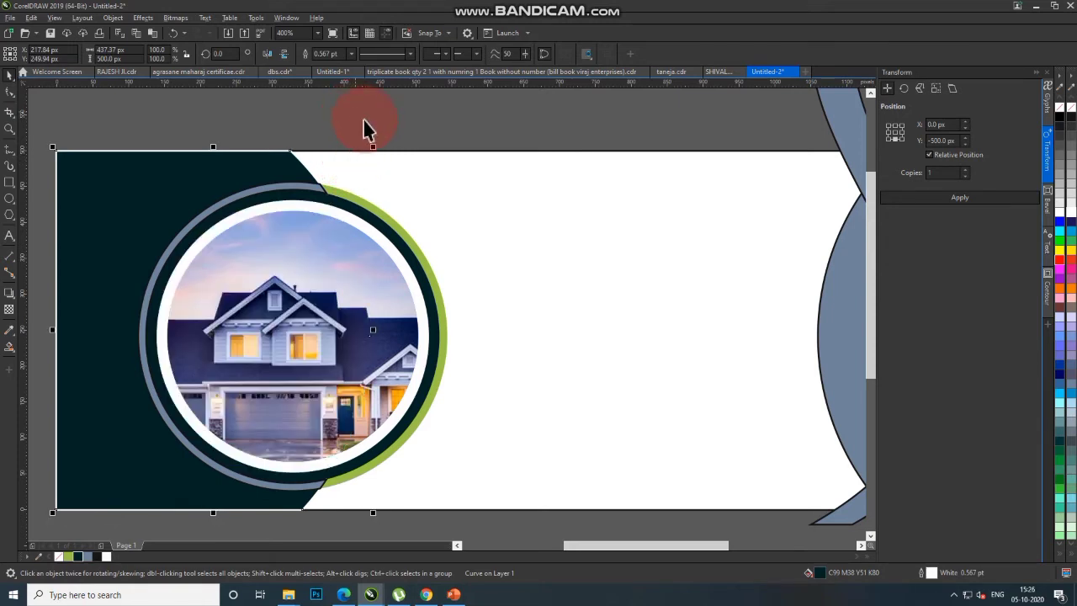
Delete the green ellipse and colour the outer ring green instead
left_click(354, 197)
mouse_move(354, 197)
left_mouse_down()
mouse_move(413, 187)
mouse_move(427, 172)
left_mouse_up()
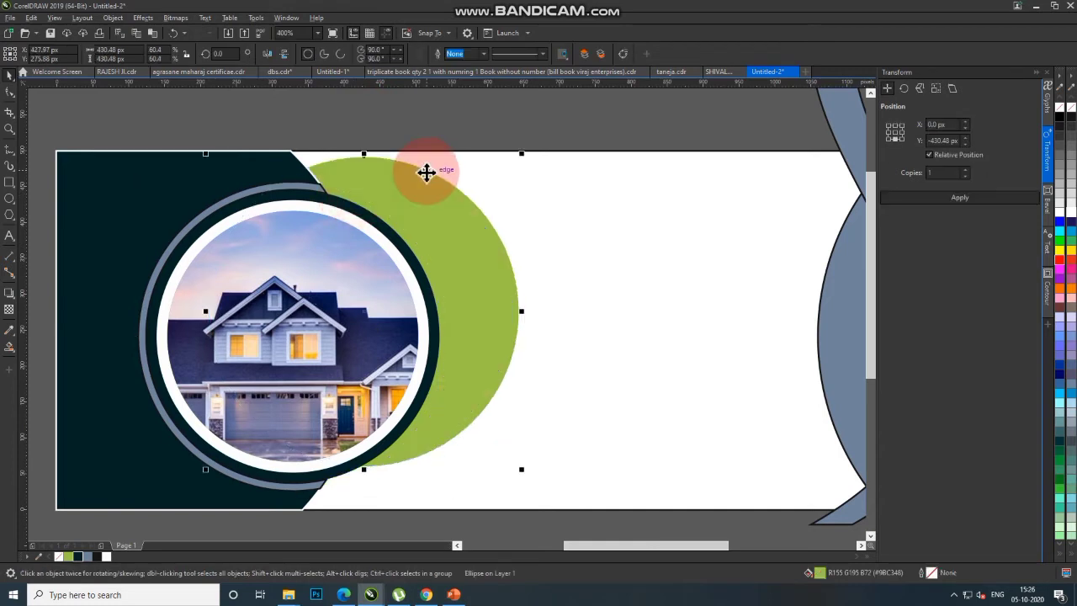
key("Delete")
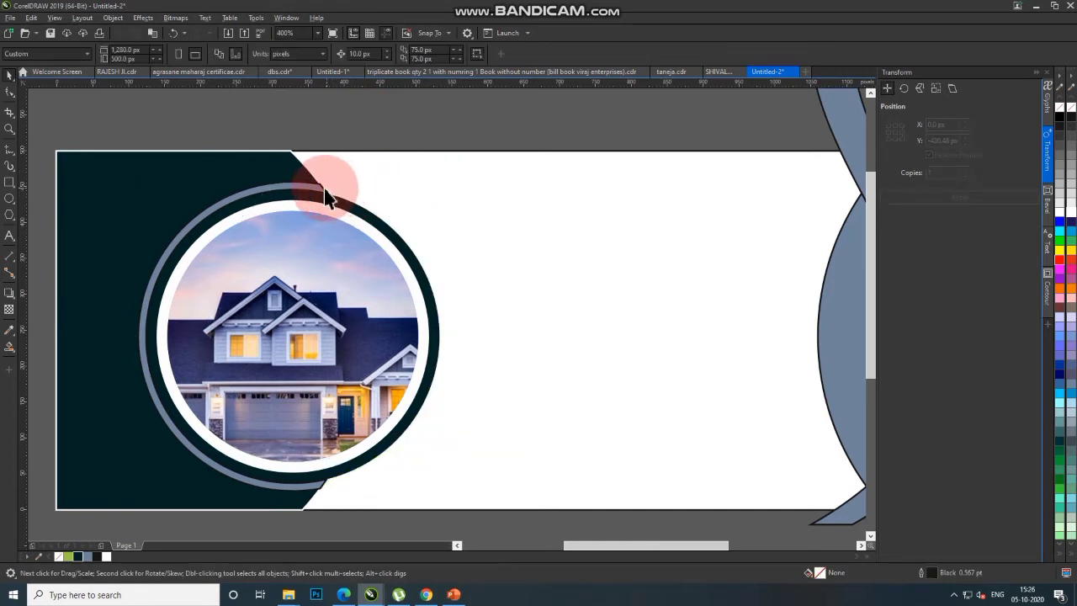
left_click(323, 187)
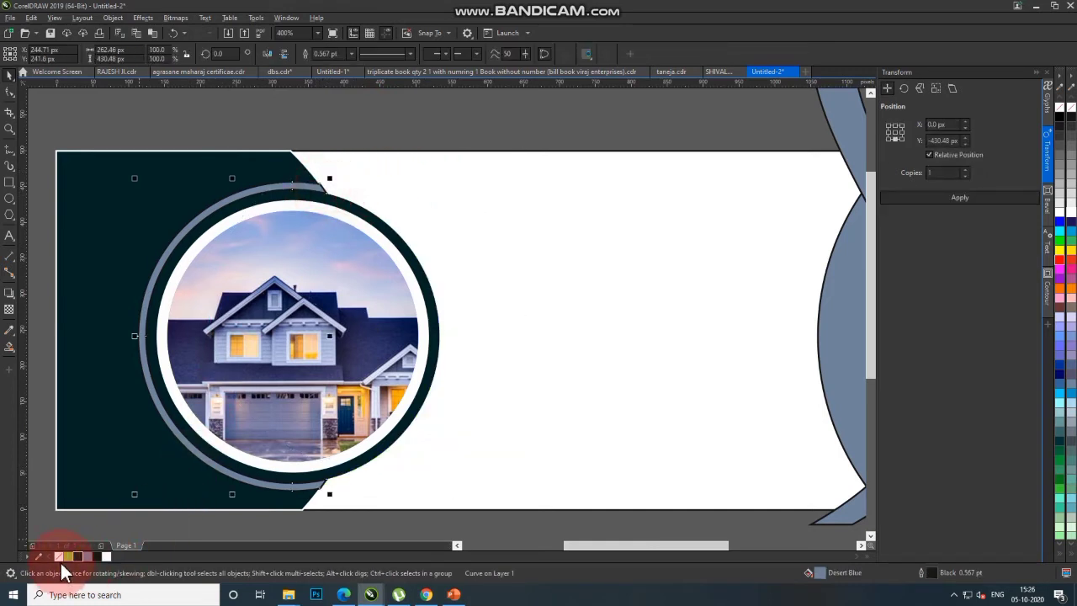
left_click(64, 559)
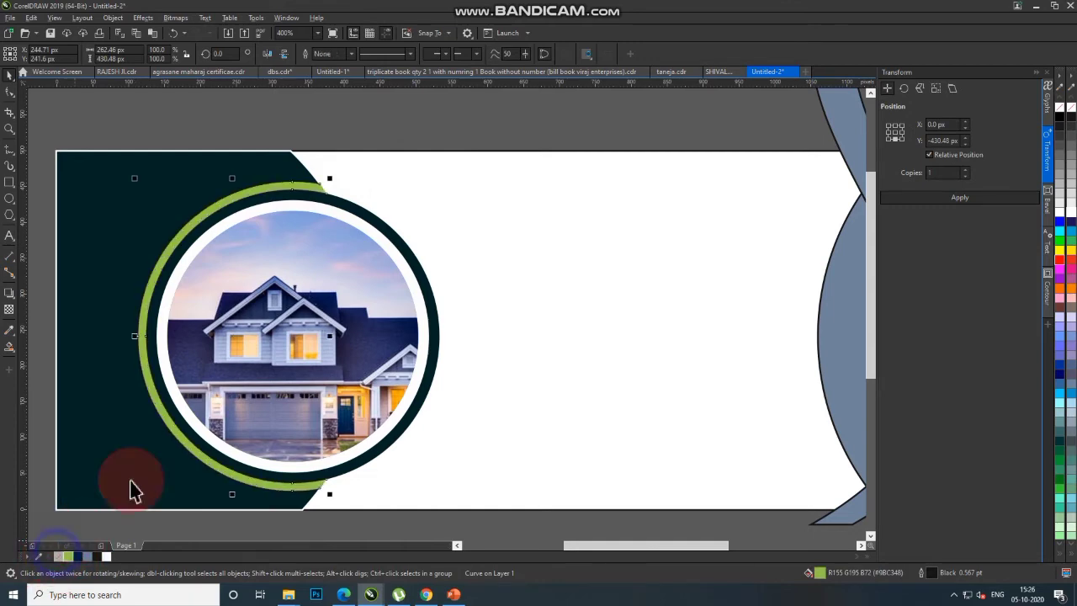
left_click(277, 260)
scroll(277, 260, "down", 2)
left_click(252, 180)
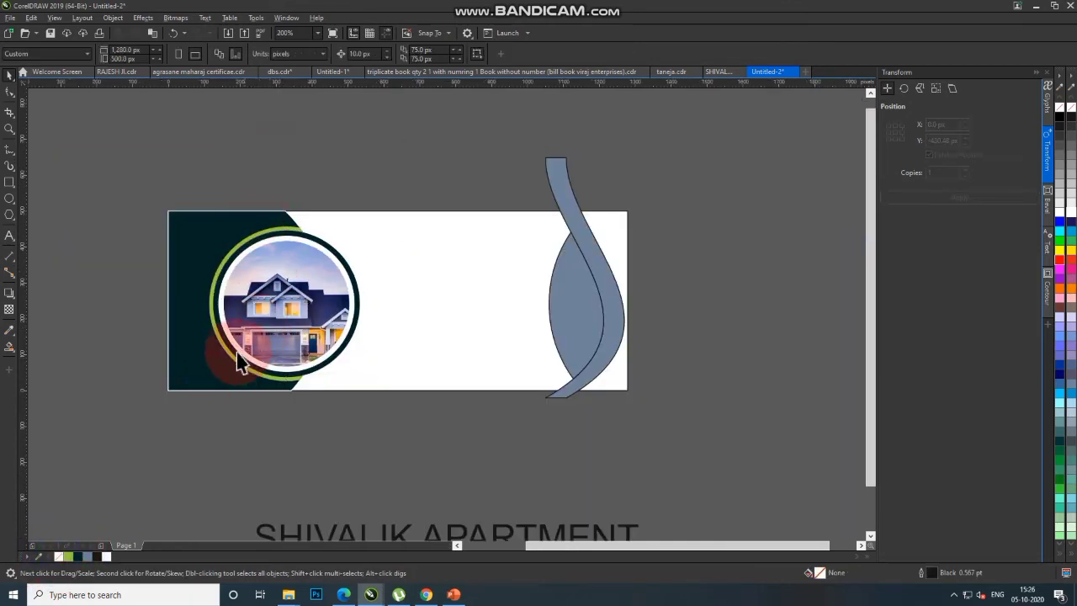
Apply a fountain fill across the dark left shape with a green end colour
scroll(228, 348, "up", 2)
scroll(174, 314, "down", 2)
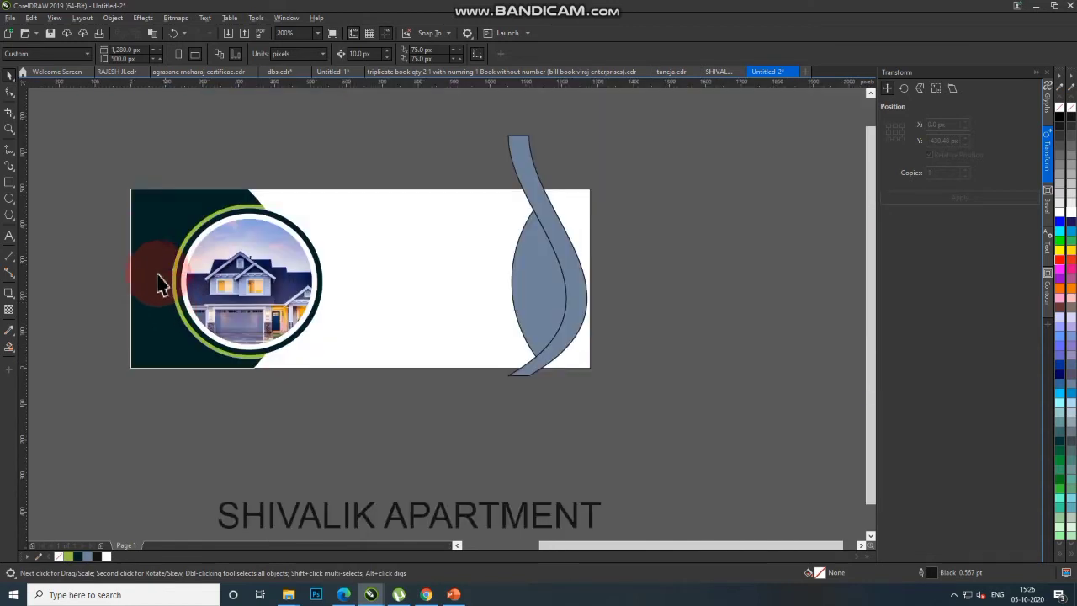
left_click(139, 279)
left_click(9, 346)
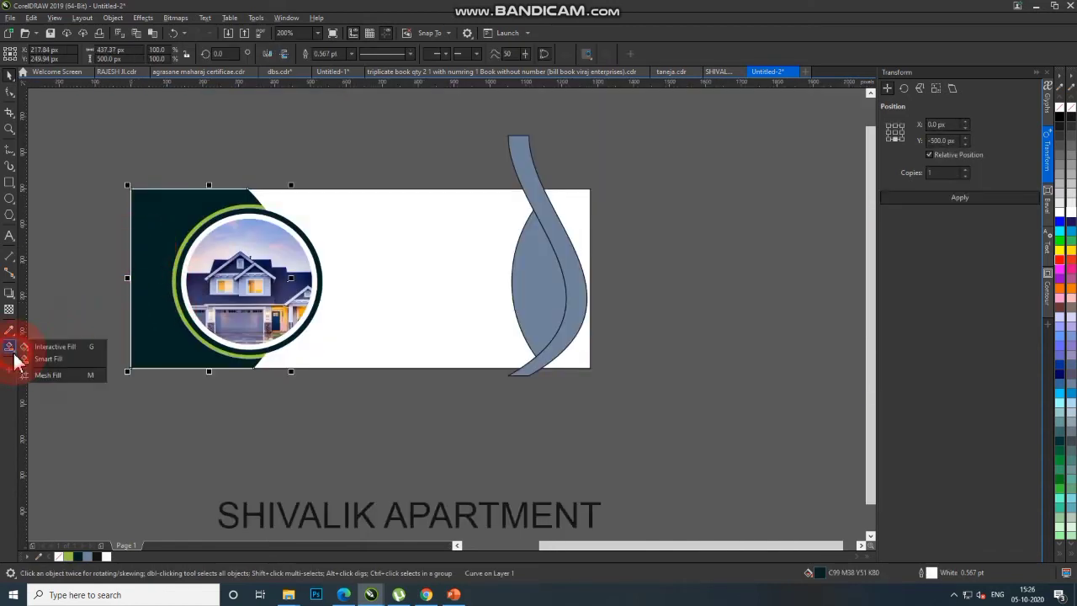
left_click(33, 349)
mouse_move(137, 189)
left_mouse_down()
mouse_move(217, 340)
mouse_move(250, 374)
left_mouse_up()
left_click(71, 557)
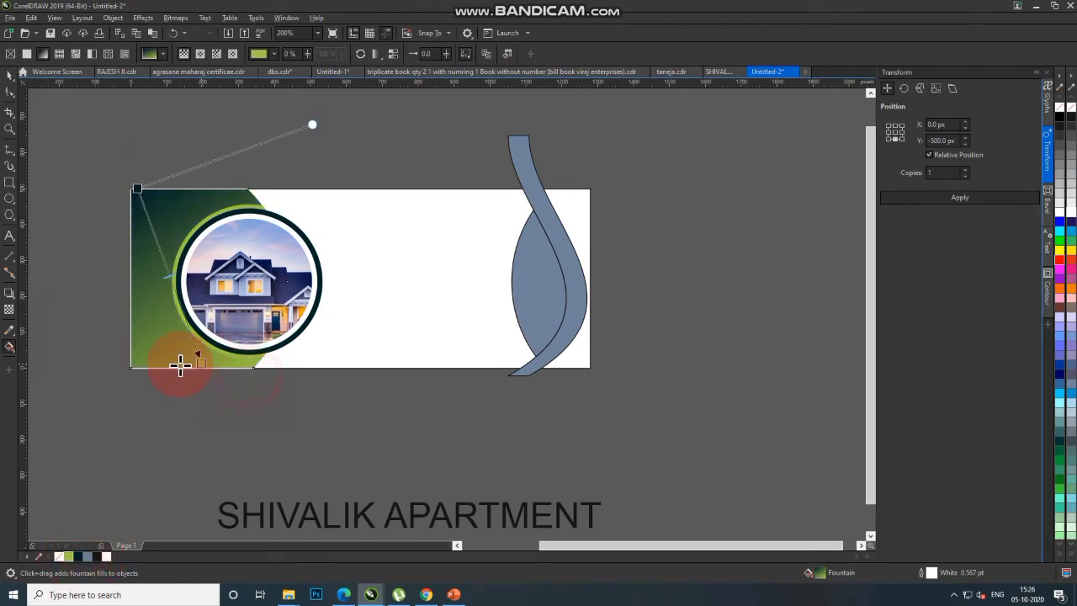
left_click_drag(250, 377, 140, 368)
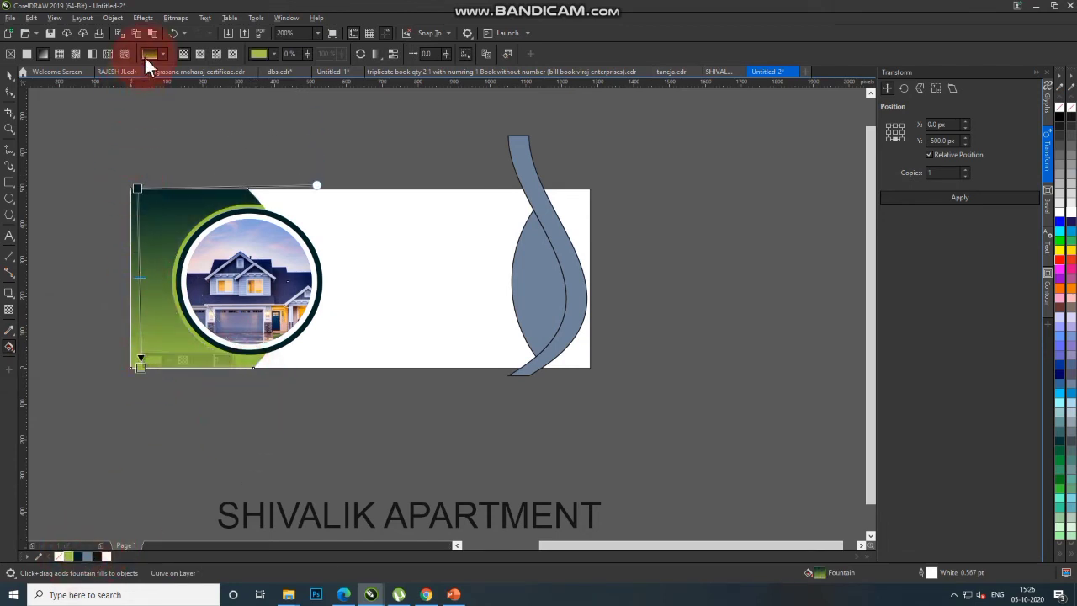
Make the gradient elliptical, centred near the top-left and shrunk toward the photo edge
left_click(199, 53)
mouse_move(175, 199)
left_mouse_down()
mouse_move(143, 236)
mouse_move(140, 202)
left_mouse_up()
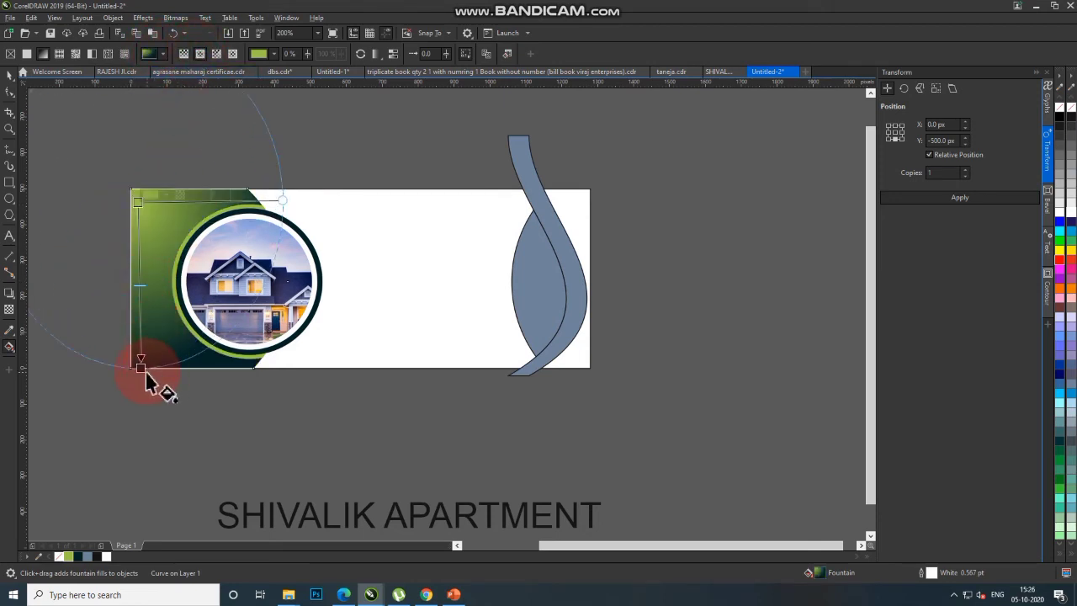
left_click_drag(144, 368, 198, 280)
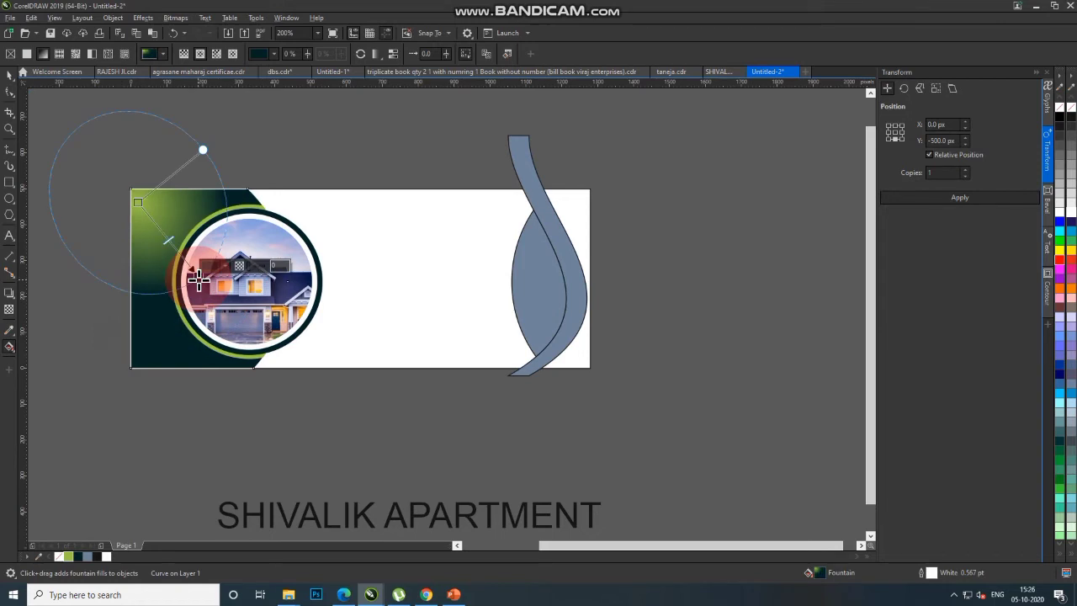
left_click(9, 74)
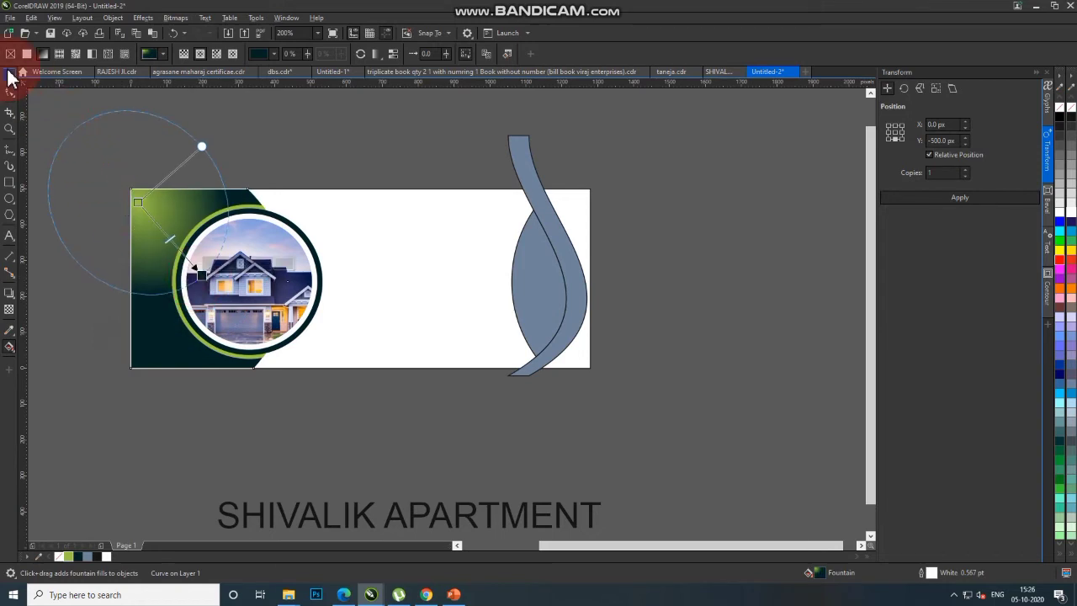
left_click(206, 443)
scroll(517, 241, "down", 1)
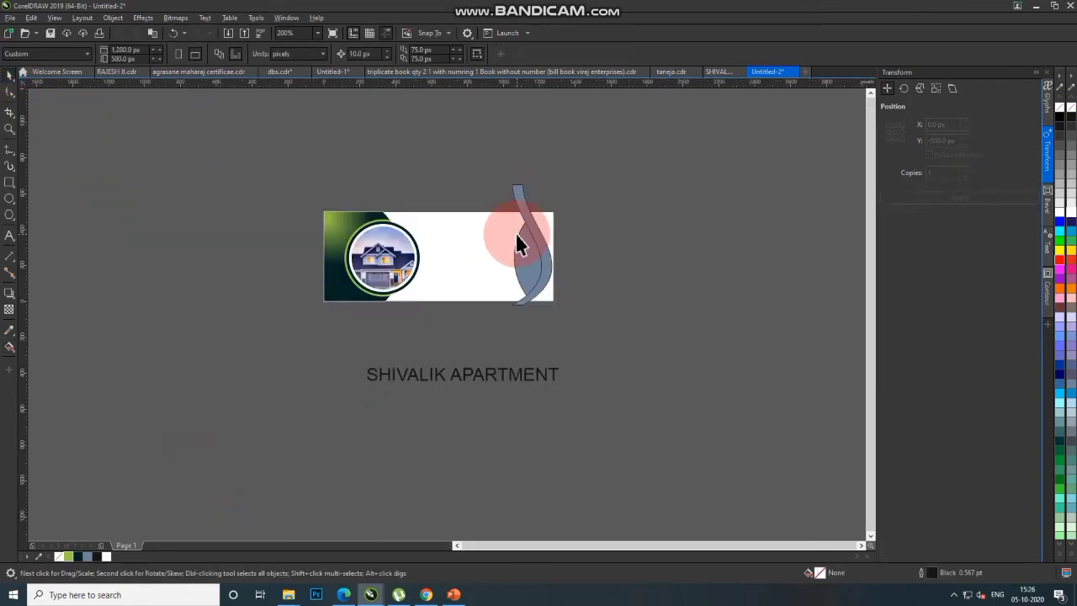
Copy the left panel's gradient onto the leaf and reposition its nodes so it glows green
scroll(352, 234, "up", 1)
left_click(352, 234)
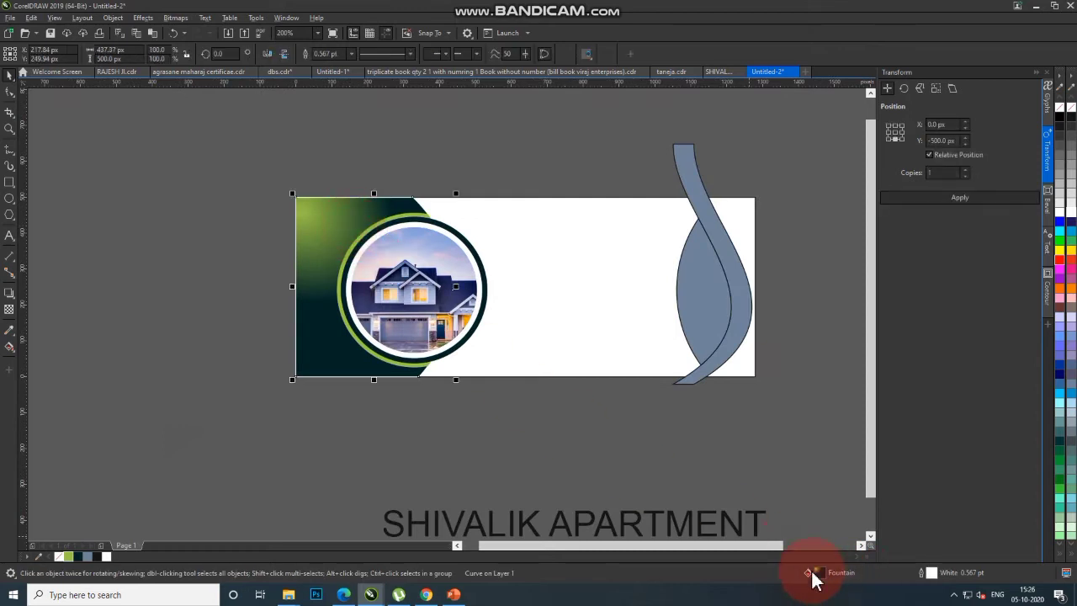
left_click_drag(829, 547, 710, 312)
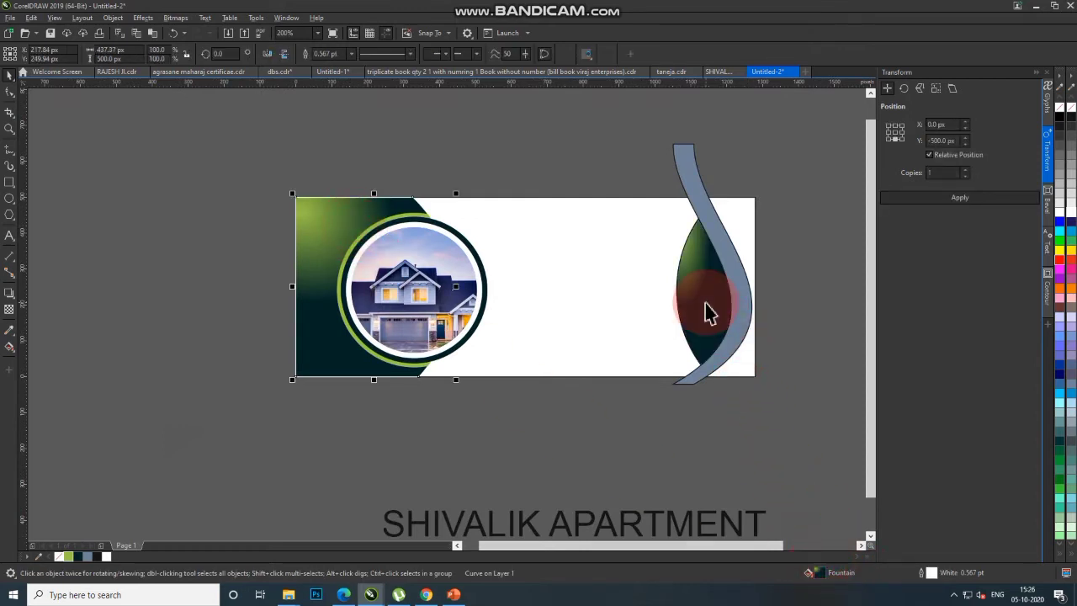
left_click(9, 346)
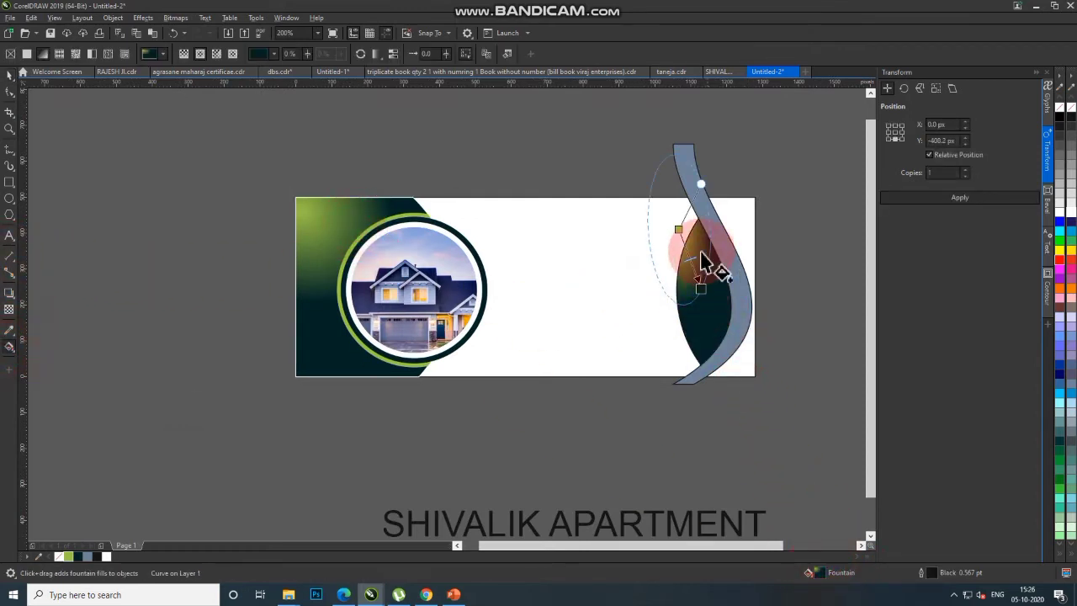
mouse_move(708, 185)
left_mouse_down()
mouse_move(734, 214)
mouse_move(674, 243)
left_mouse_up()
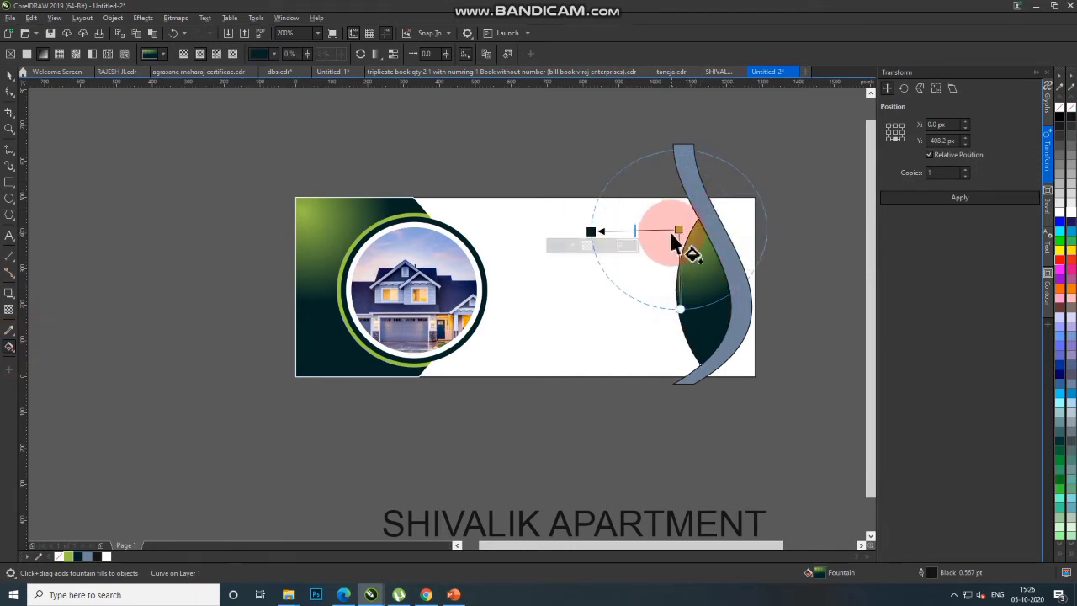
left_click_drag(679, 231, 724, 296)
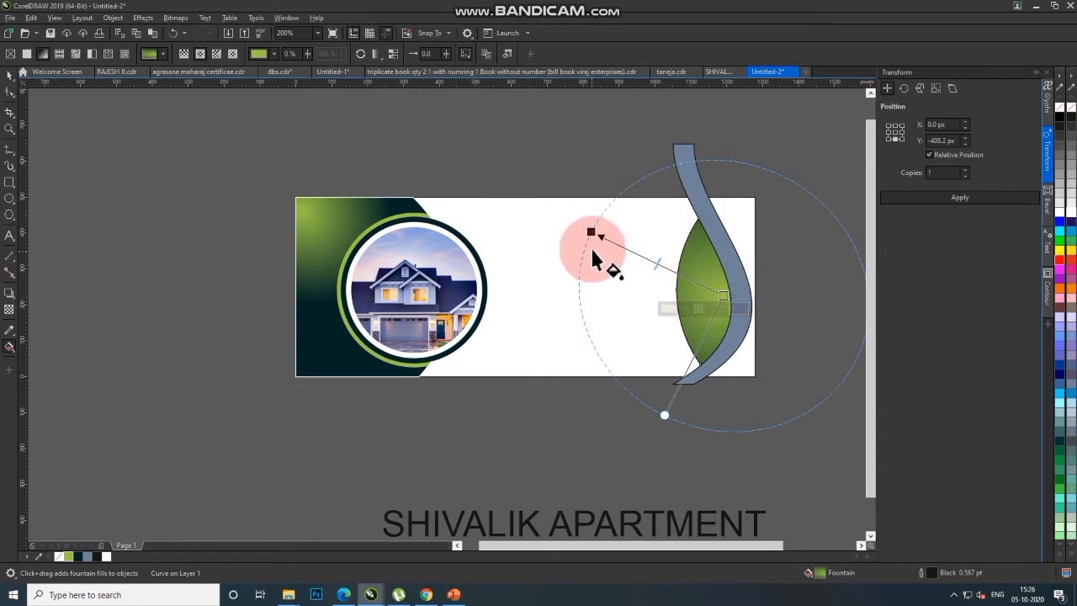
left_click_drag(591, 230, 633, 276)
left_click(10, 75)
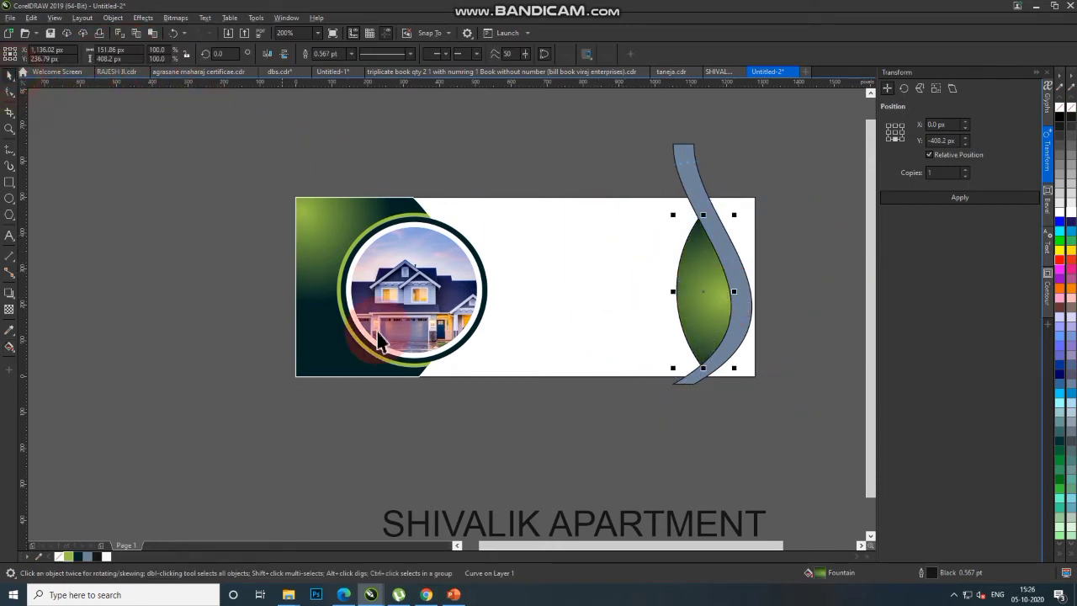
Recolour the curved ribbon beside the leaf dark teal
left_click(419, 370)
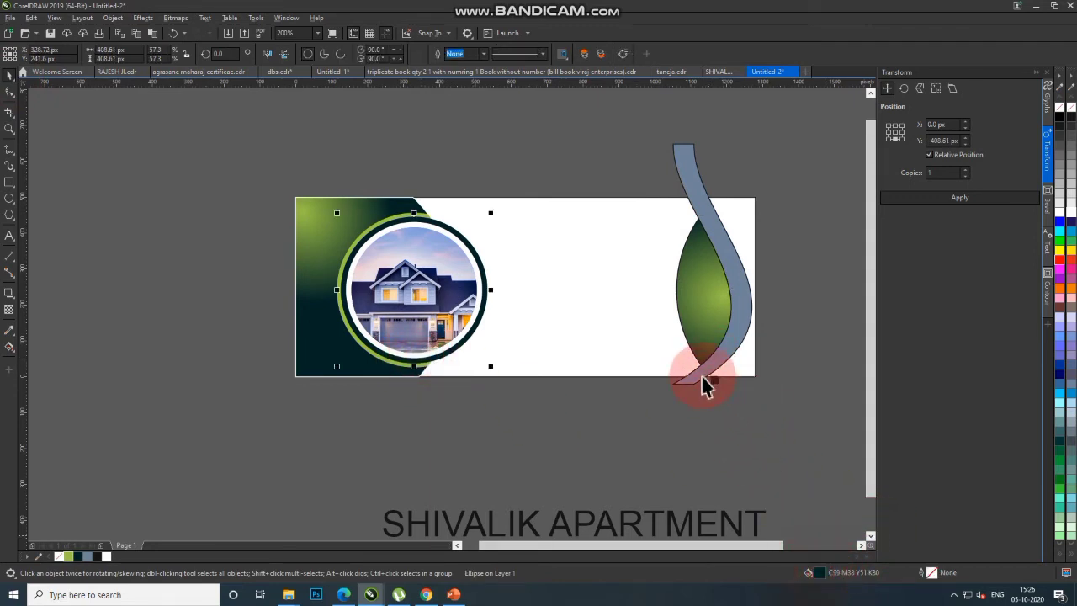
left_click_drag(827, 581, 704, 380)
scroll(727, 300, "down", 2)
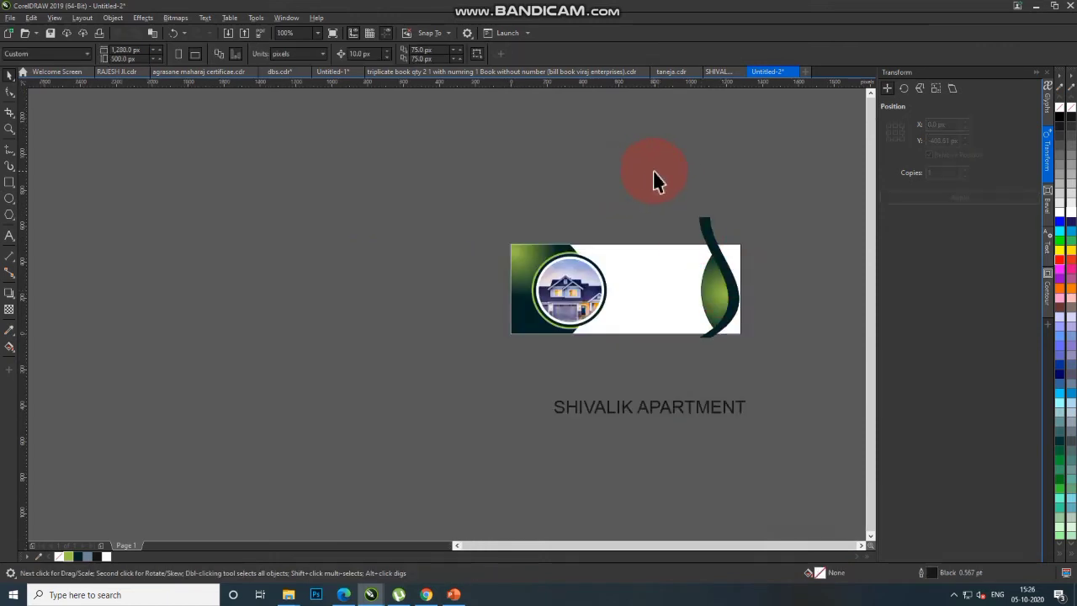
PowerClip the leaf and dark curve inside the banner rectangle
left_click_drag(791, 377, 792, 377)
right_click(729, 313)
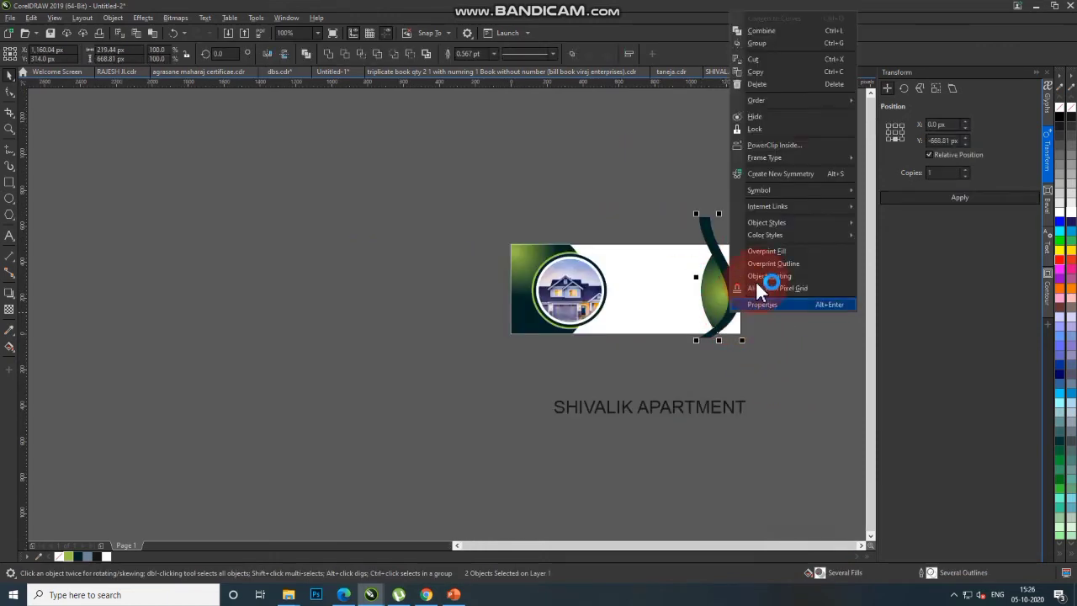
left_click(777, 152)
left_click(685, 219)
left_click(649, 241)
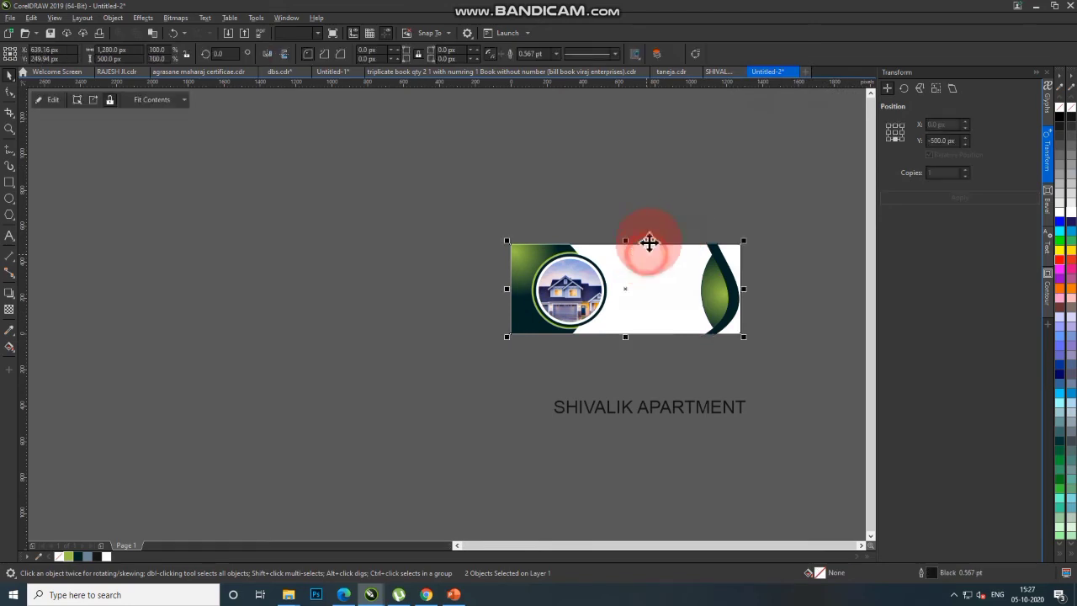
Open the banner frame's PowerClip contents and drop a green swatch onto the leaf
scroll(717, 311, "up", 2)
left_click(717, 305)
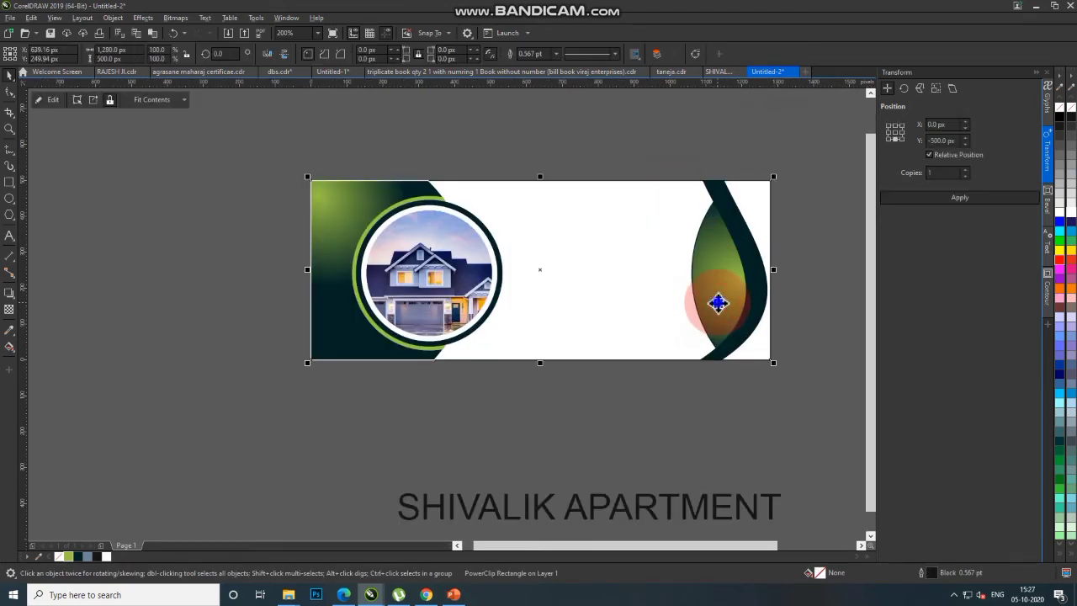
right_click(718, 303)
left_click(758, 252)
scroll(688, 293, "down", 2)
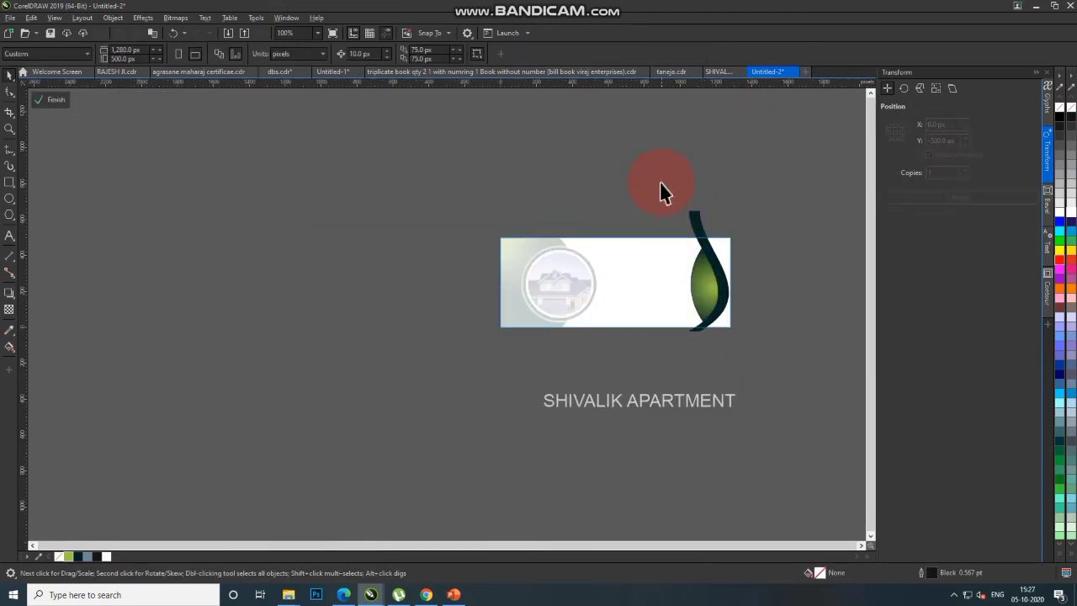
left_click_drag(662, 180, 760, 358)
left_click_drag(72, 557, 692, 284)
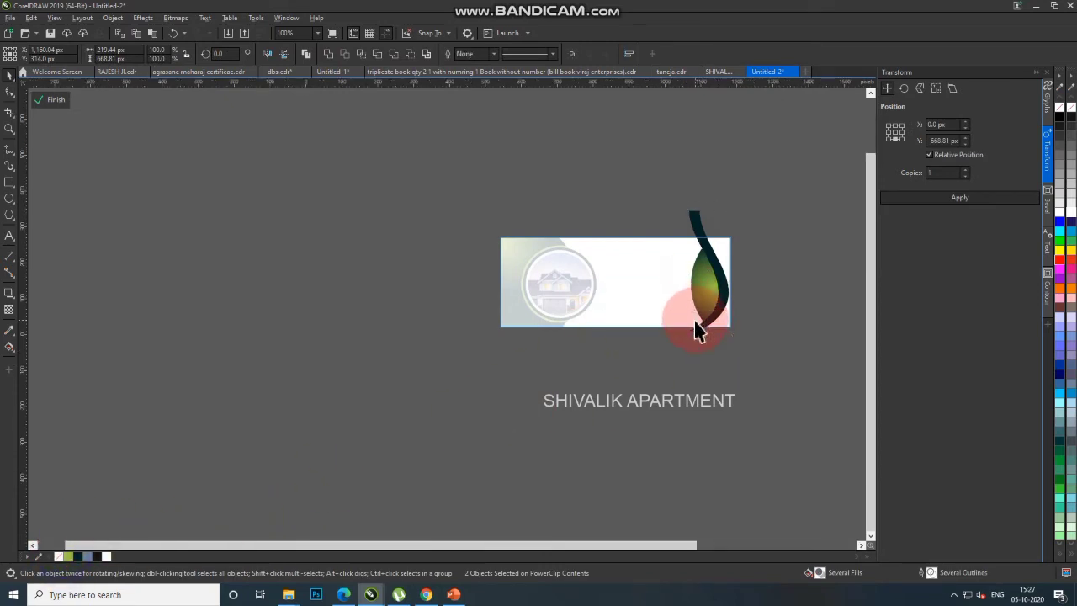
scroll(698, 332, "up", 1)
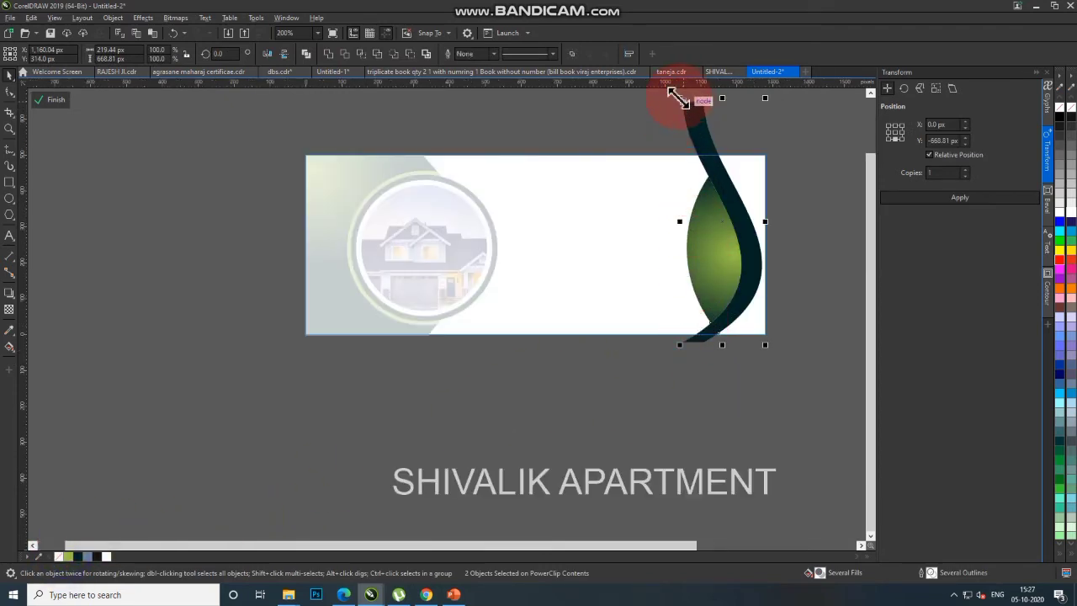
Shrink the leaf and curve, mirror them horizontally, and shift them slightly right
left_click_drag(673, 90, 692, 133)
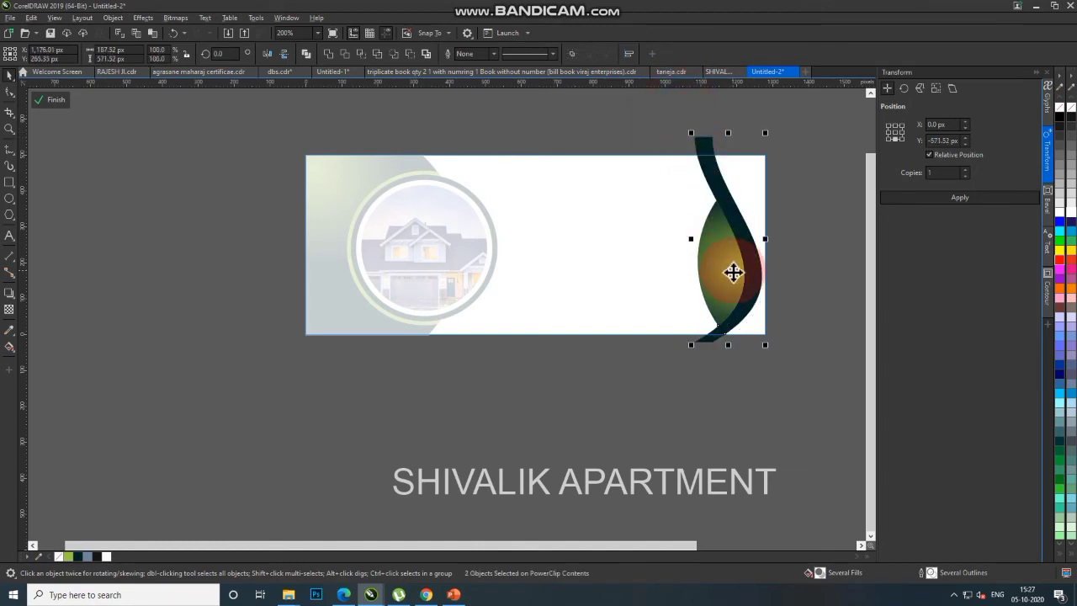
left_click(268, 54)
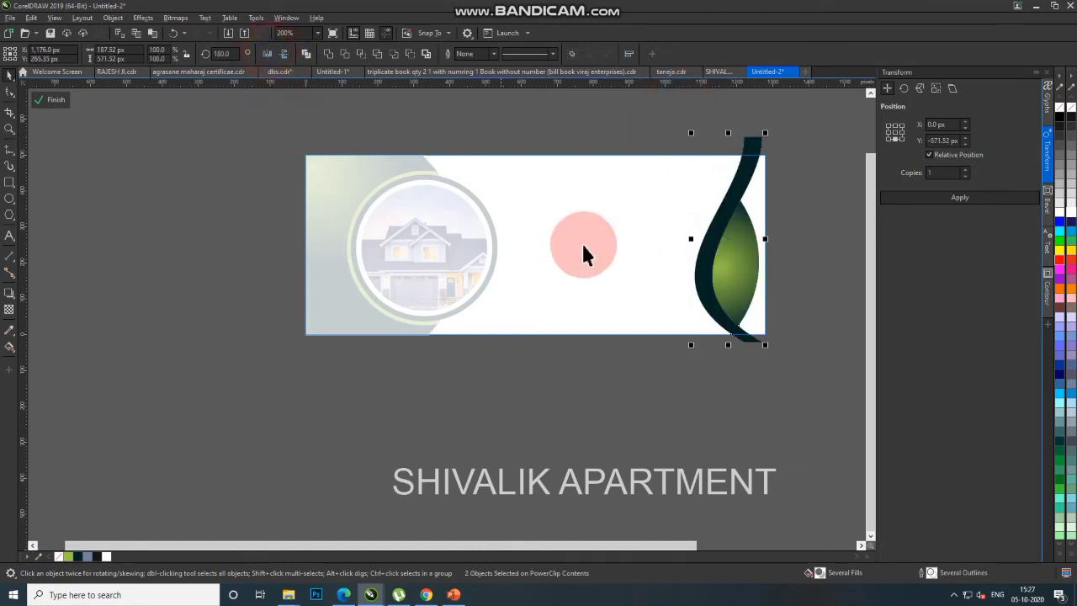
left_click_drag(706, 290, 713, 288)
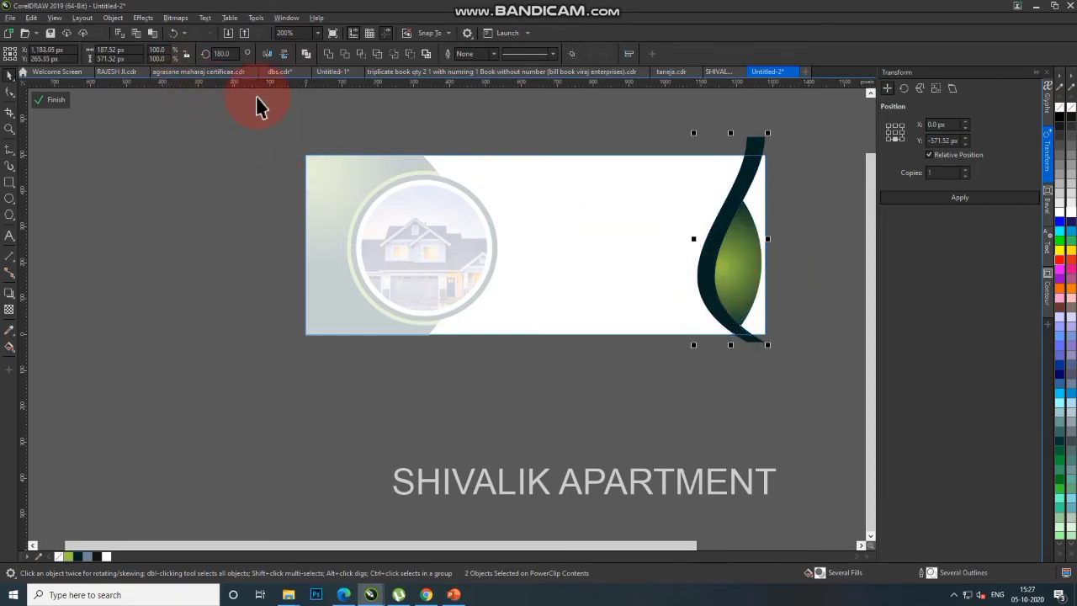
left_click(56, 101)
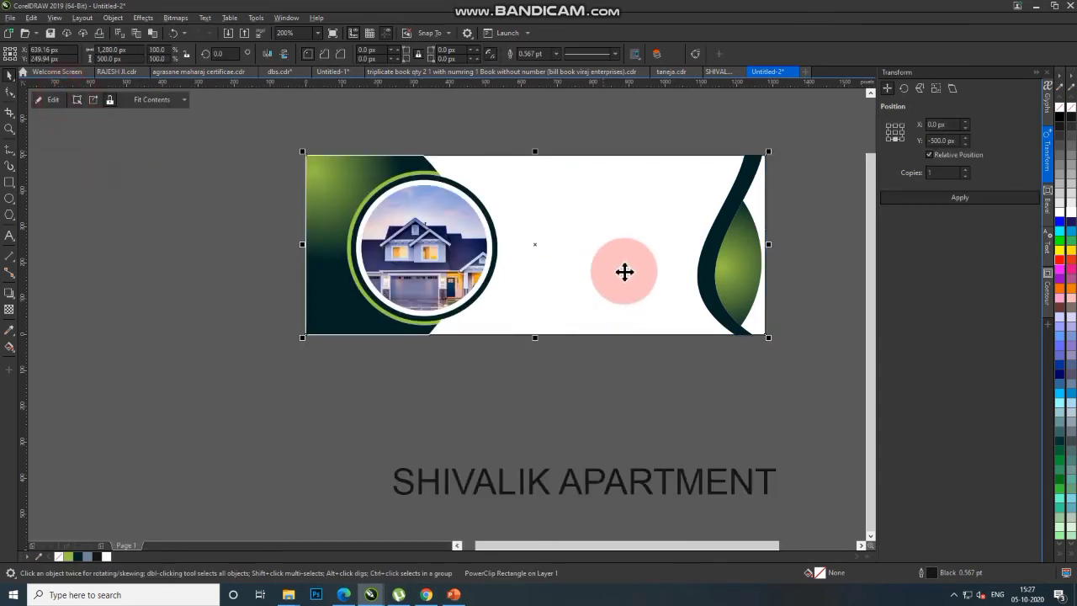
Reposition the leaf and add a mirrored copy of the dark curve crossing the original
right_click(747, 277)
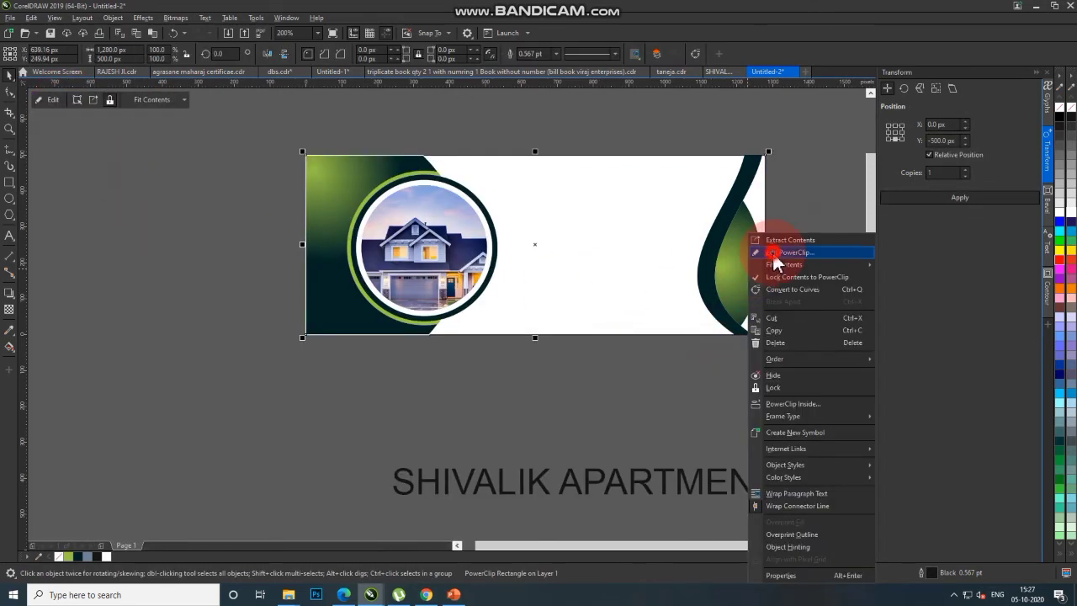
left_click(751, 246)
mouse_move(745, 276)
left_mouse_down()
mouse_move(781, 275)
mouse_move(730, 283)
left_mouse_up()
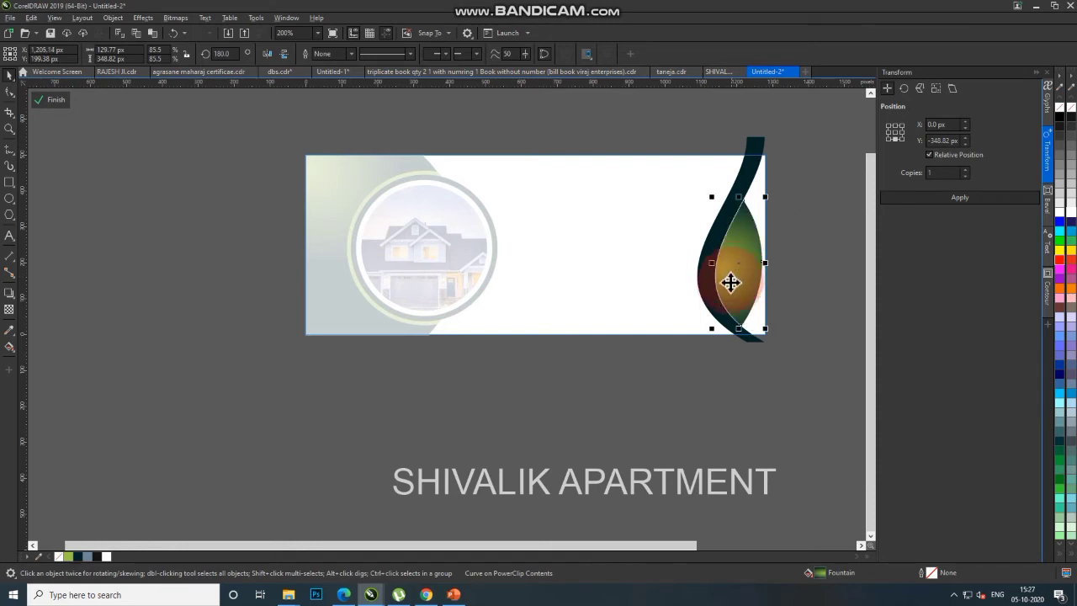
left_click_drag(729, 292, 729, 294)
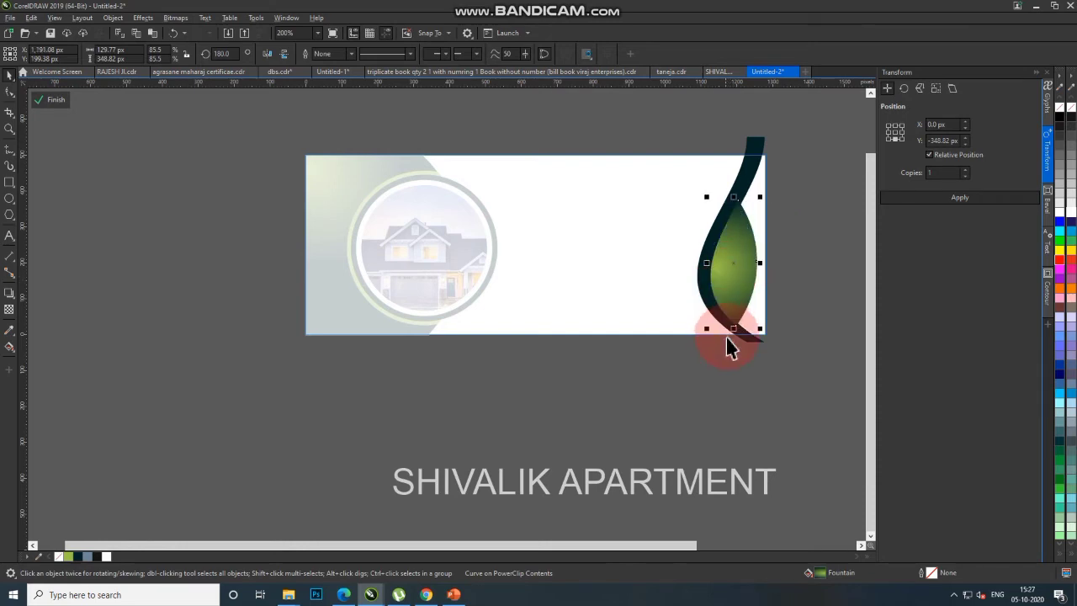
left_click(749, 342)
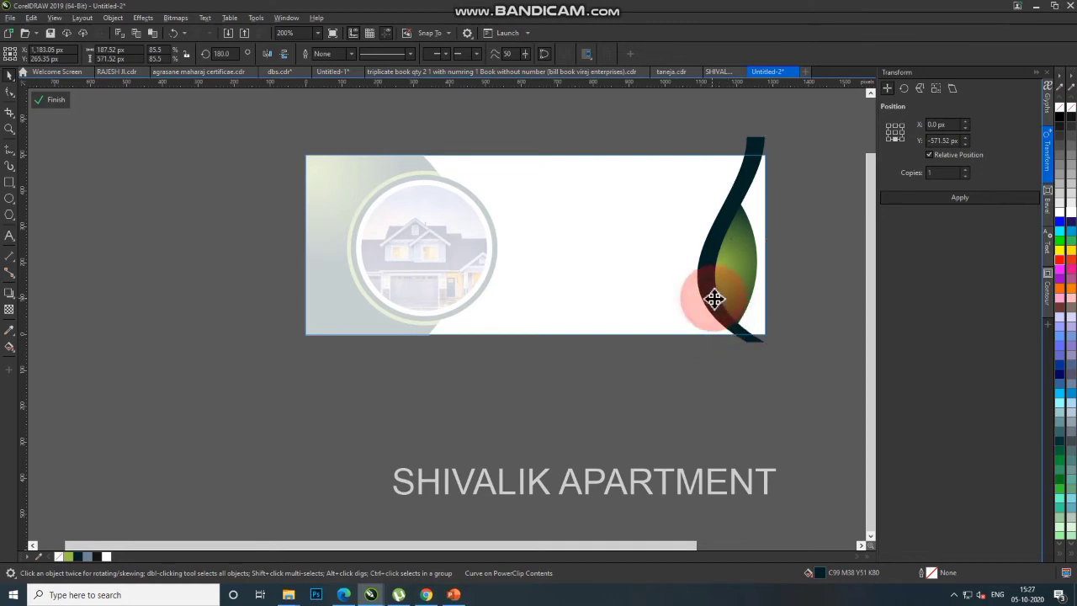
left_click_drag(714, 299, 739, 294)
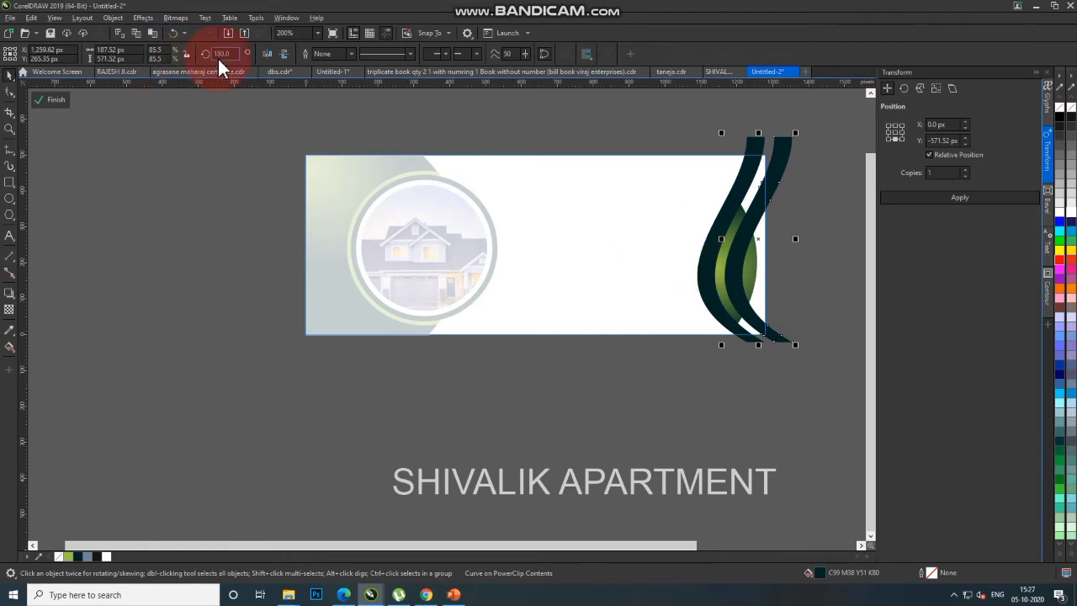
left_click(268, 53)
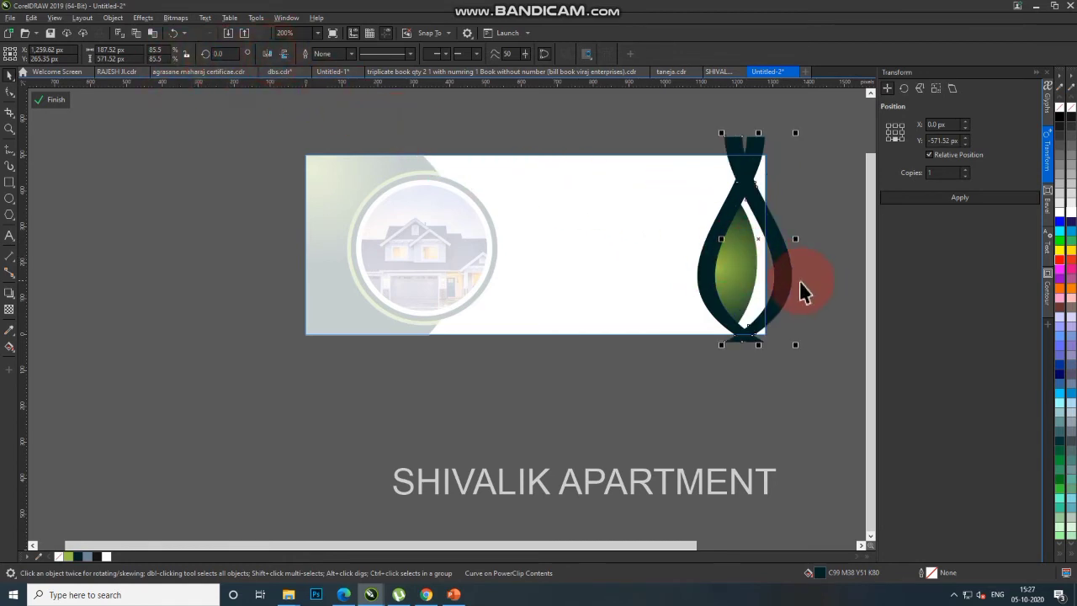
left_click_drag(789, 285, 760, 275)
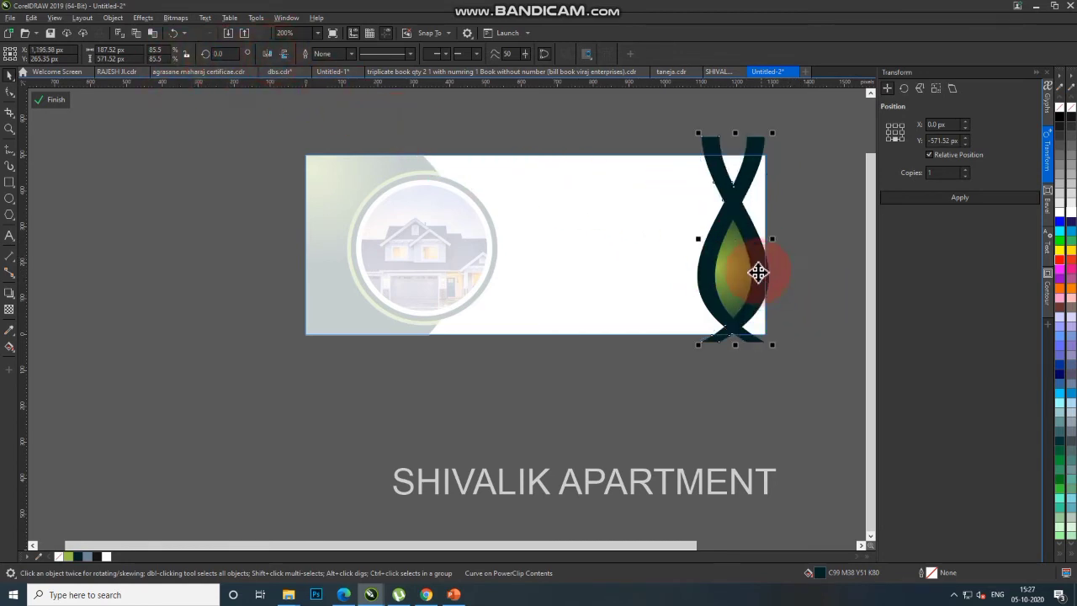
Skew the leaf and both curves, slanting the bottom left and the top right
left_click(641, 130)
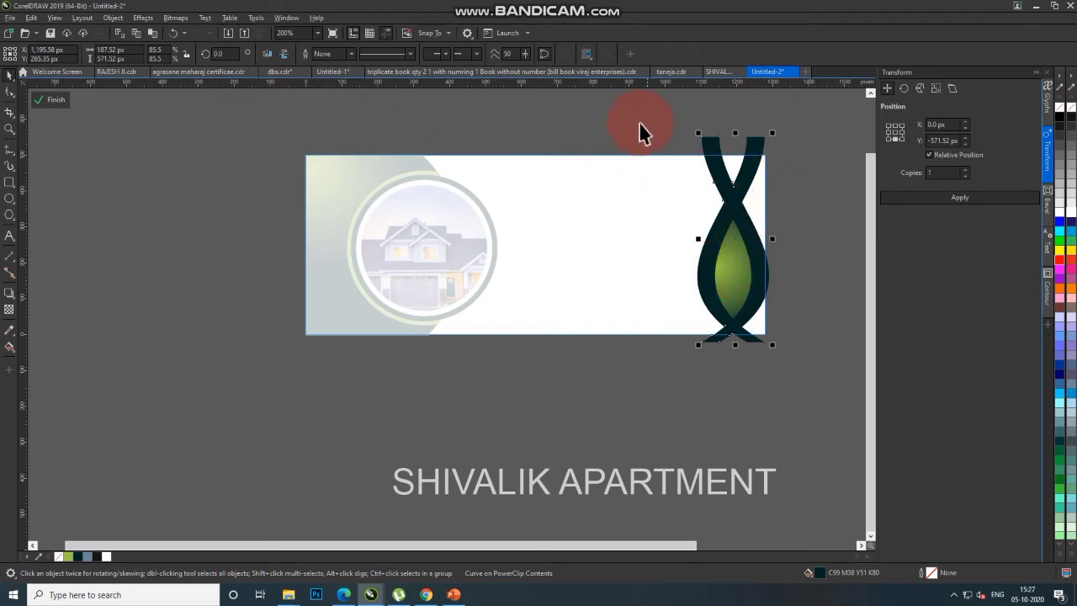
mouse_move(781, 354)
left_mouse_down()
mouse_move(734, 303)
mouse_move(753, 284)
left_mouse_up()
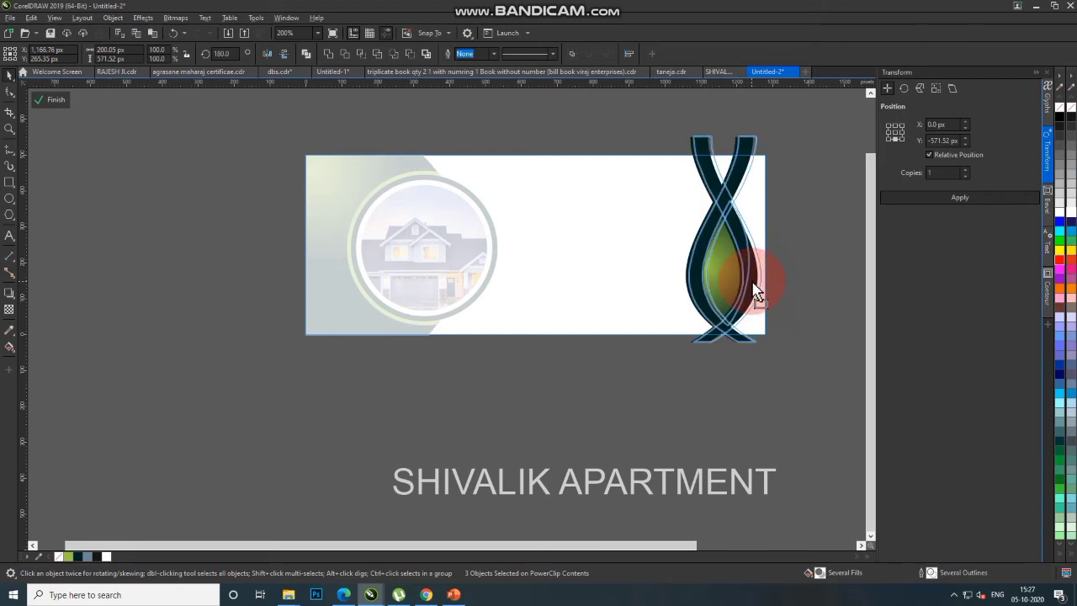
left_click(760, 329)
left_click_drag(766, 347, 768, 351)
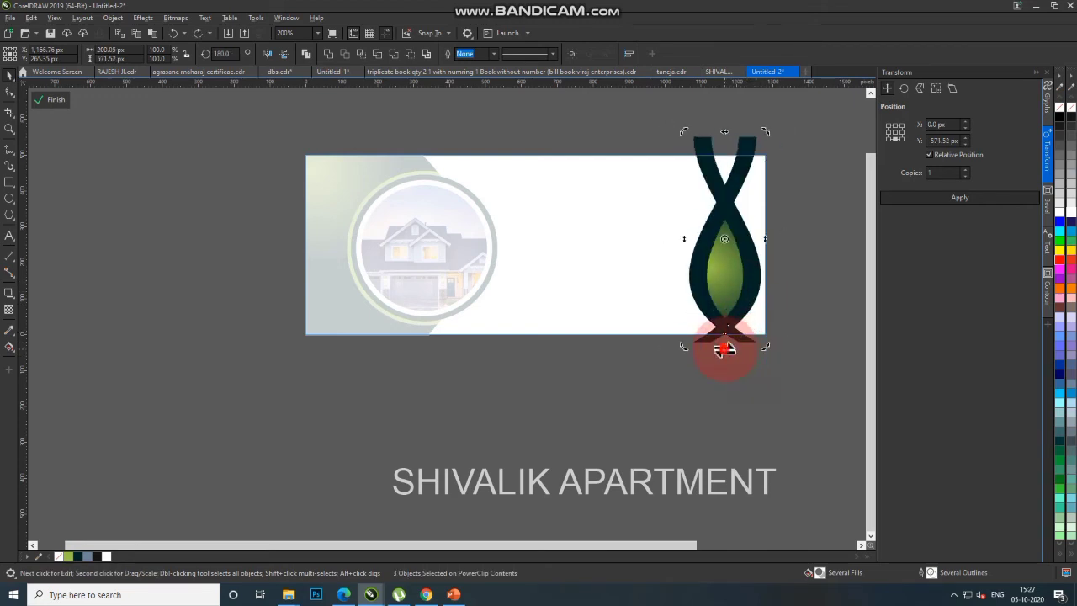
left_click_drag(725, 349, 687, 356)
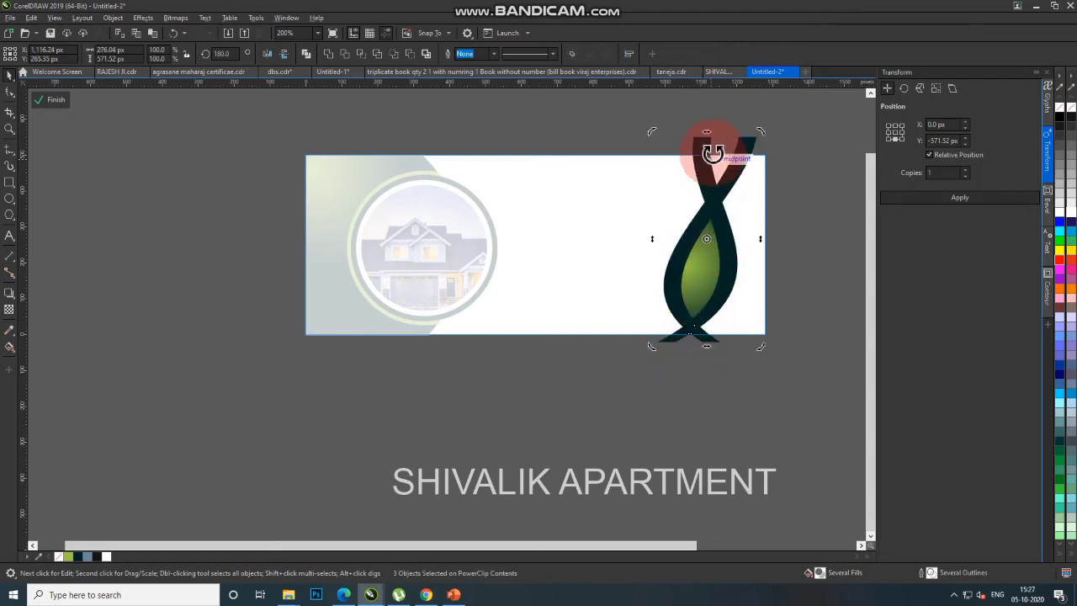
left_click_drag(710, 137, 726, 137)
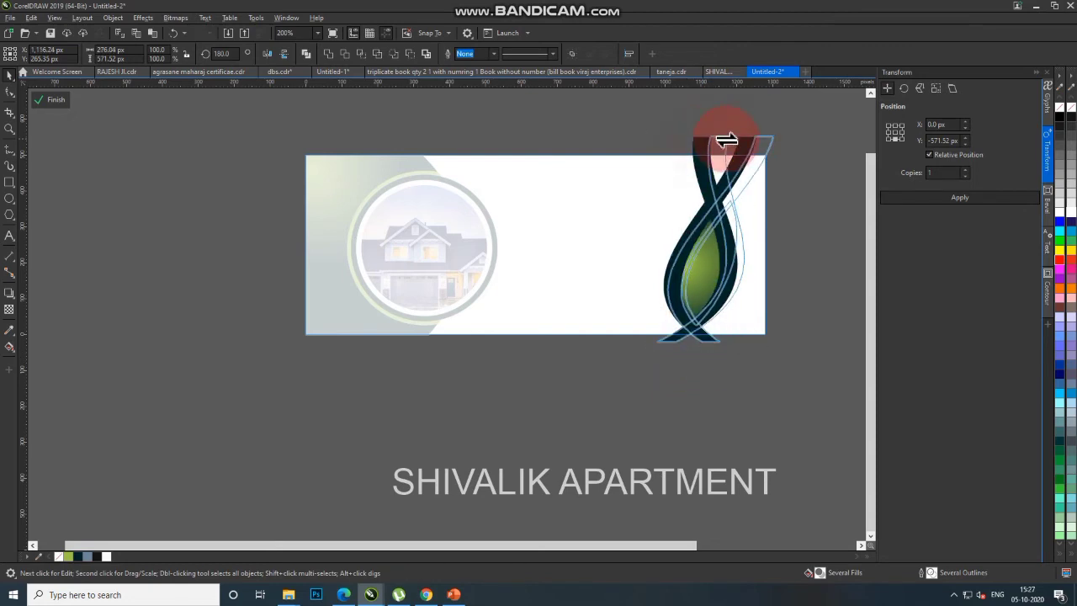
left_click(594, 126)
Shift the leaf and ribbons slightly right inside the banner frame
left_click(52, 100)
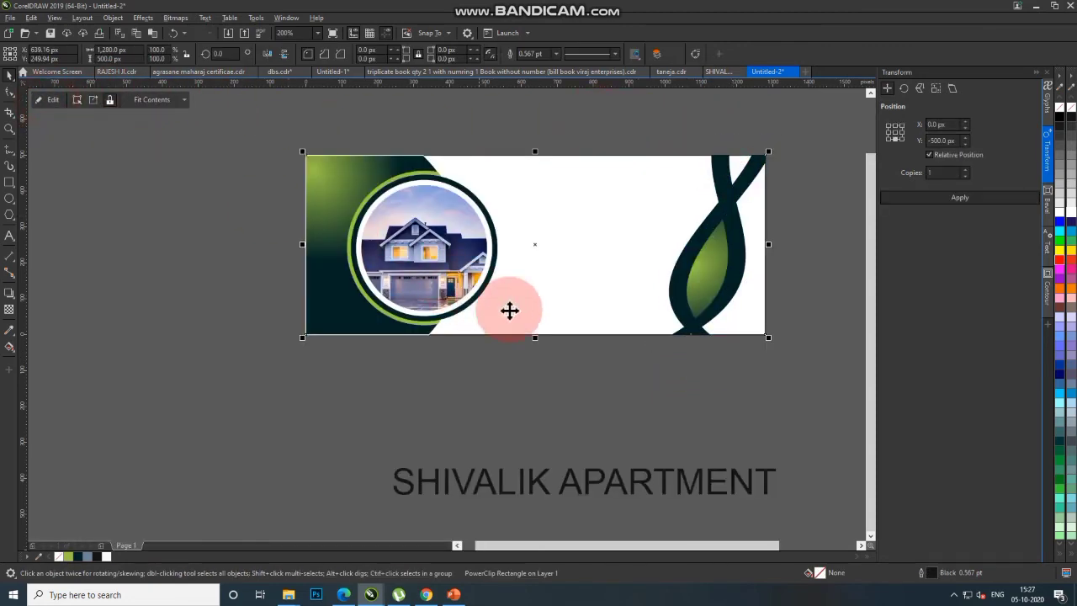
right_click(706, 280)
left_click(732, 253)
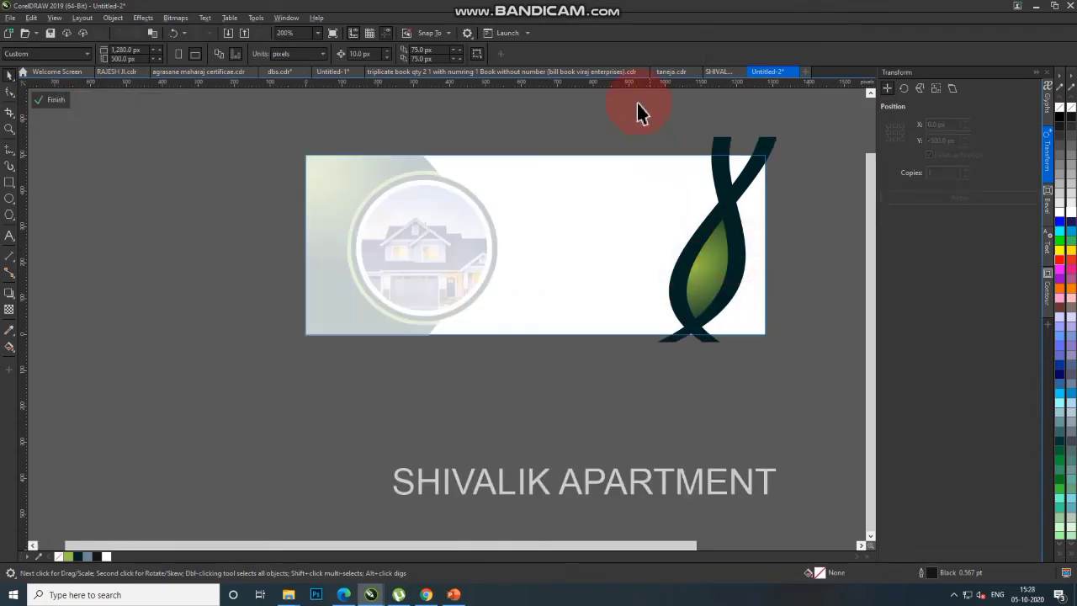
left_click_drag(782, 332, 818, 397)
left_click_drag(697, 300, 731, 301)
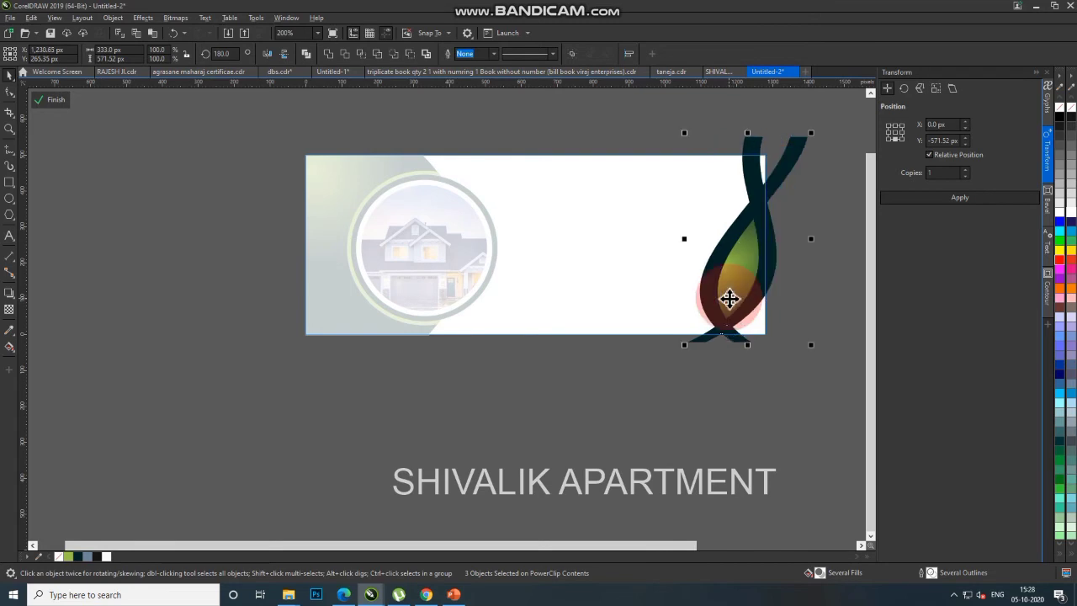
left_click(724, 336)
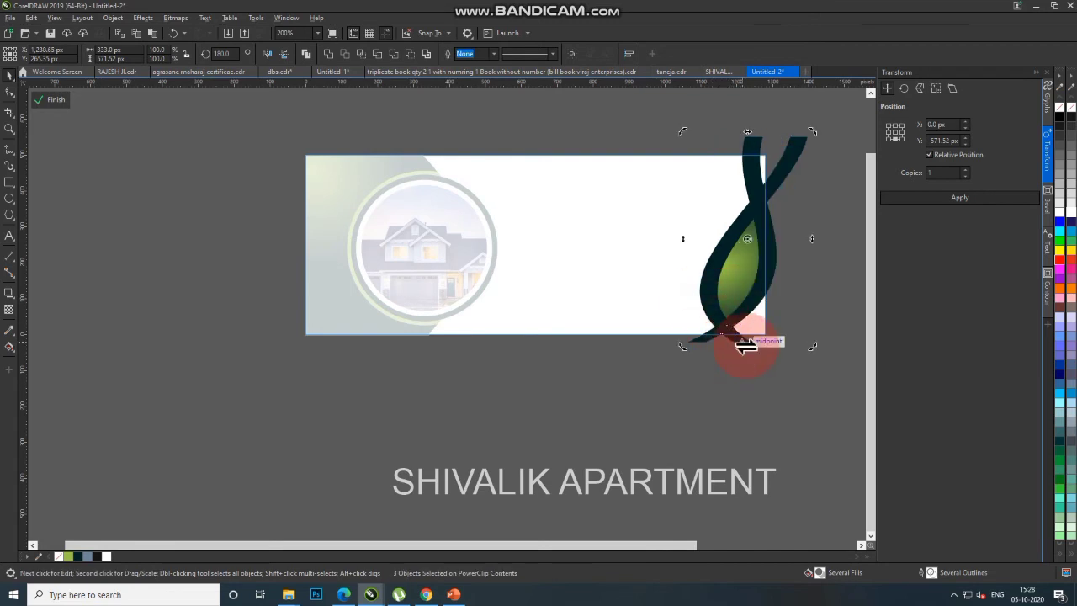
left_click_drag(746, 345, 752, 344)
left_click(70, 105)
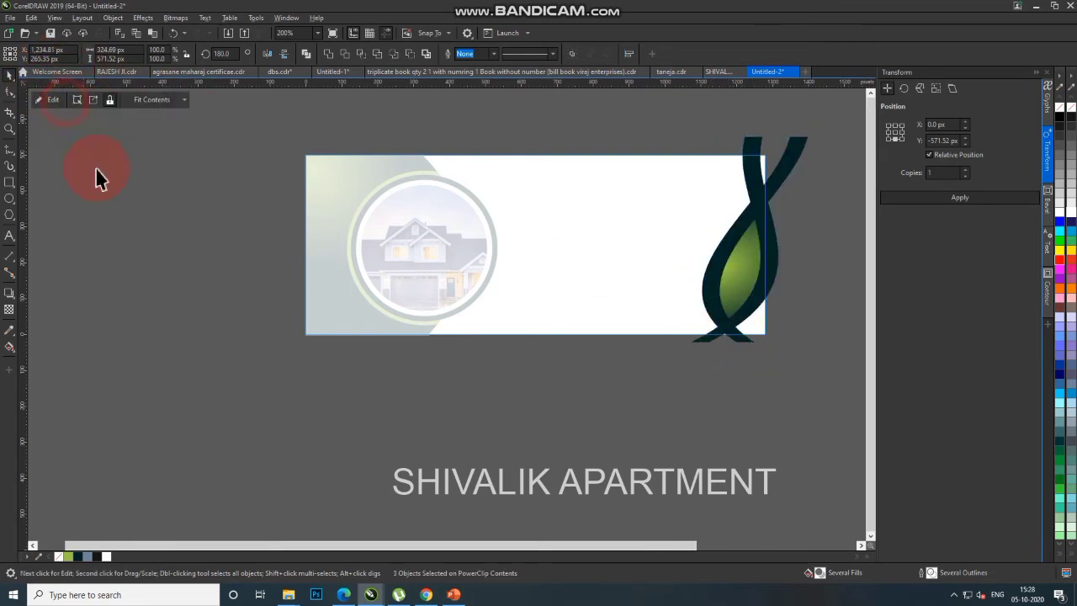
Nudge the leaf ribbons slightly left and up within the frame and finish editing
scroll(577, 240, "down", 2)
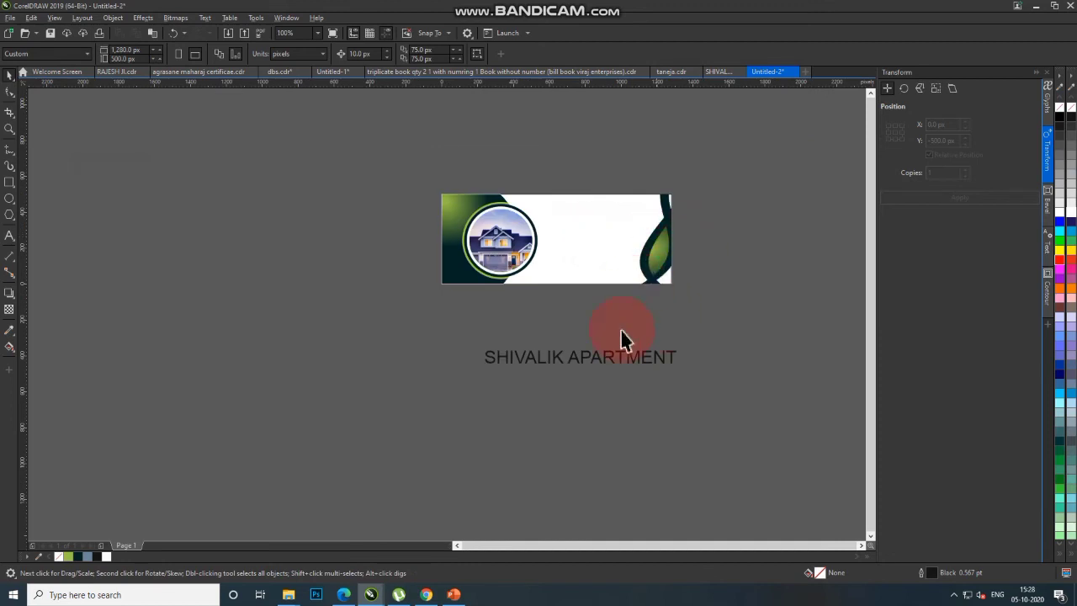
left_click(665, 255)
right_click(670, 249)
left_click(703, 252)
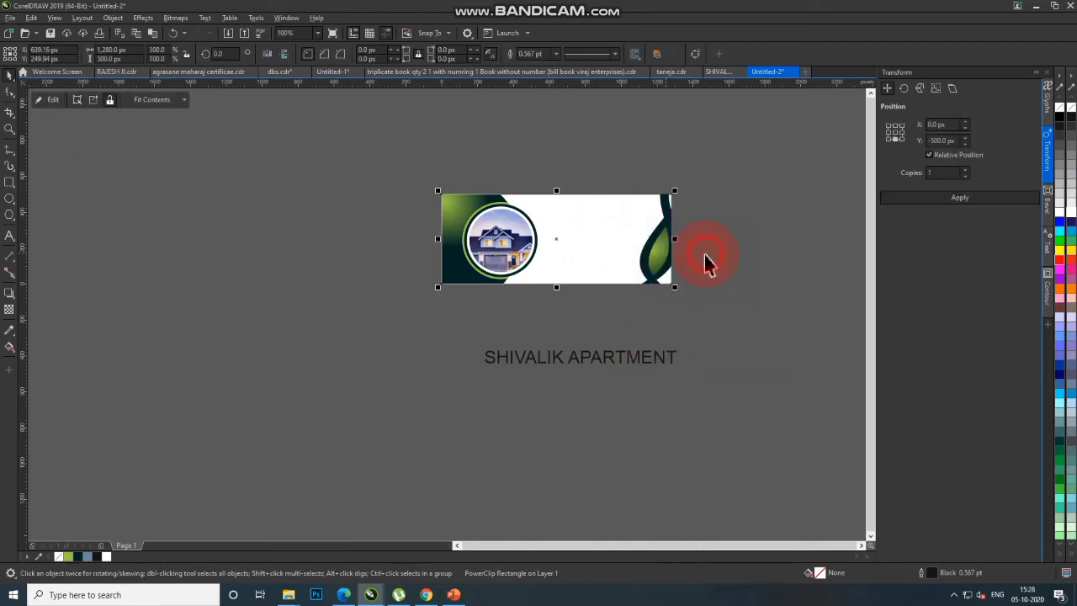
left_click(665, 261)
scroll(665, 261, "up", 2)
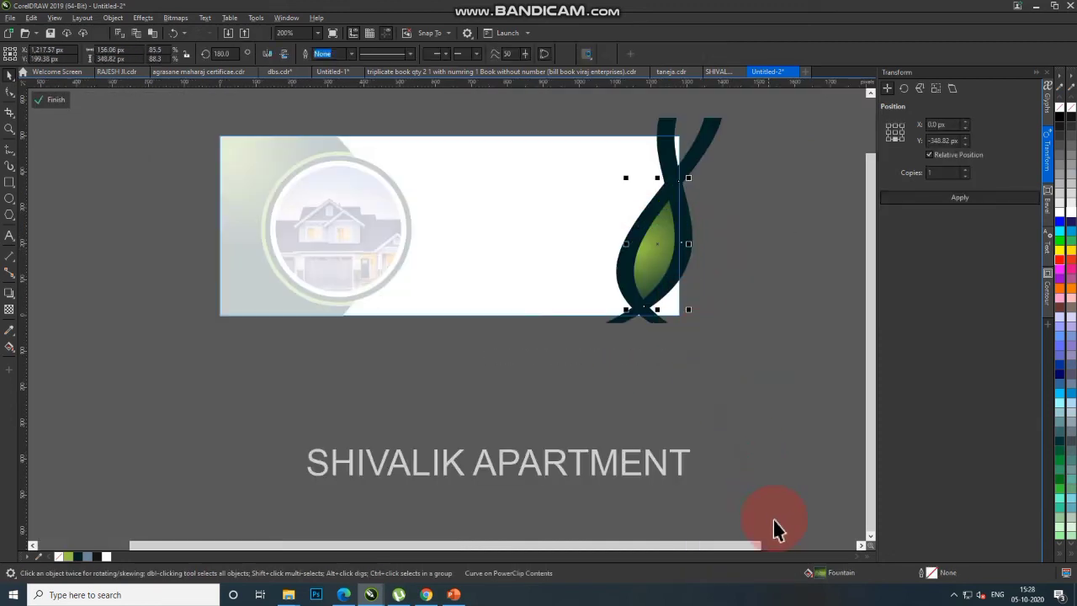
left_click(673, 378)
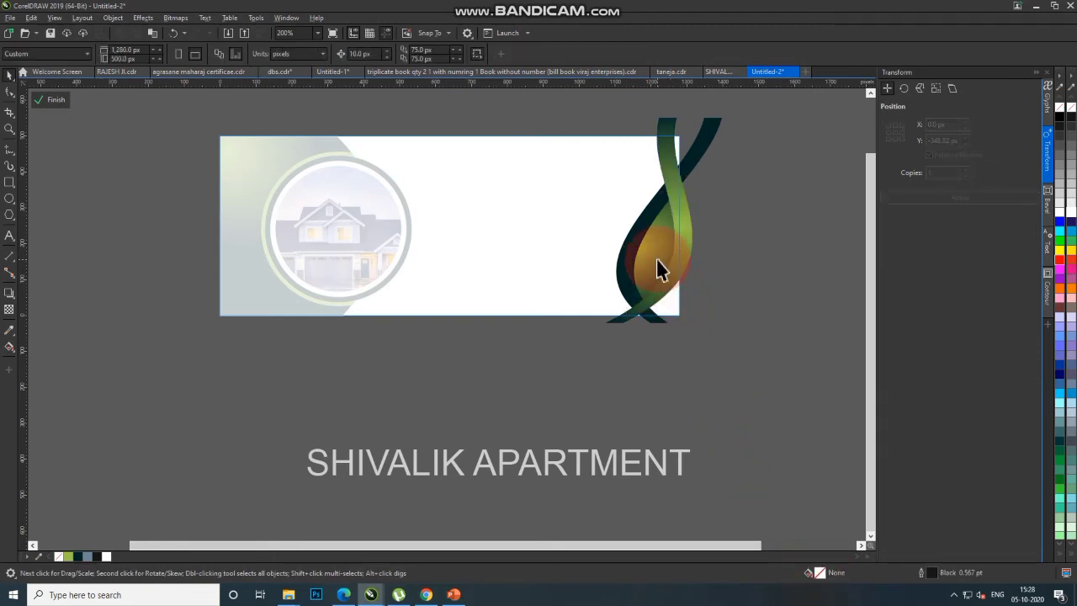
scroll(659, 262, "down", 2)
left_click(676, 283)
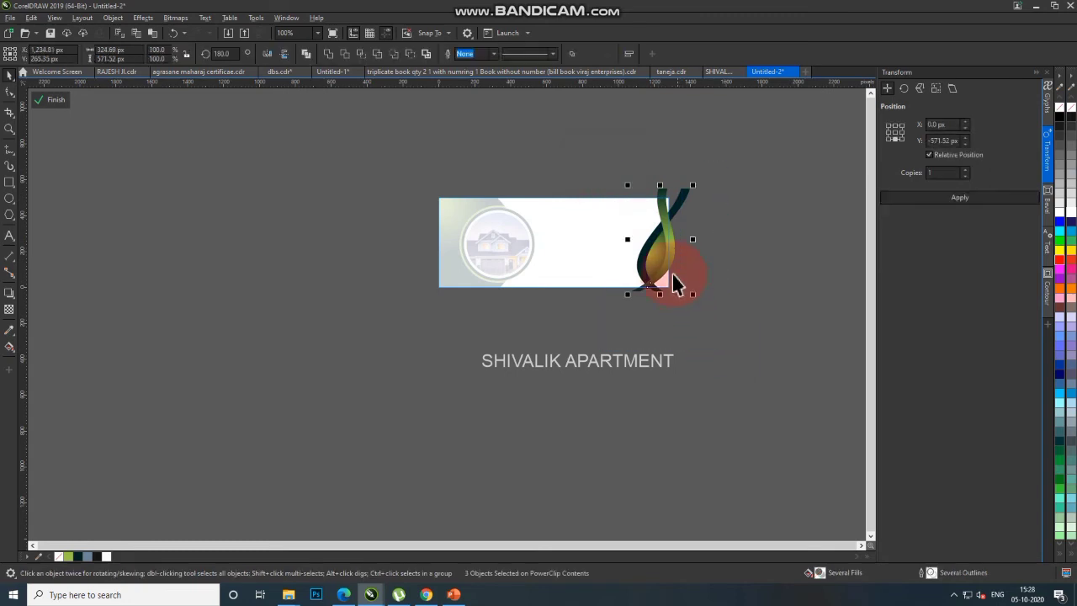
left_click_drag(665, 270, 652, 274)
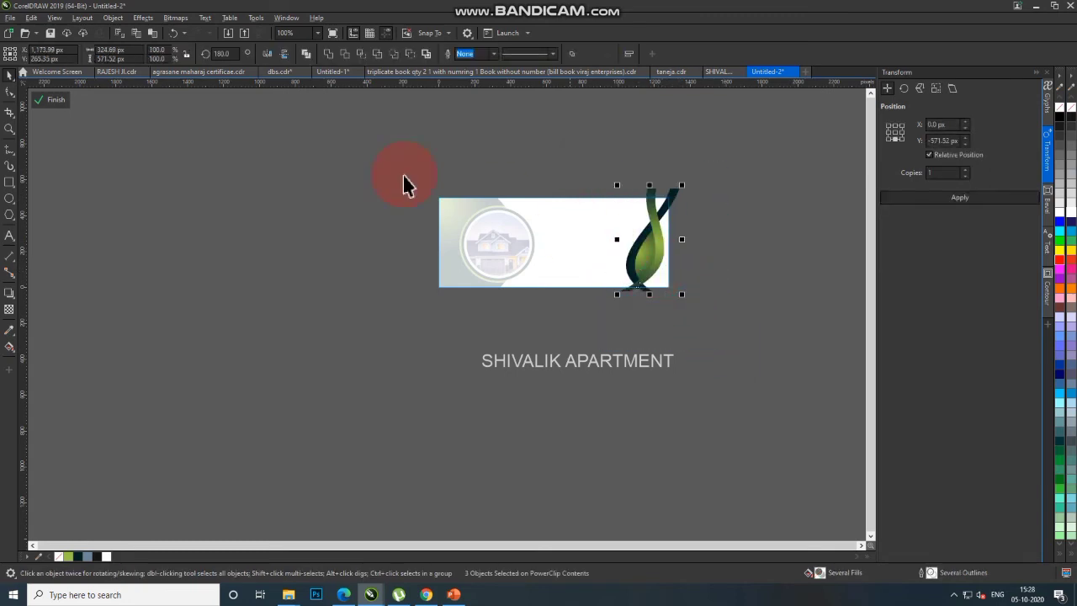
left_click(73, 107)
Move the SHIVALIK APARTMENT title onto the banner, bold, centred on two lines
left_click(169, 204)
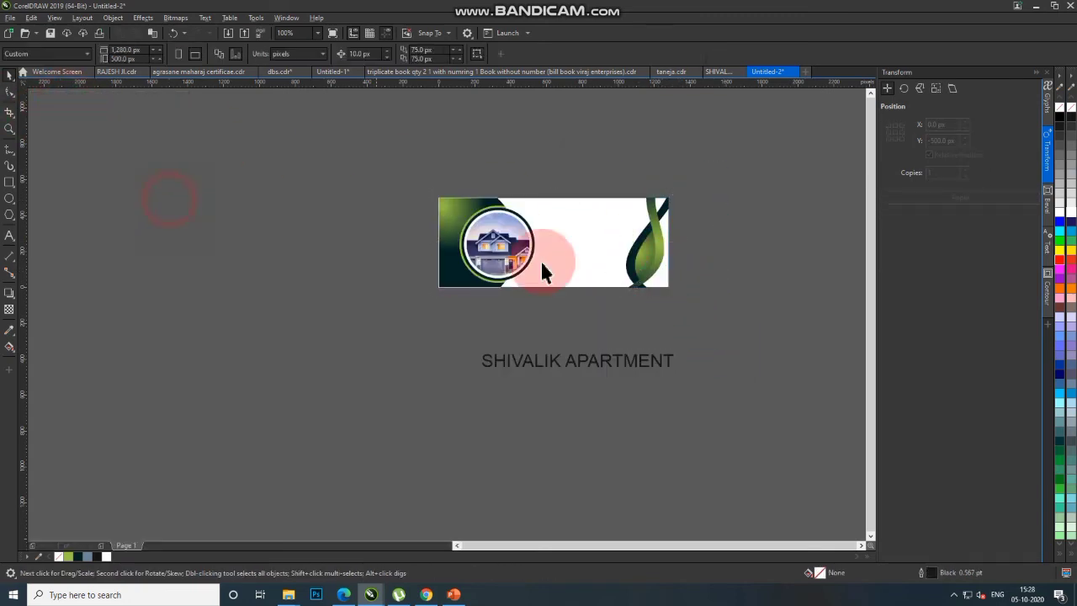
left_click(631, 370)
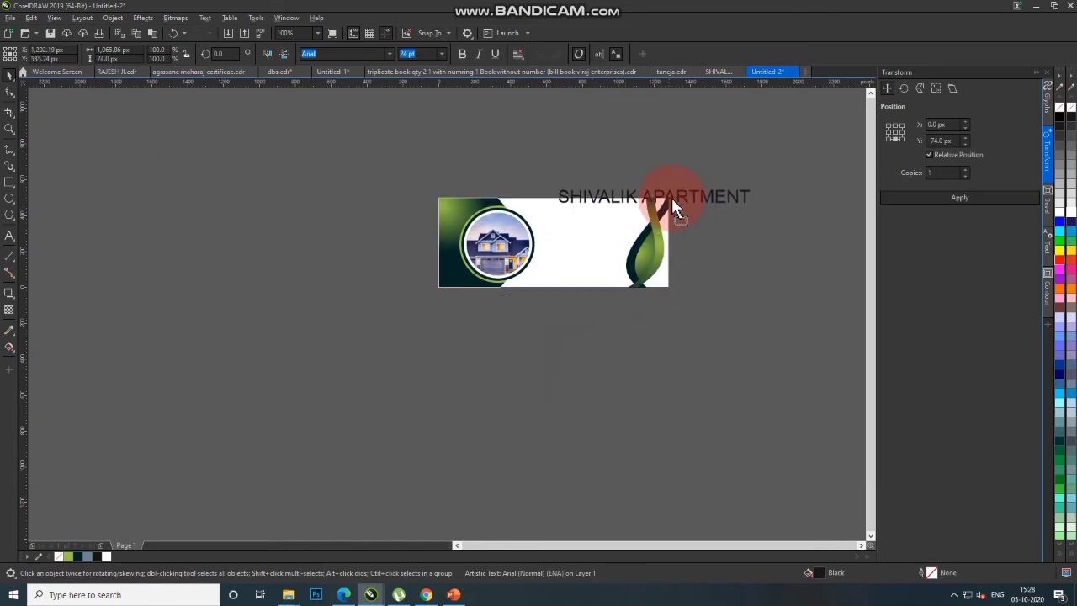
left_click_drag(594, 379, 644, 237)
left_click(462, 55)
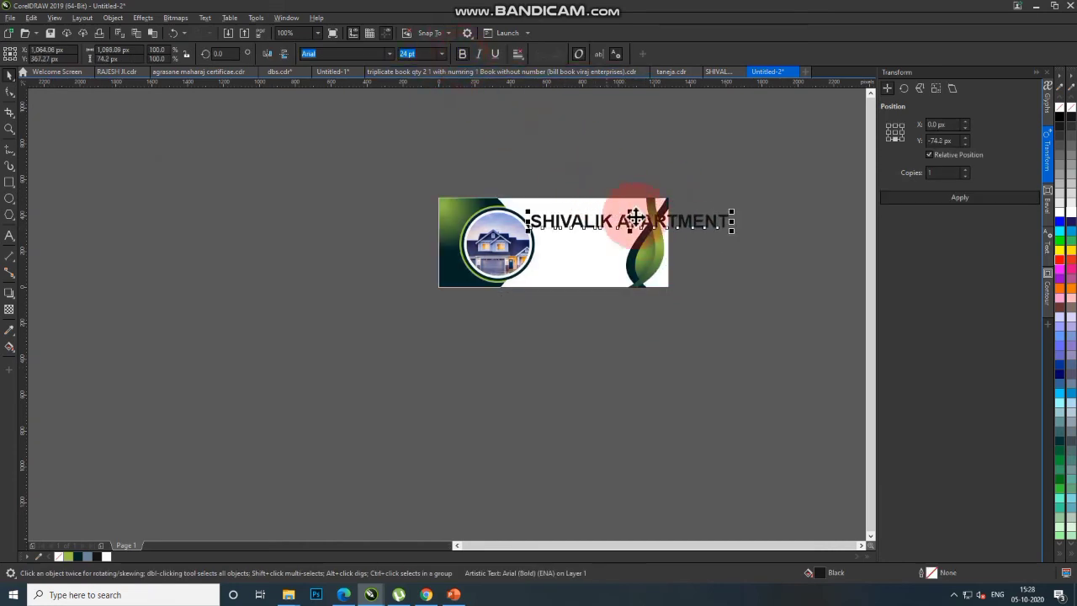
scroll(639, 227, "up", 1)
left_click(585, 225)
double_click(585, 225)
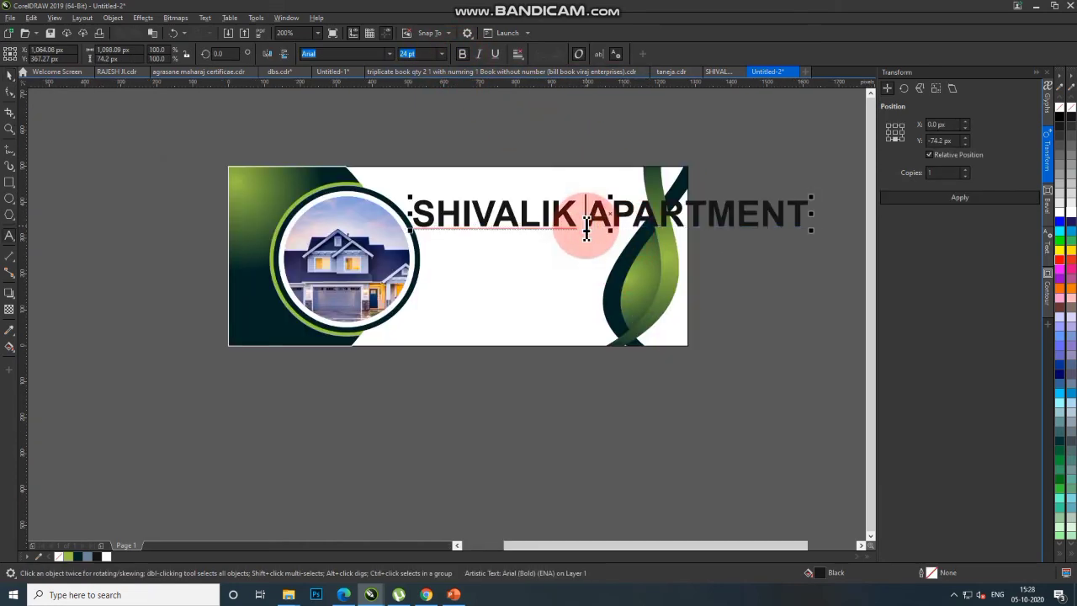
key("Return")
key("ctrl+a")
key("ctrl+e")
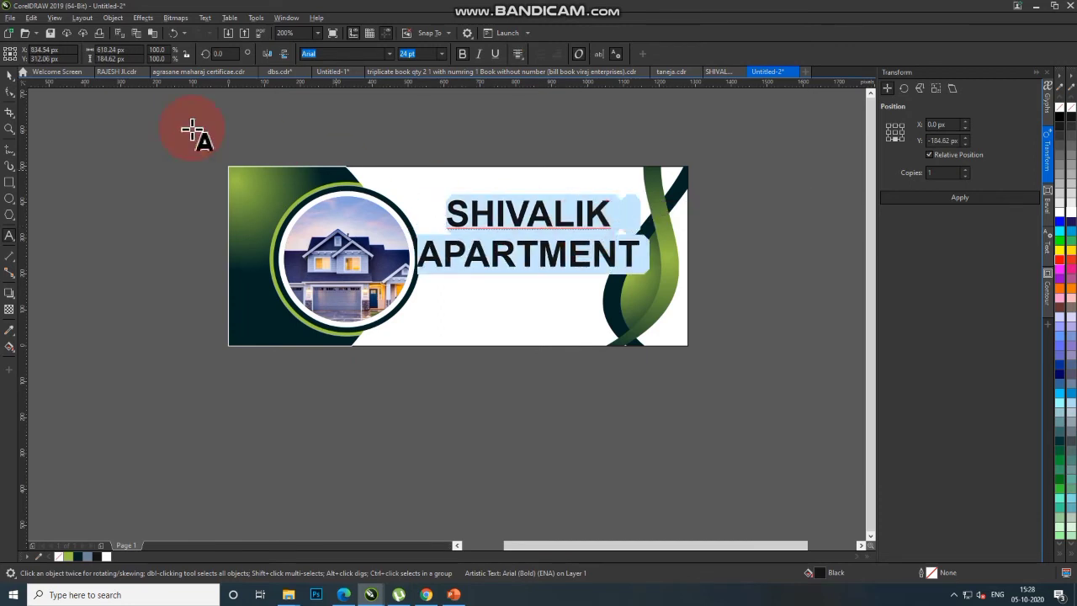
left_click(10, 75)
Position the title beside the photo circle and enlarge it to about 31 pt
left_click(637, 256)
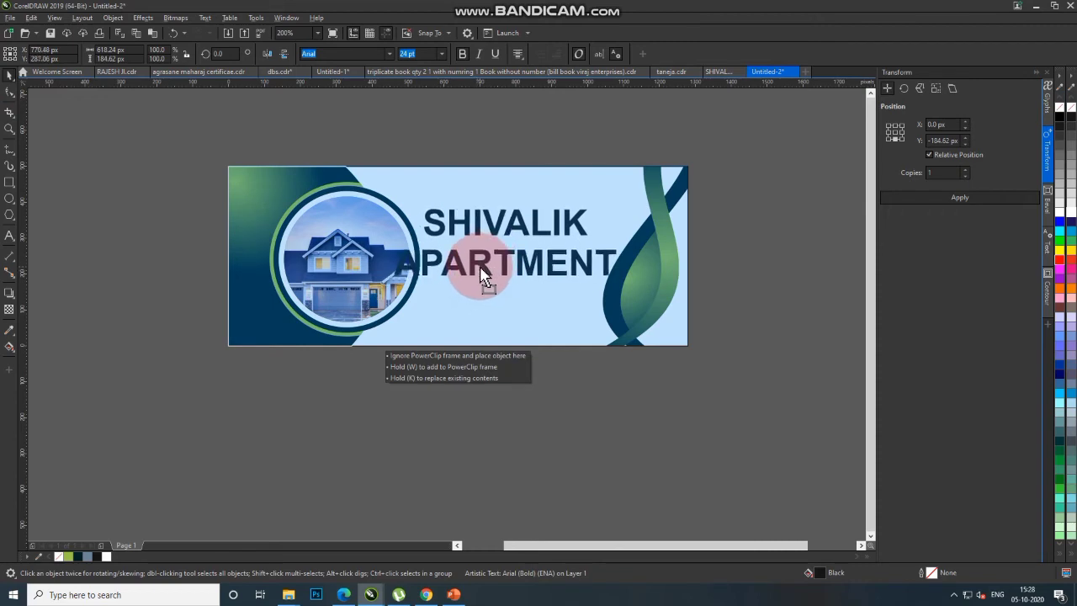
left_click_drag(503, 257, 478, 264)
left_click(523, 287)
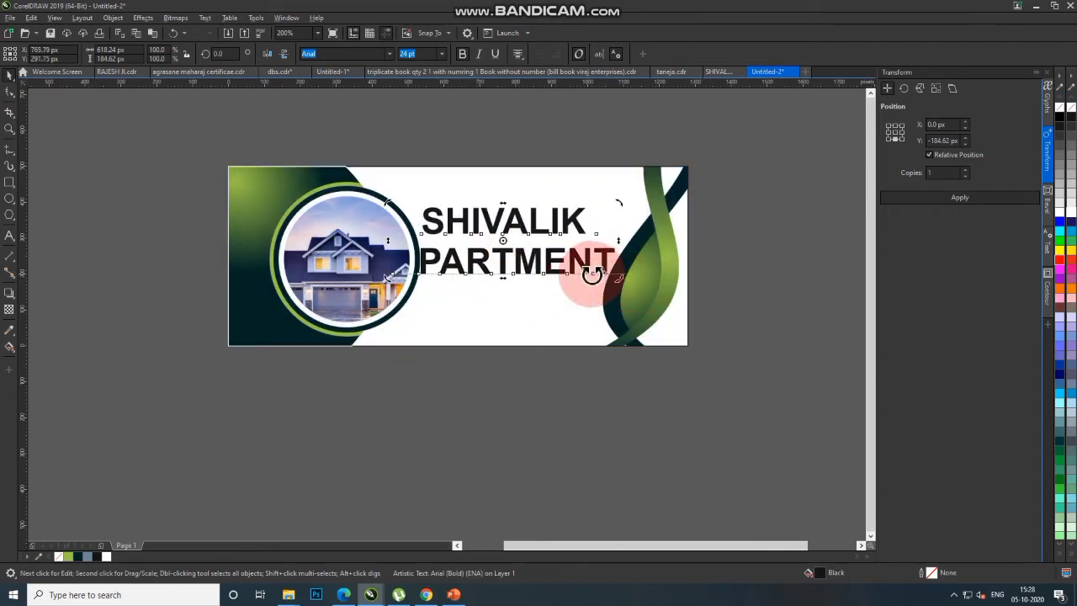
left_click_drag(620, 281, 631, 286)
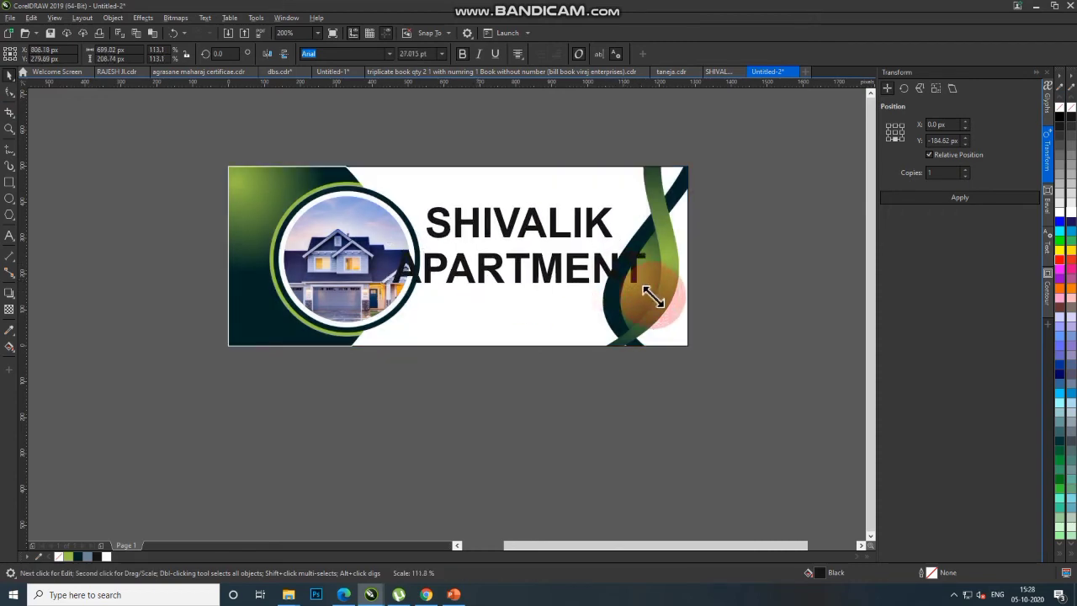
left_click_drag(528, 232, 511, 205)
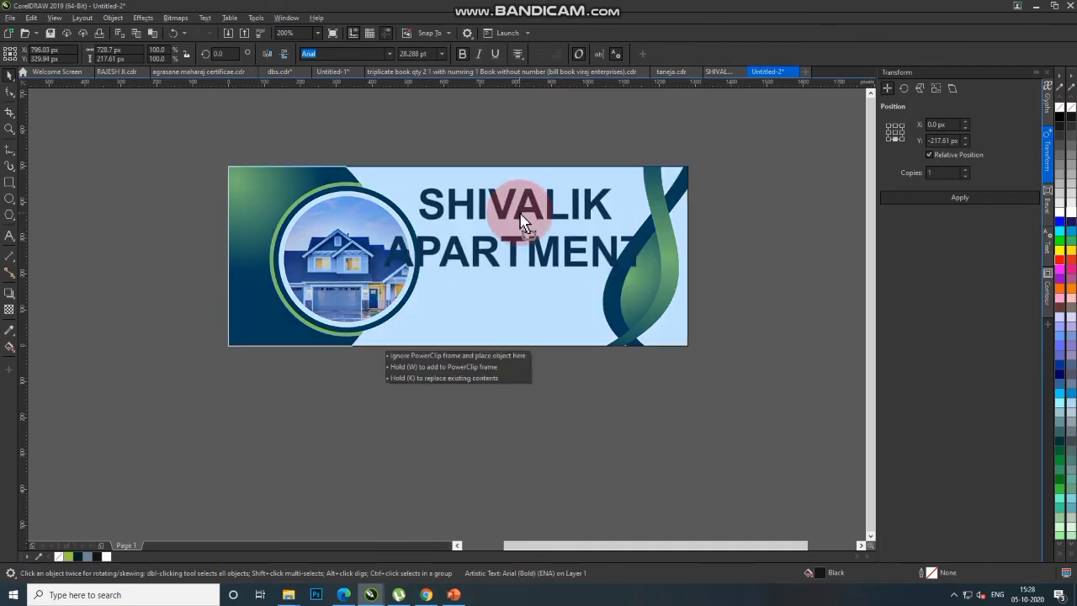
left_click_drag(639, 271, 665, 271)
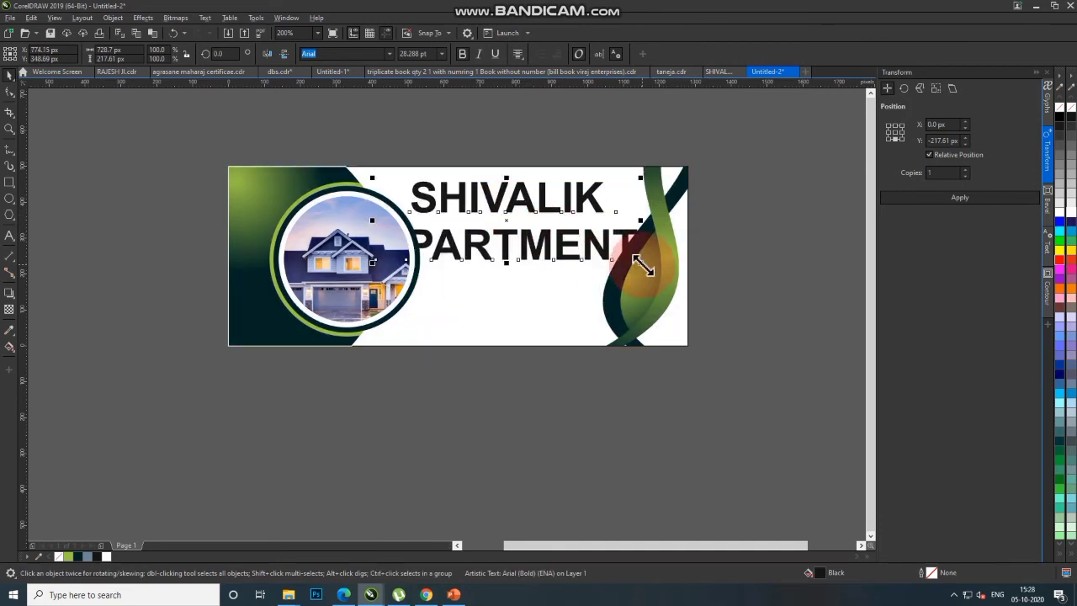
left_click_drag(477, 268, 495, 264)
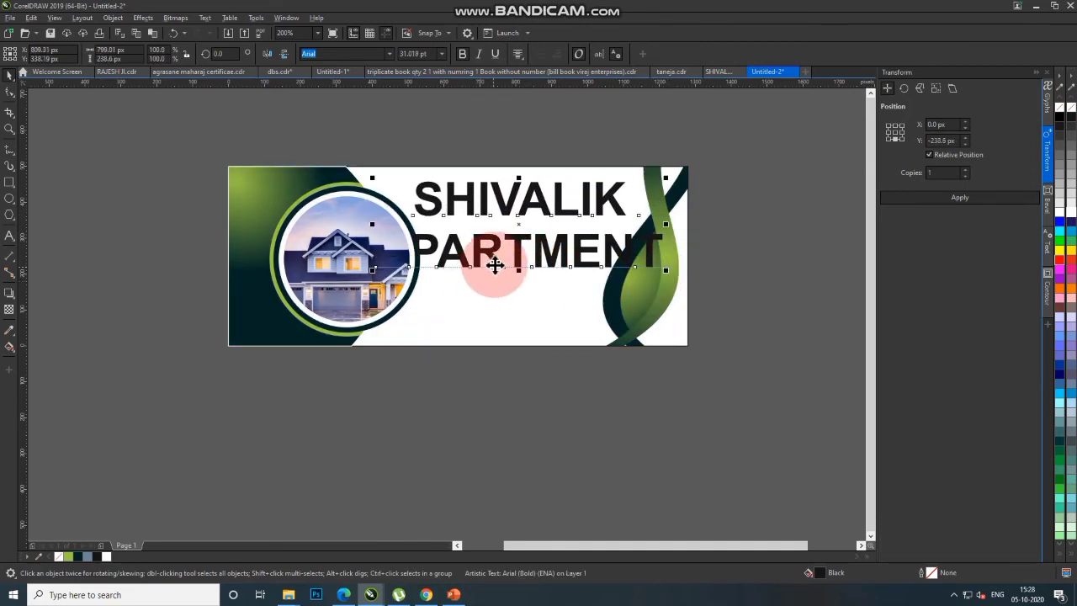
Break the title apart, shrinking APARTMENT to about 18 pt centred under SHIVALIK
left_click(111, 18)
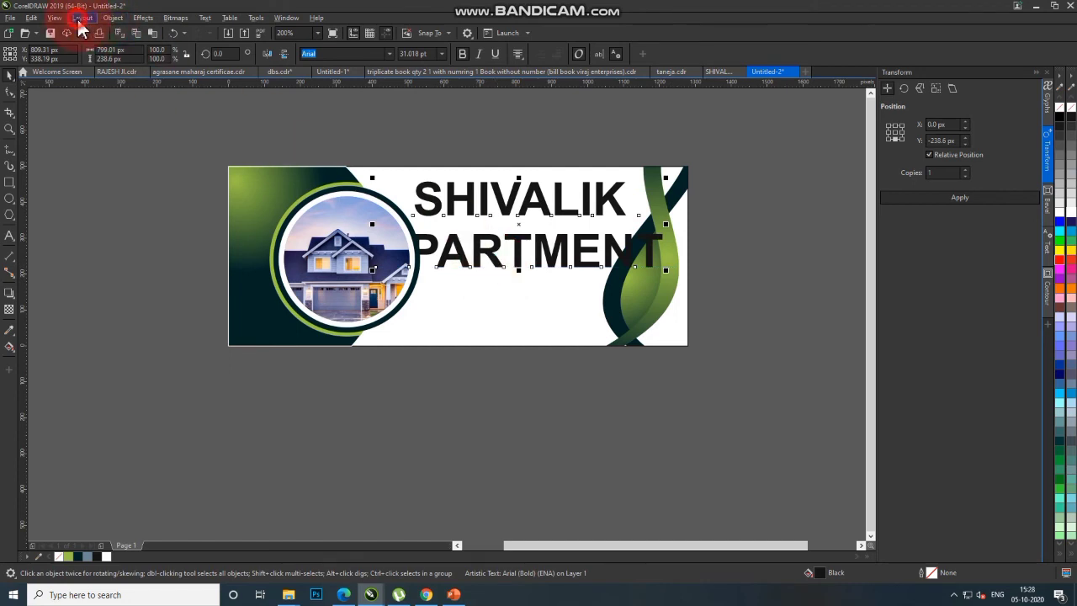
left_click(112, 18)
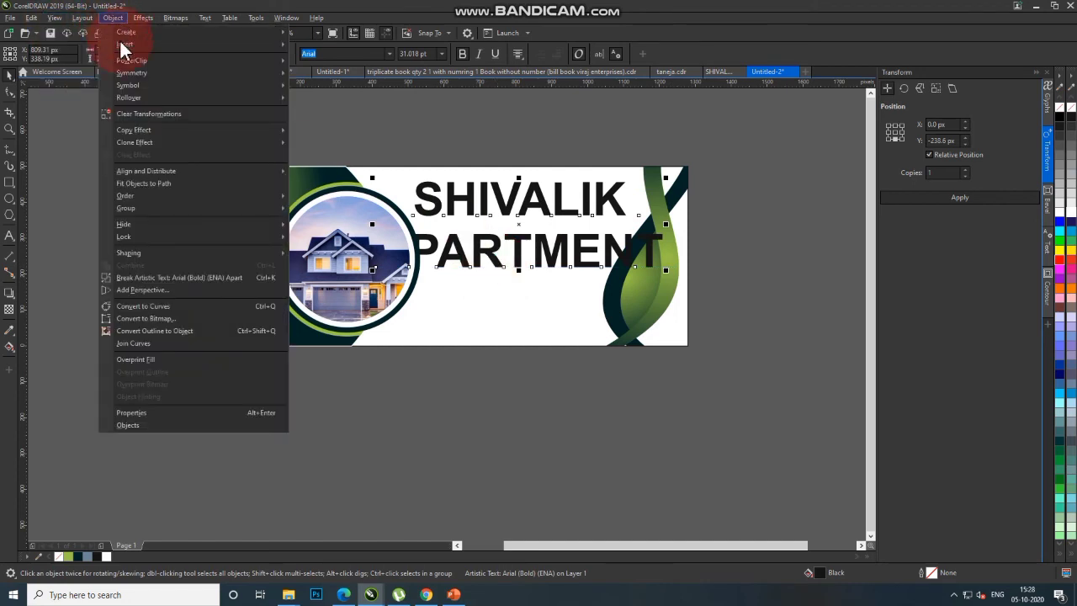
left_click(168, 280)
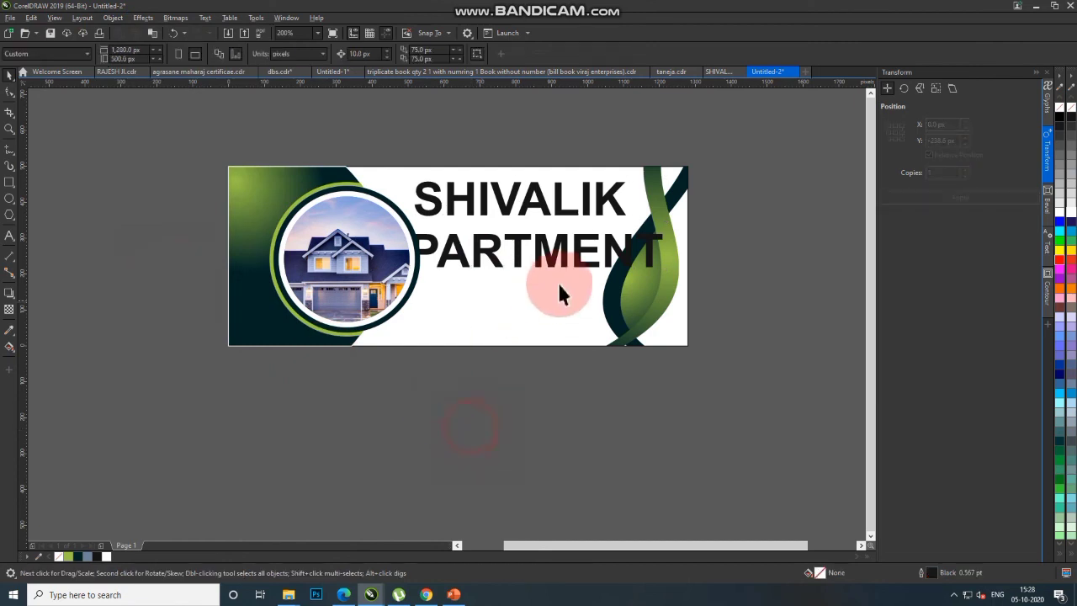
scroll(566, 267, "up", 2)
left_click_drag(758, 259, 642, 294)
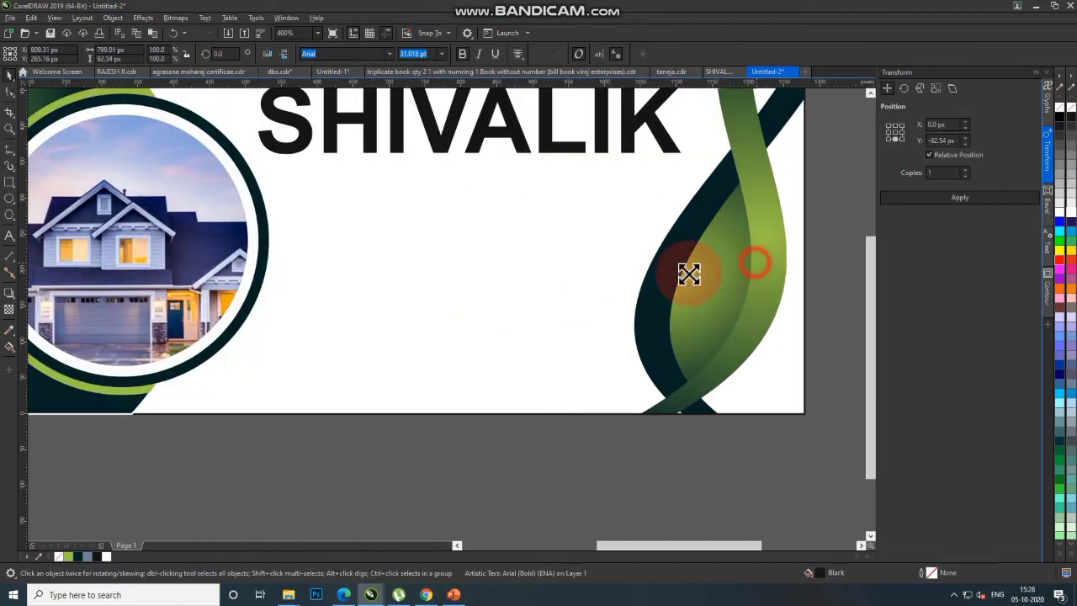
scroll(489, 240, "down", 2)
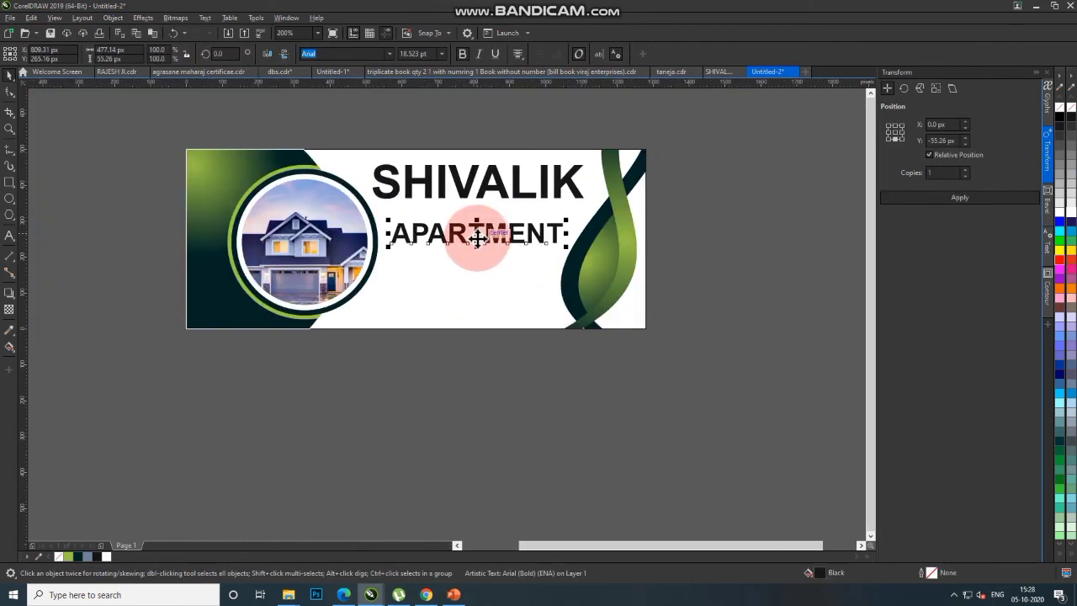
left_click_drag(477, 233, 477, 242)
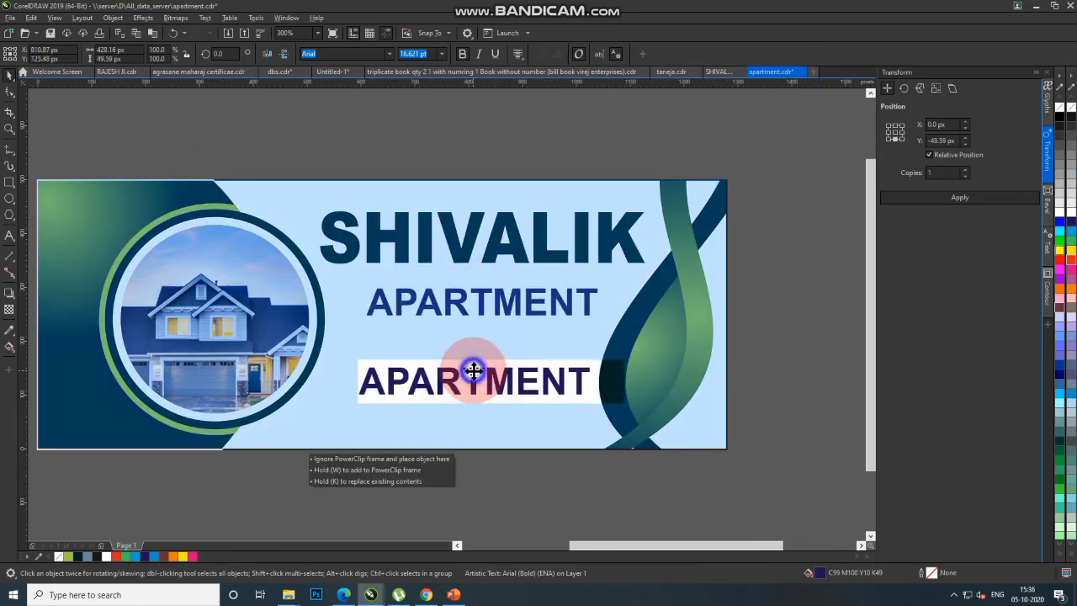
Replace the duplicate text with 'Live Together' and move it slightly left under the title
type("Live T")
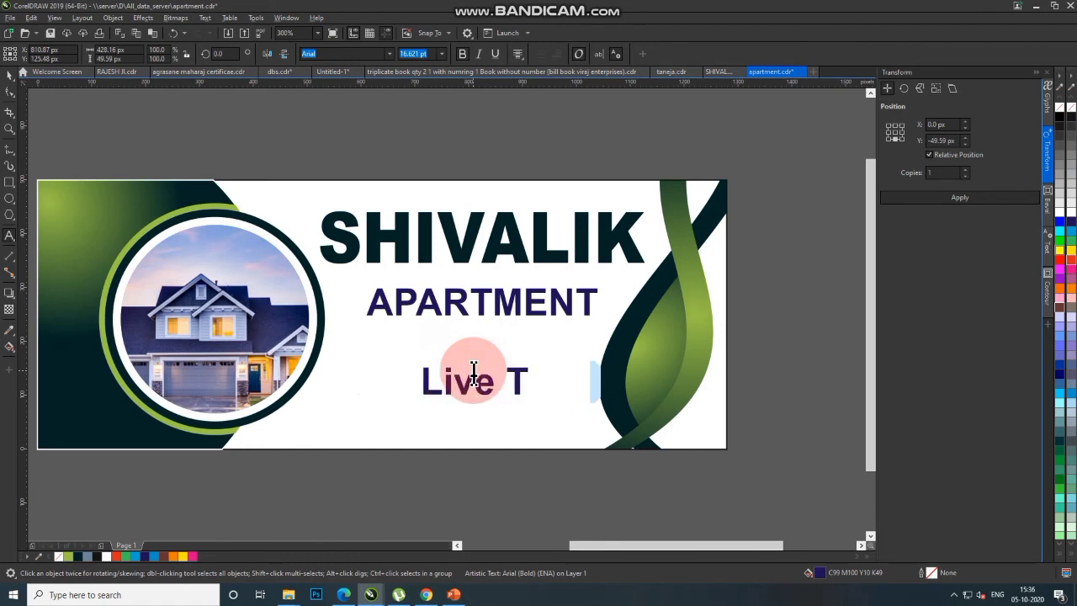
type("ogeth")
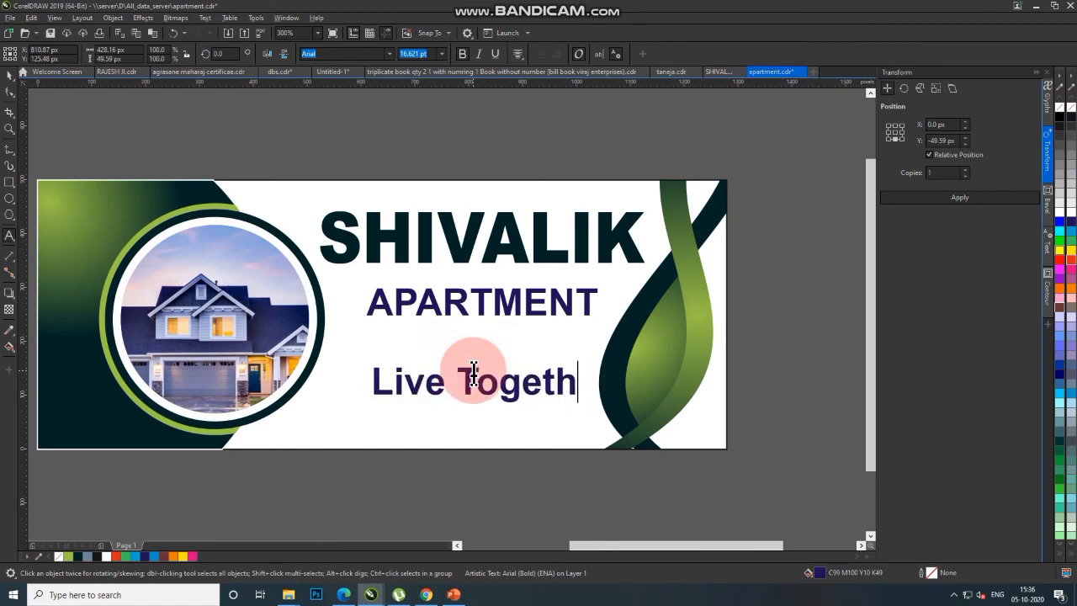
type("er")
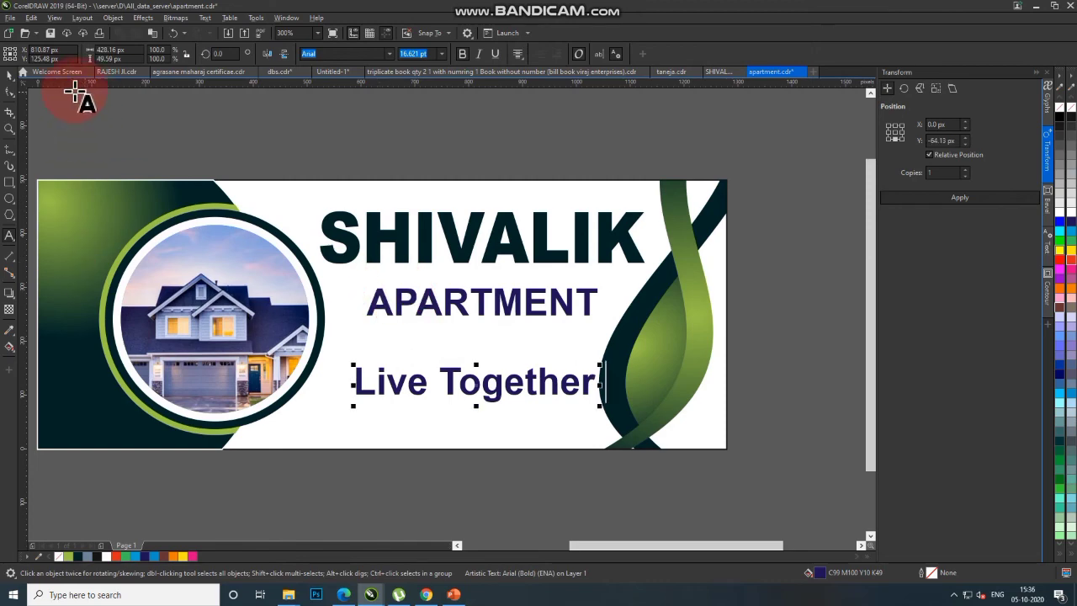
left_click(469, 360)
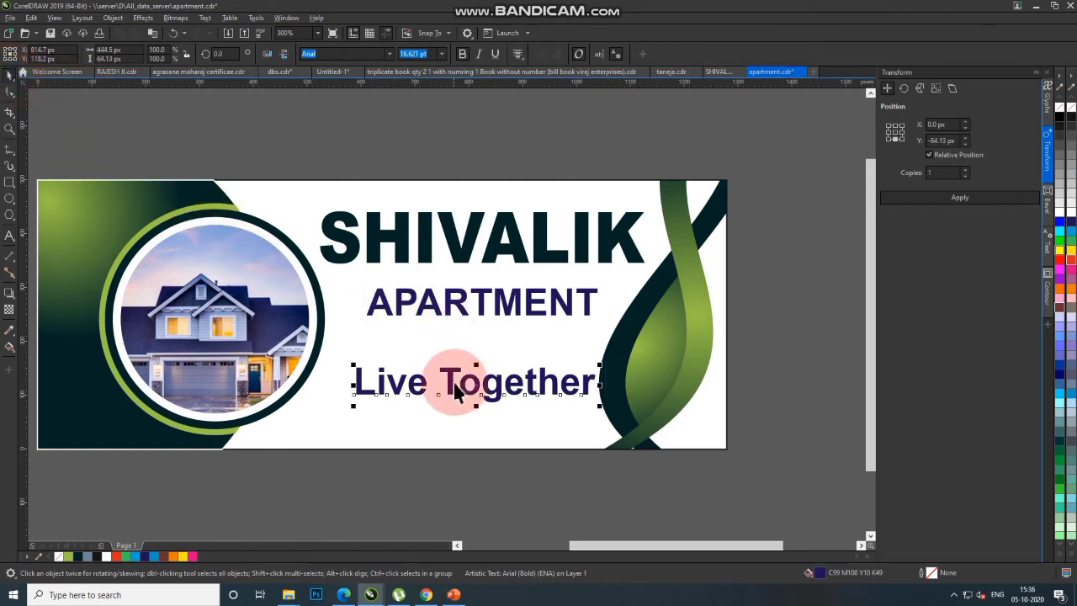
left_click_drag(488, 386, 469, 385)
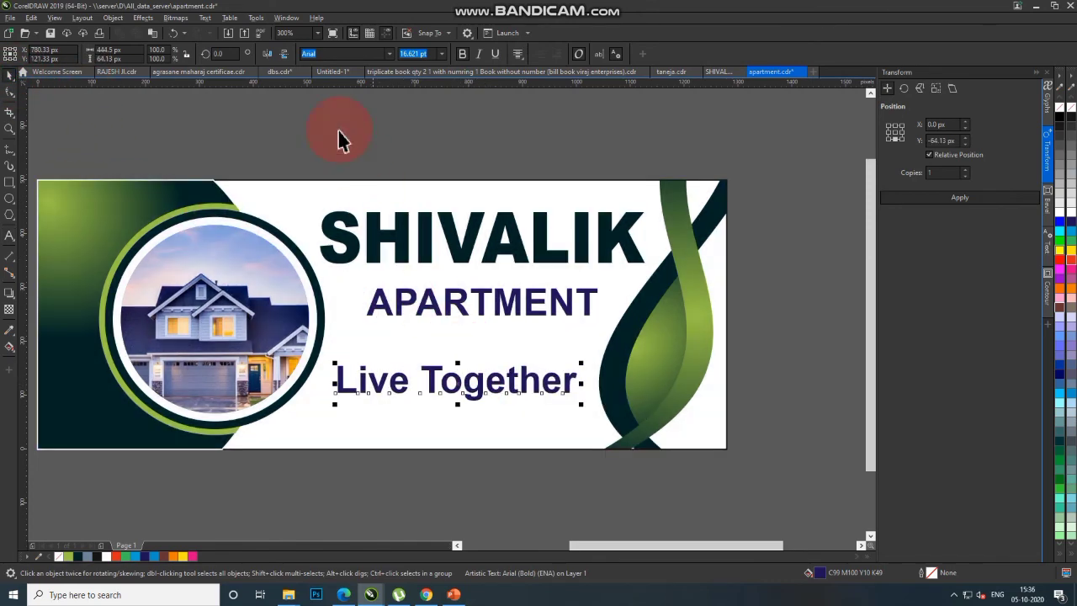
left_click(390, 53)
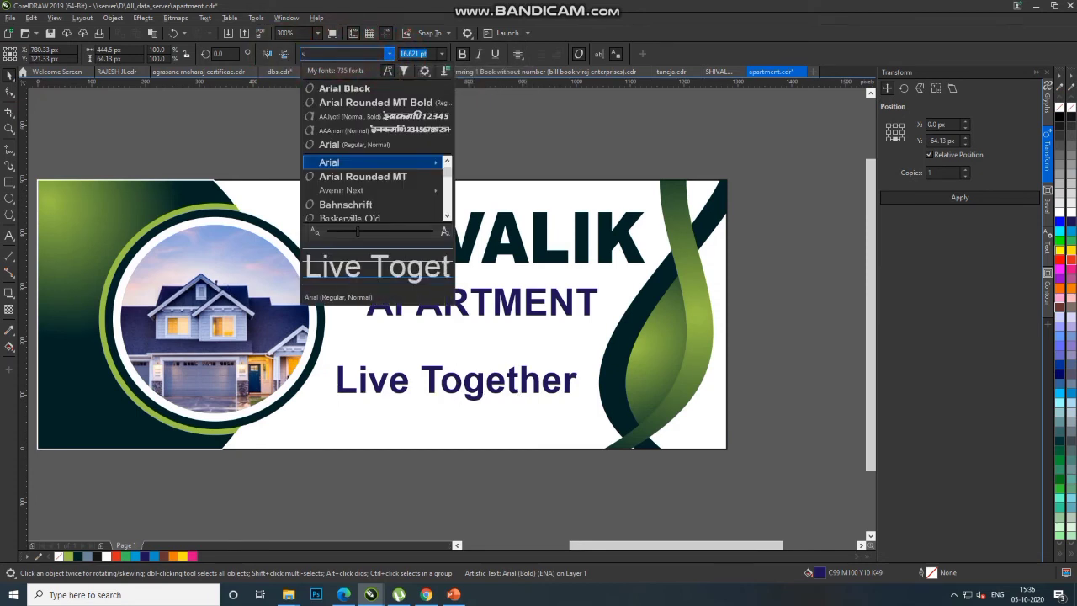
Try the Script MT Bold font on the Live Together tagline
type("s")
scroll(354, 206, "down", 3)
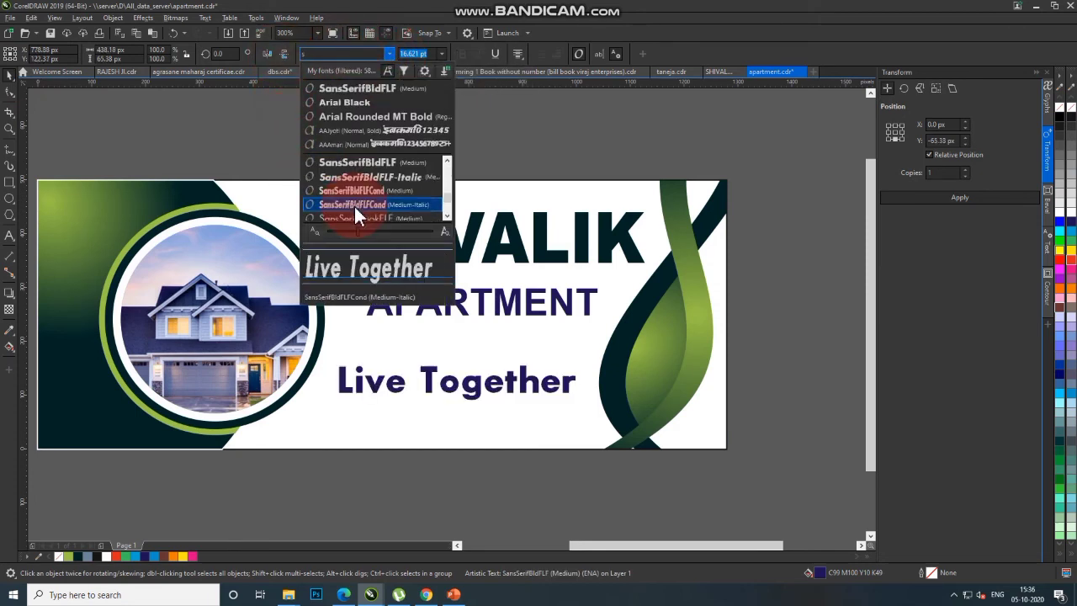
scroll(354, 207, "down", 1)
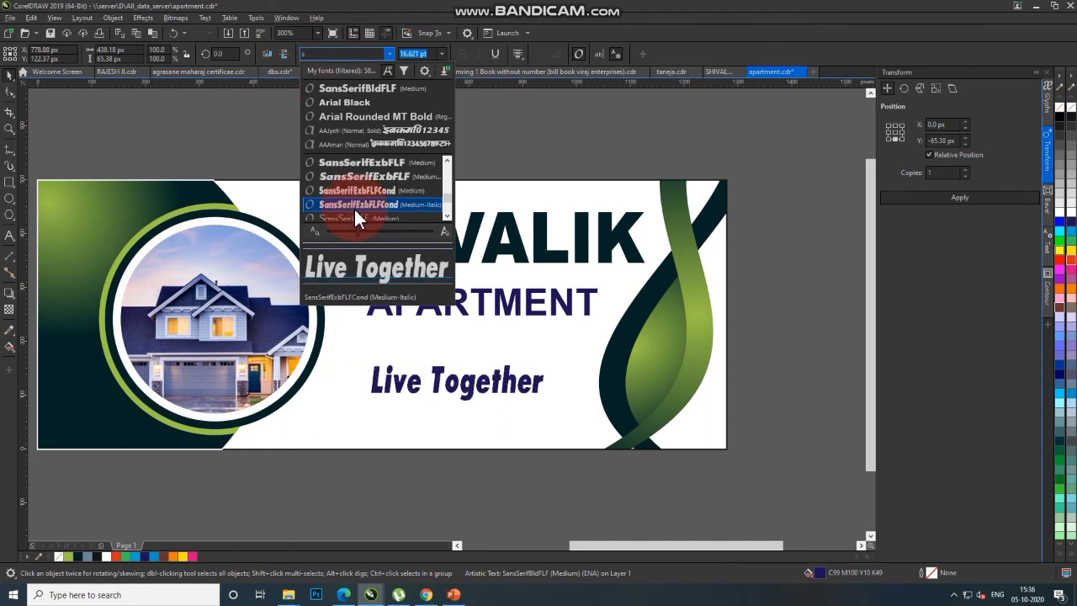
scroll(354, 207, "down", 1)
scroll(353, 207, "down", 1)
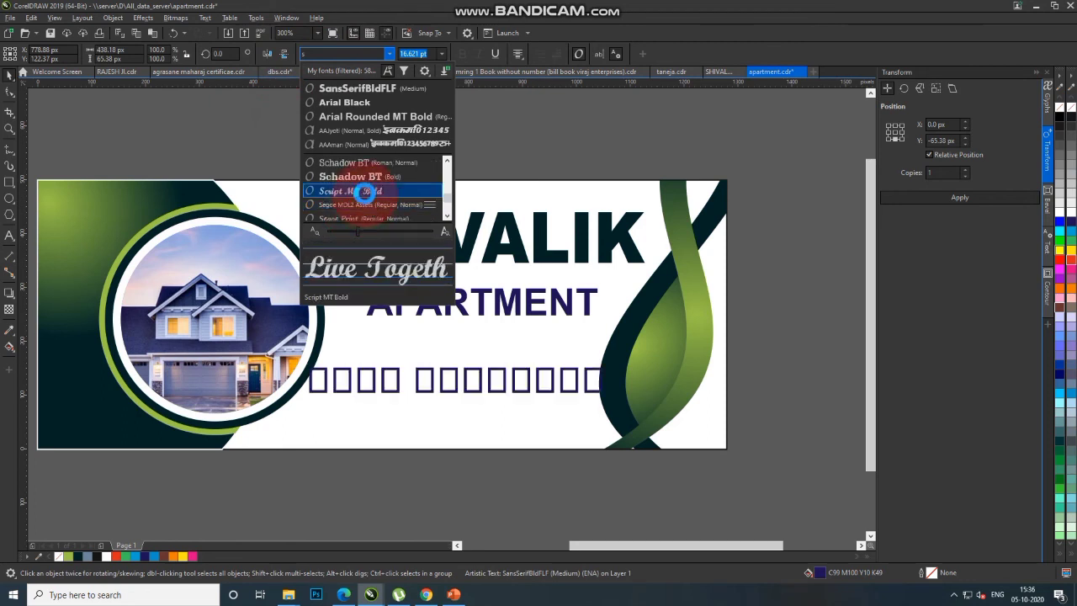
left_click(362, 192)
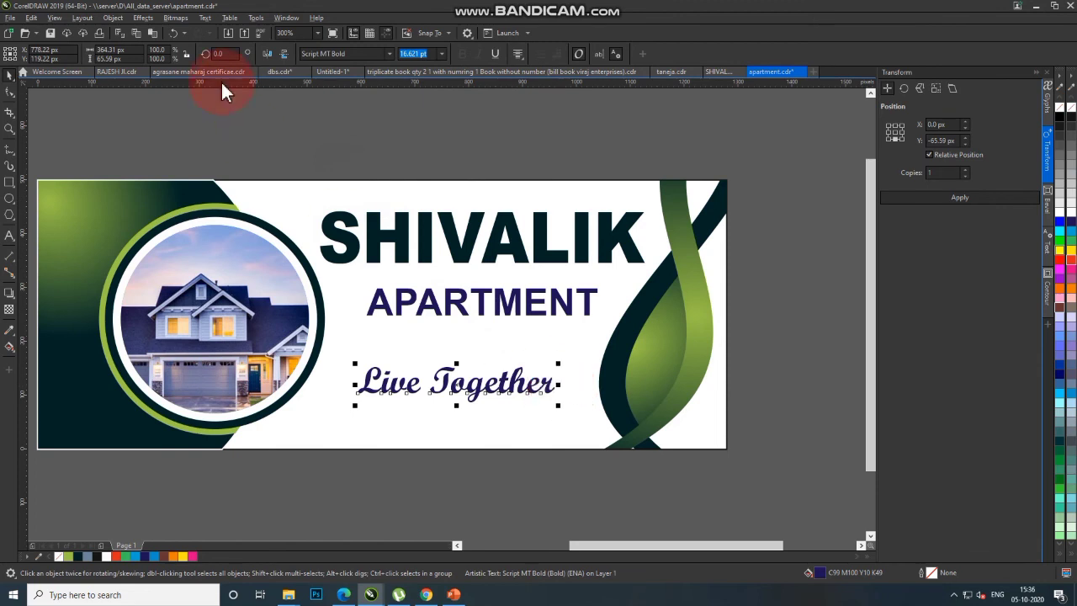
Try the Bradley Hand ITC font on the tagline instead
left_click(308, 54)
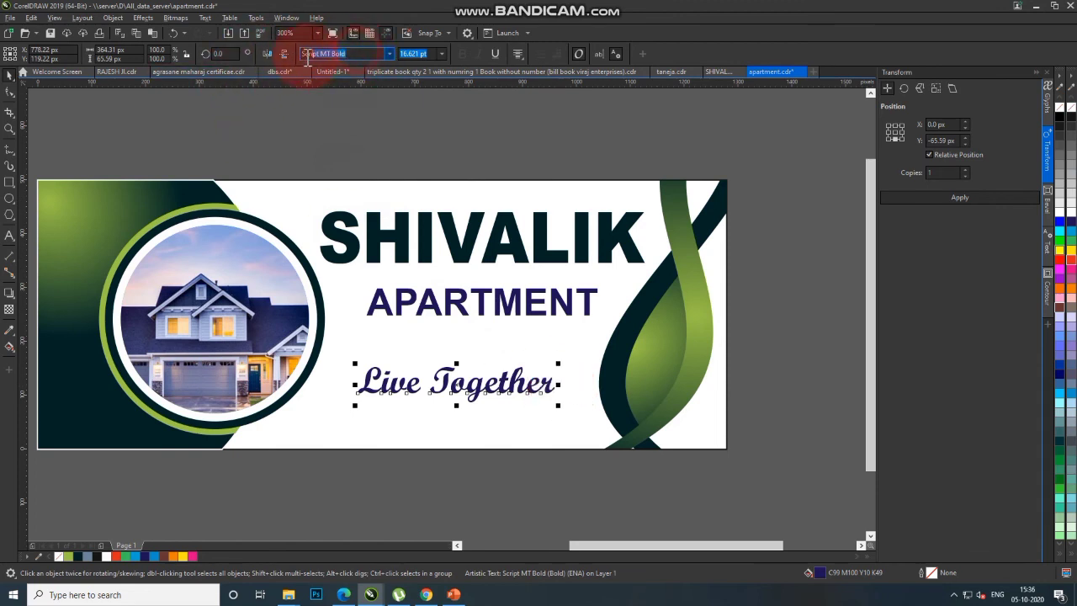
type("AAman")
left_click(390, 54)
type("A")
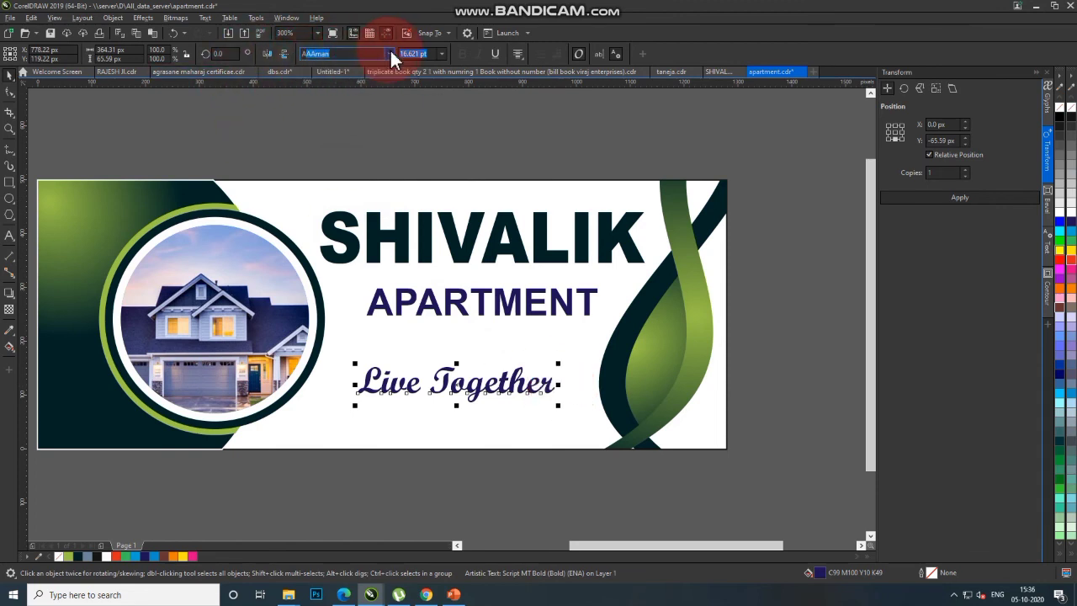
type("a")
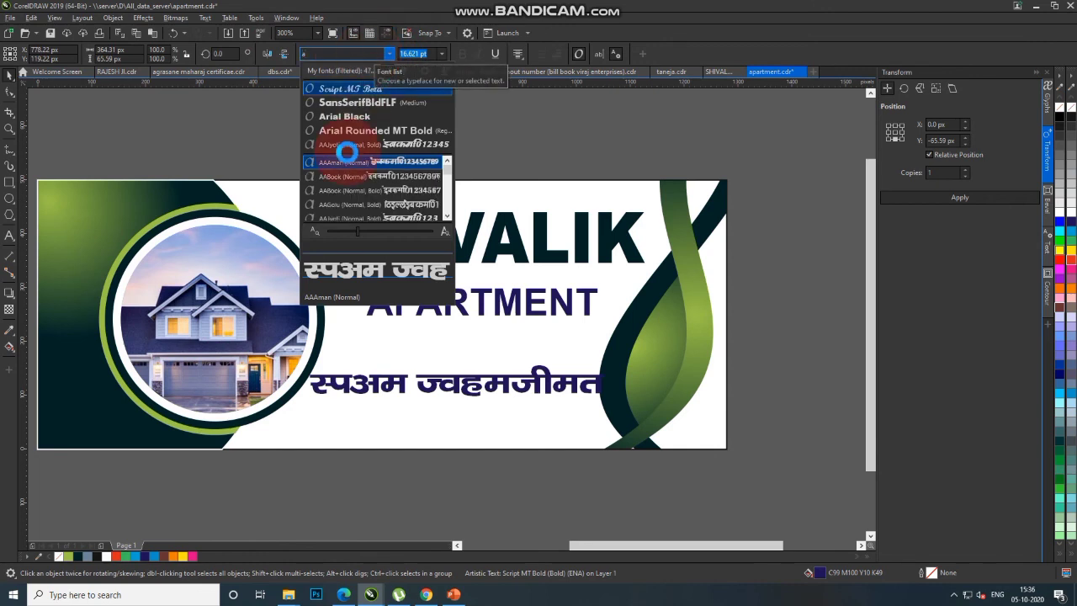
scroll(451, 174, "down", 5)
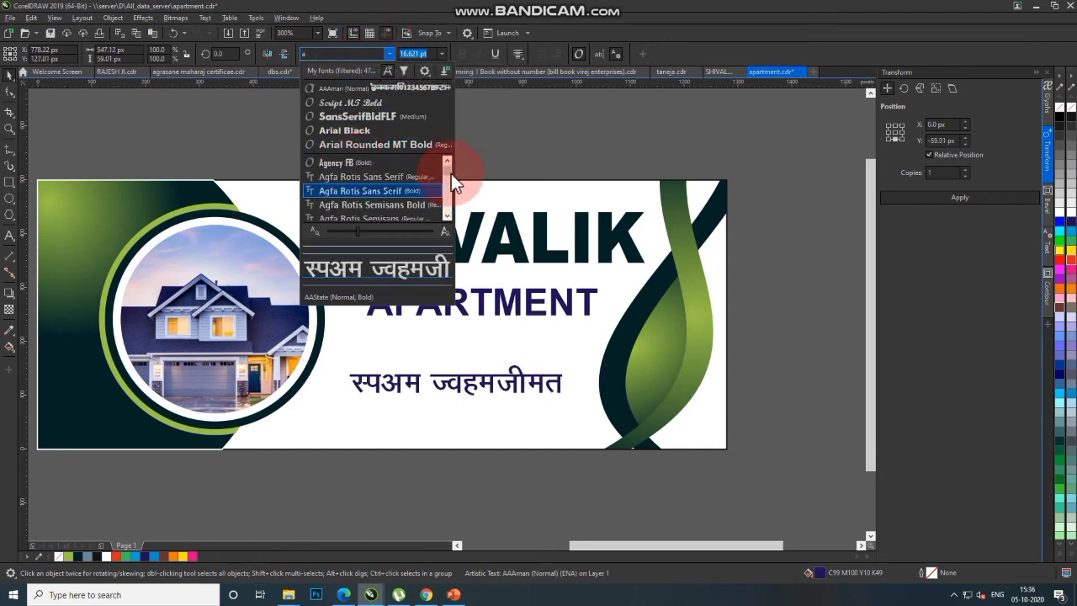
scroll(352, 203, "down", 3)
scroll(352, 203, "down", 3)
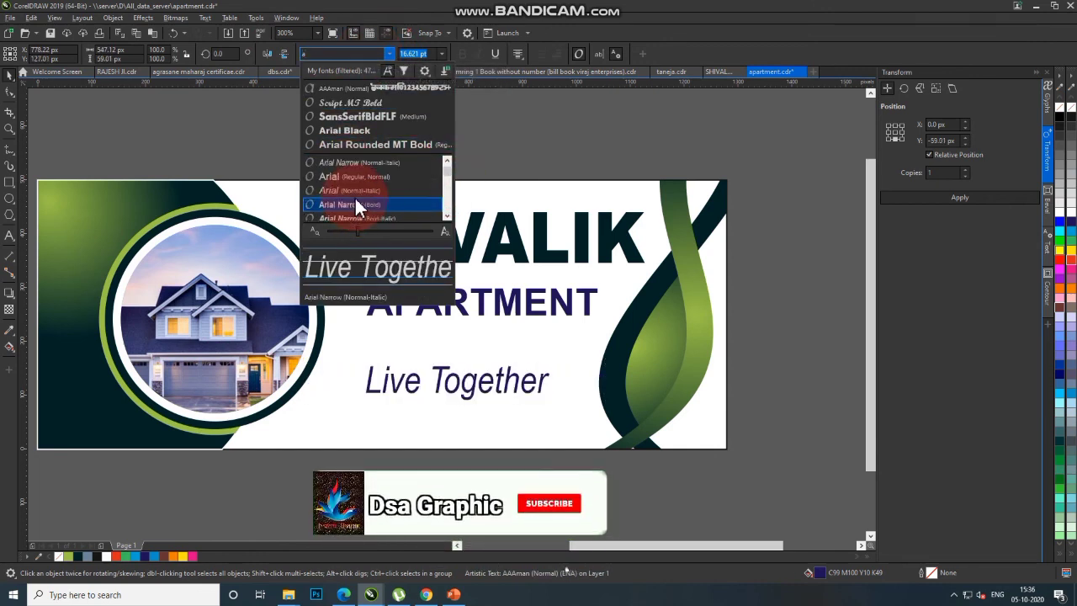
scroll(355, 203, "down", 3)
scroll(355, 204, "down", 2)
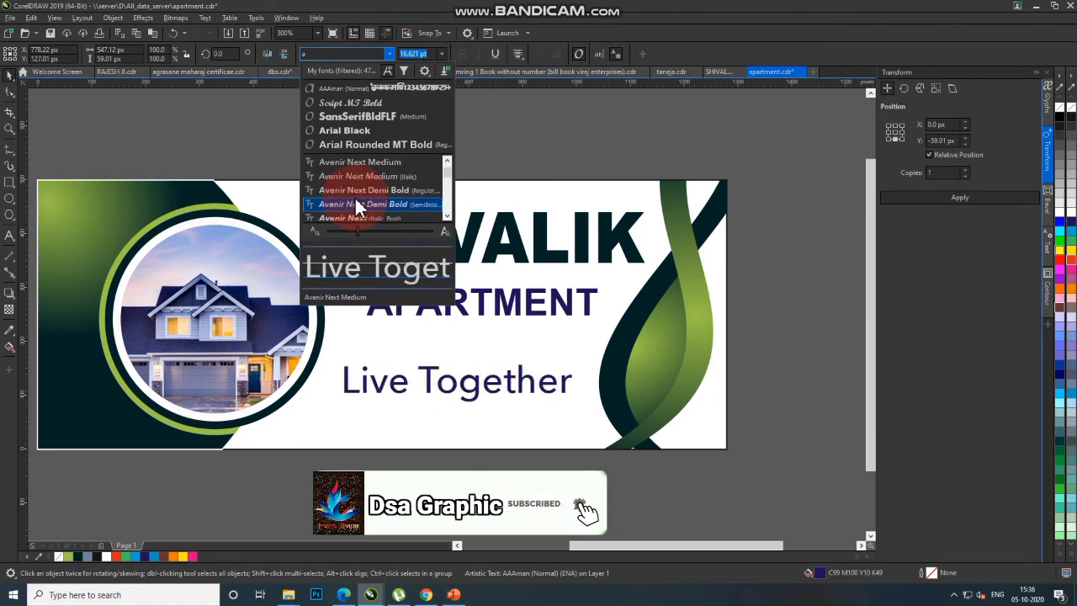
scroll(355, 203, "down", 2)
scroll(356, 204, "down", 2)
scroll(356, 204, "down", 3)
scroll(356, 204, "down", 2)
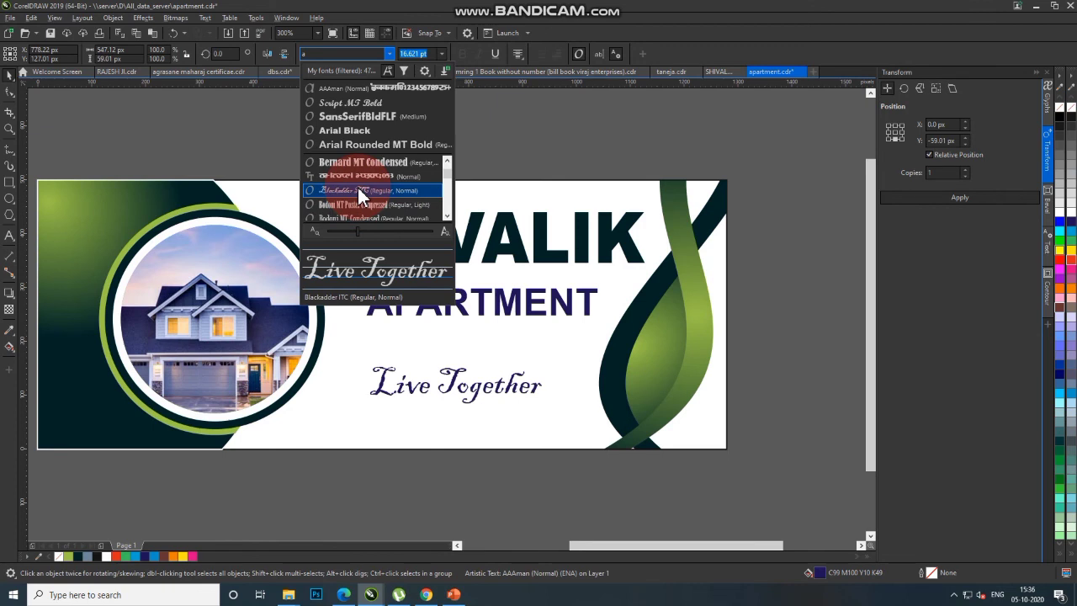
scroll(357, 191, "down", 2)
scroll(356, 190, "down", 2)
scroll(356, 191, "down", 2)
scroll(357, 190, "down", 2)
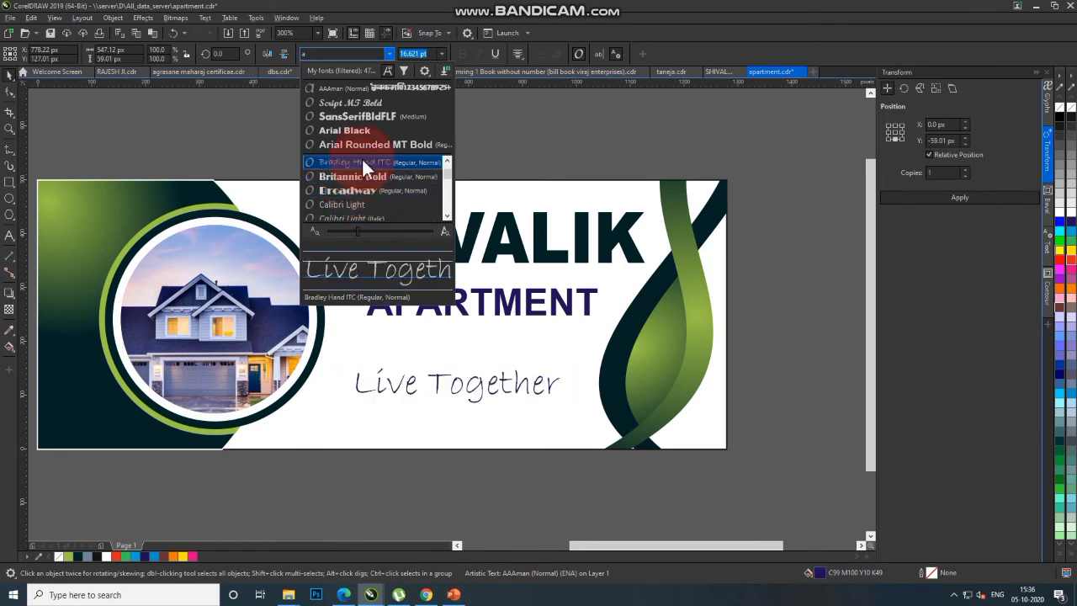
left_click(364, 162)
Reselect the tagline and apply the Chiller font
left_click(493, 400)
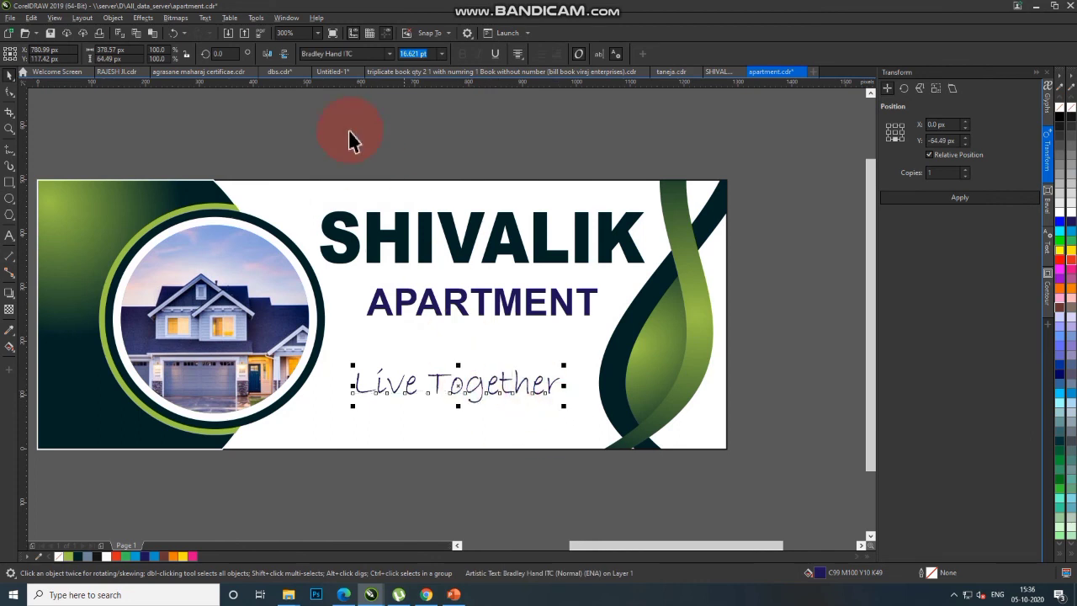
left_click(388, 54)
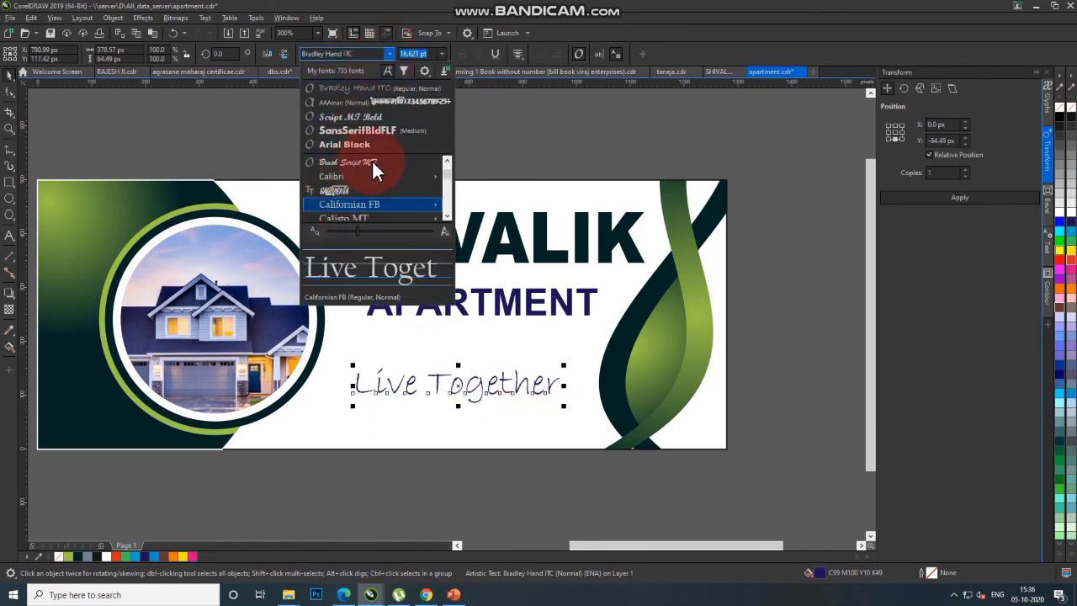
scroll(361, 181, "down", 1)
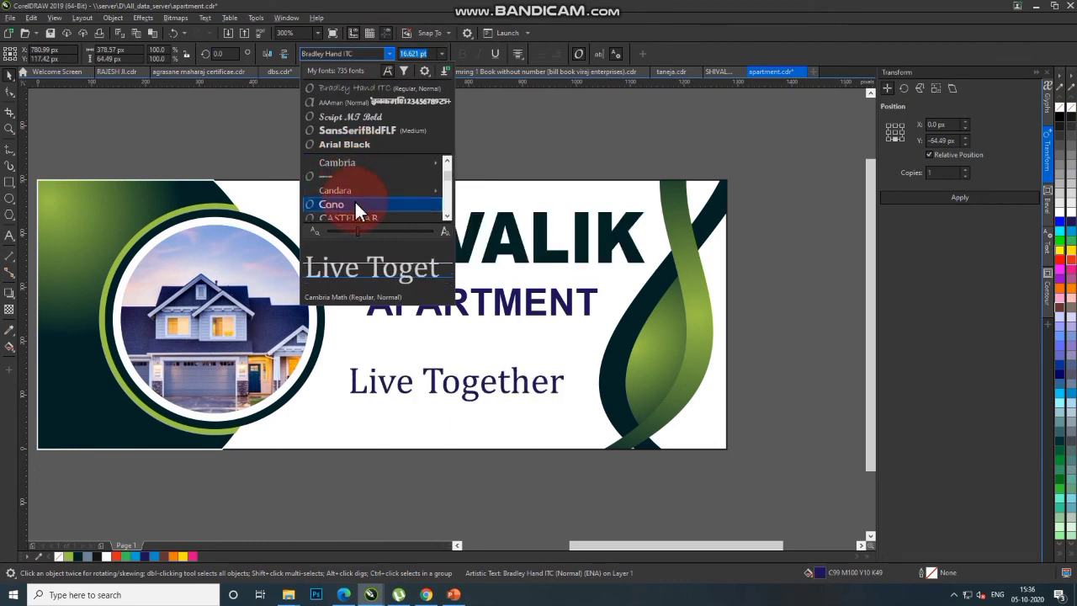
scroll(354, 199, "down", 1)
scroll(355, 200, "down", 1)
scroll(356, 200, "down", 1)
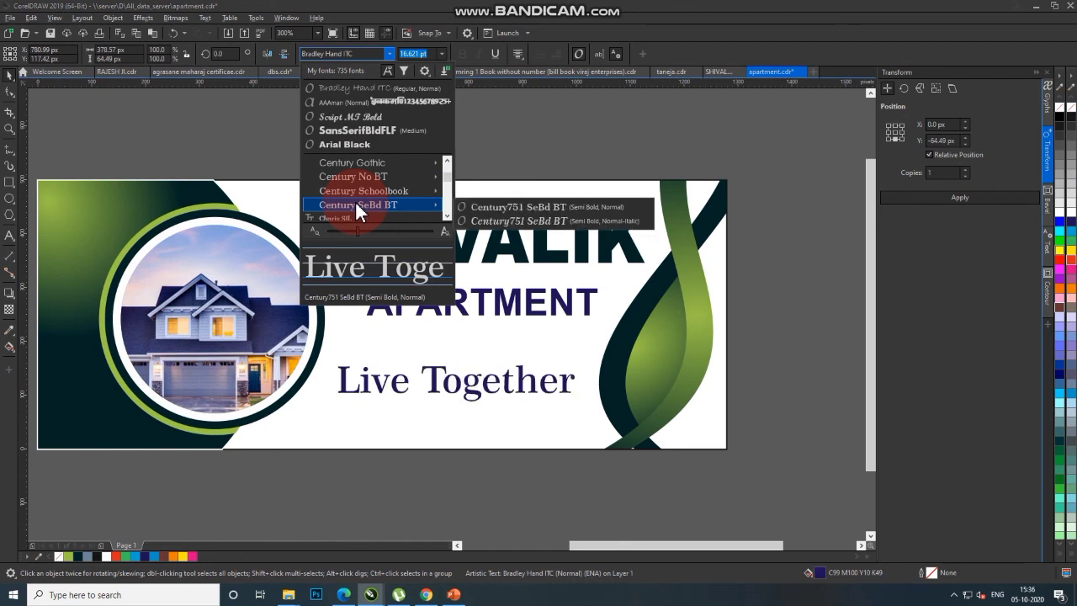
scroll(355, 200, "down", 1)
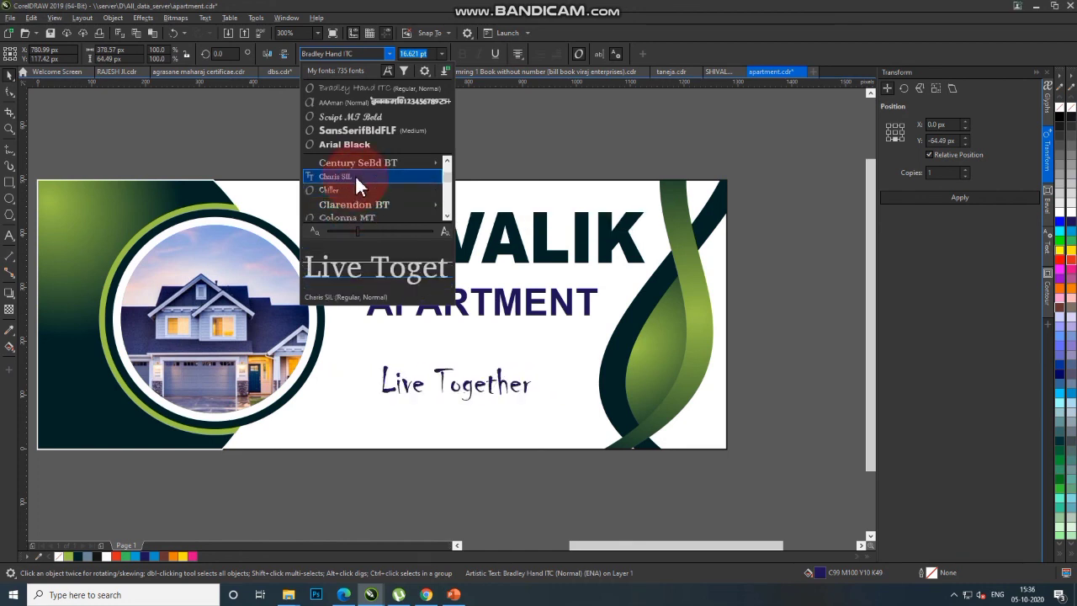
scroll(356, 187, "down", 1)
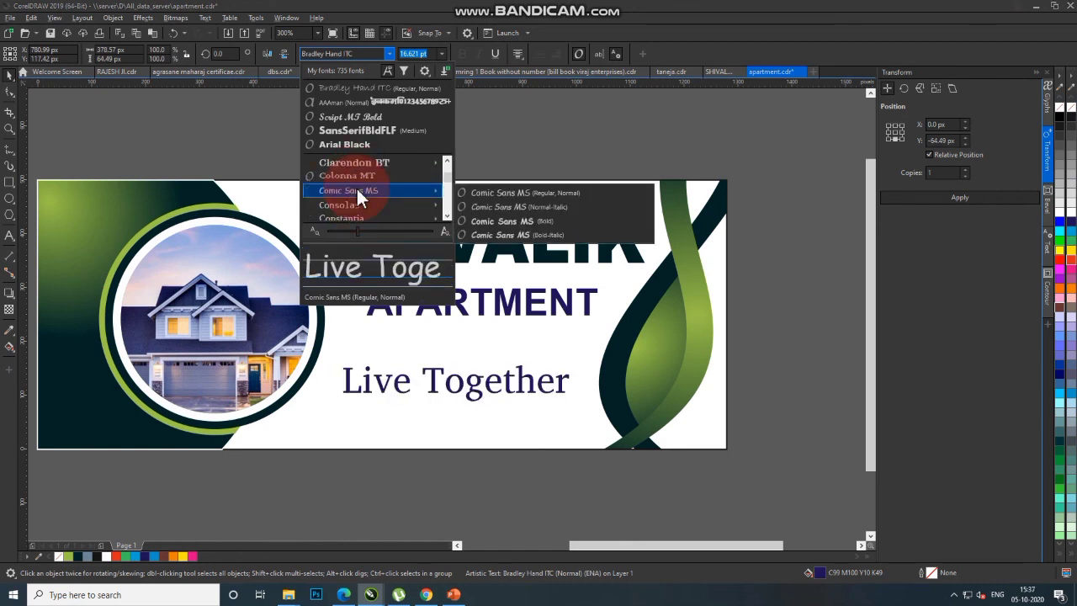
scroll(357, 189, "down", 1)
scroll(357, 188, "up", 1)
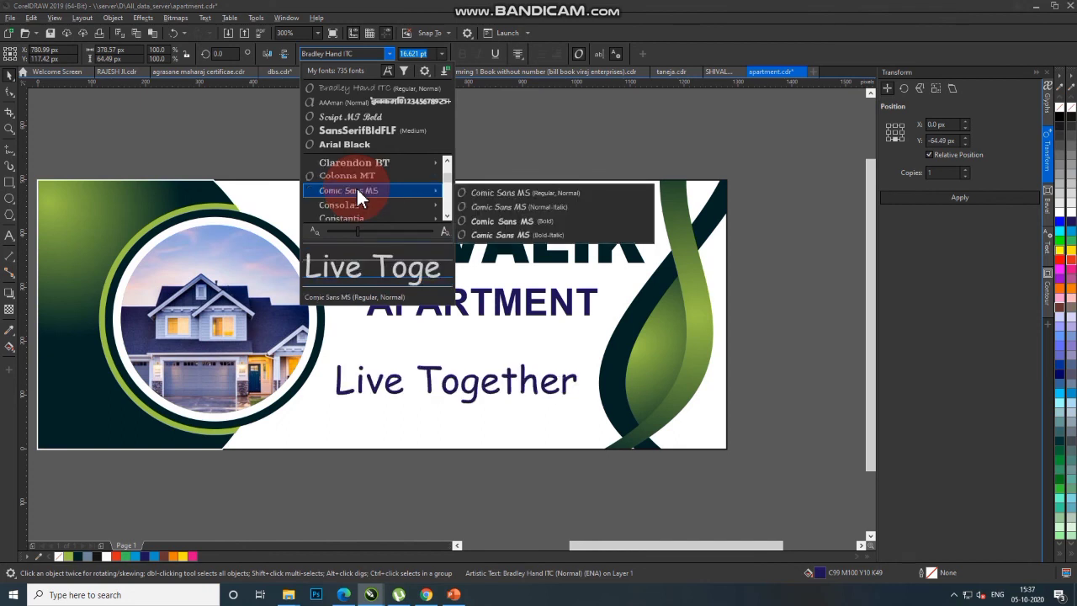
scroll(356, 186, "up", 1)
left_click(361, 192)
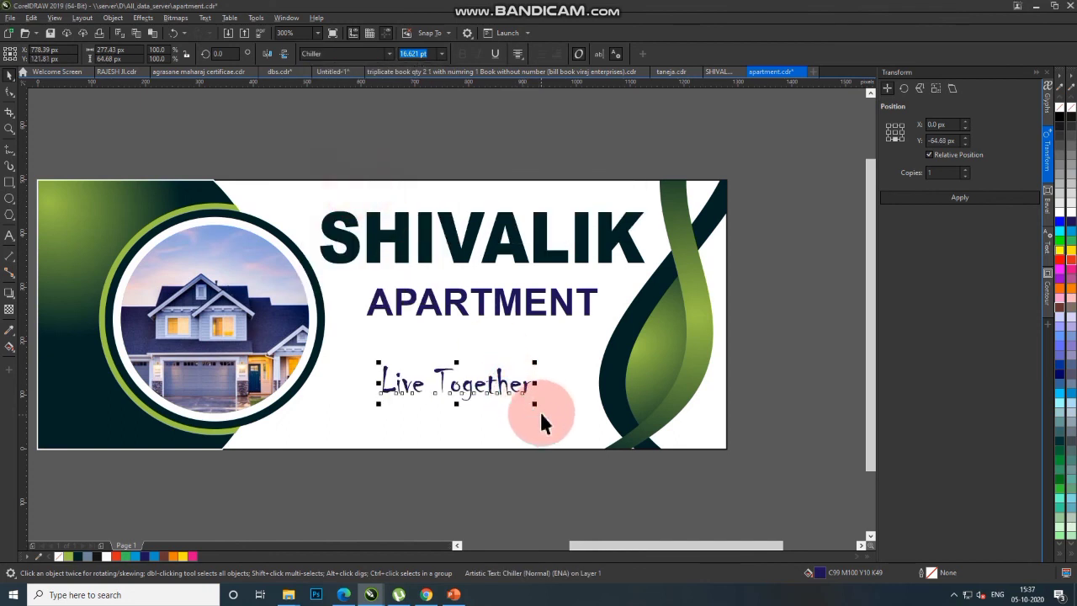
Enlarge the tagline to about 22 pt and shift it down-left, undoing a trial sideways slant
left_click_drag(536, 406, 548, 419)
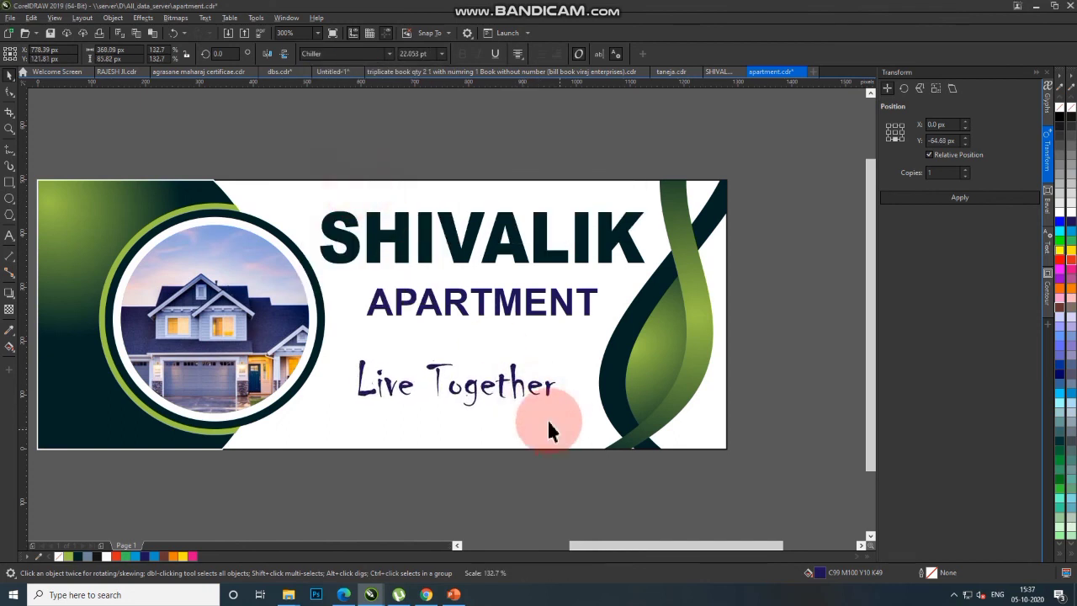
left_click(456, 385)
left_click_drag(458, 411, 477, 420)
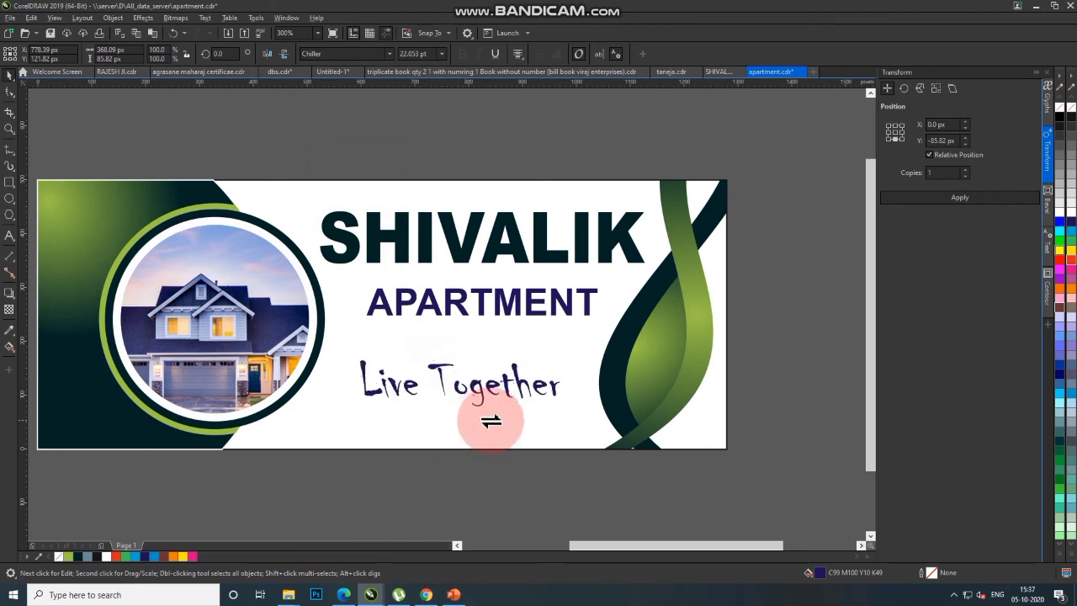
key("ctrl+z")
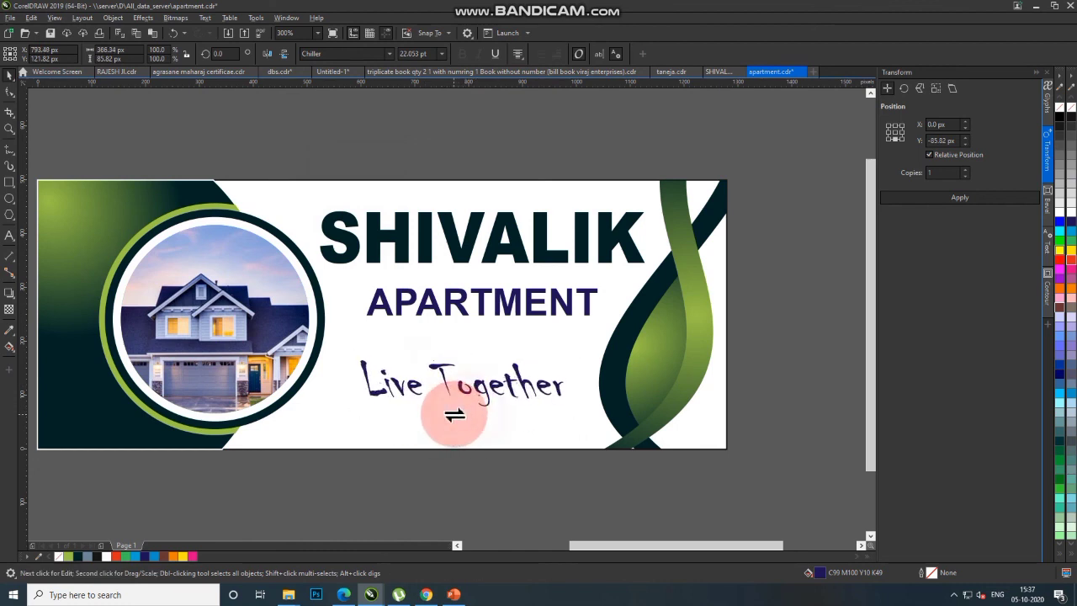
mouse_move(396, 385)
left_mouse_down()
mouse_move(364, 421)
mouse_move(402, 425)
left_mouse_up()
Tilt the tagline about 13° rising rightward, recentre it under APARTMENT and shrink it slightly
left_click(395, 415)
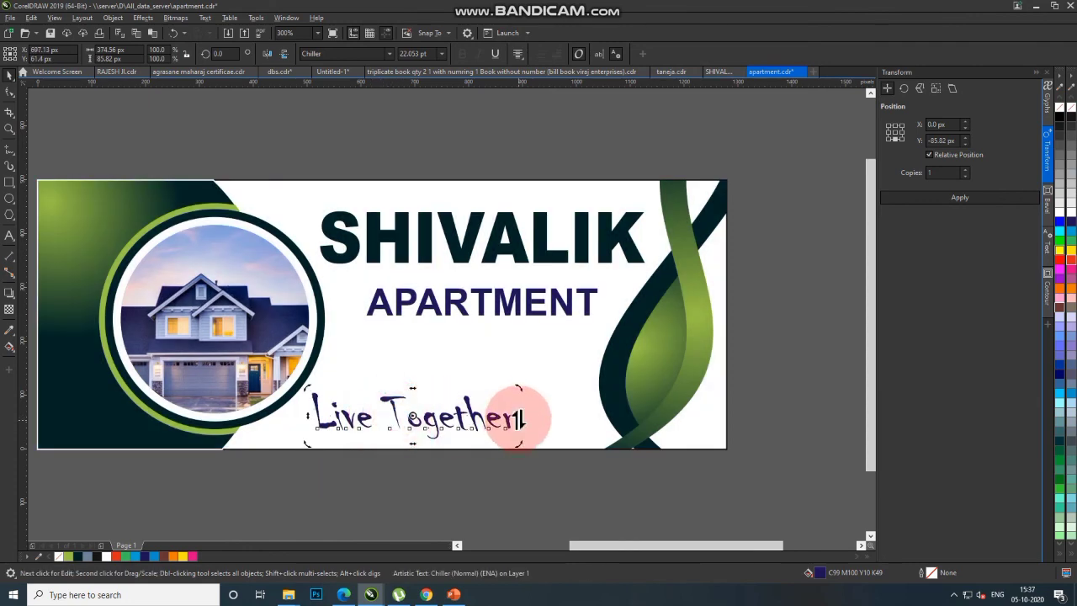
left_click_drag(517, 413, 502, 368)
mouse_move(474, 404)
left_mouse_down()
mouse_move(438, 400)
mouse_move(480, 404)
left_mouse_up()
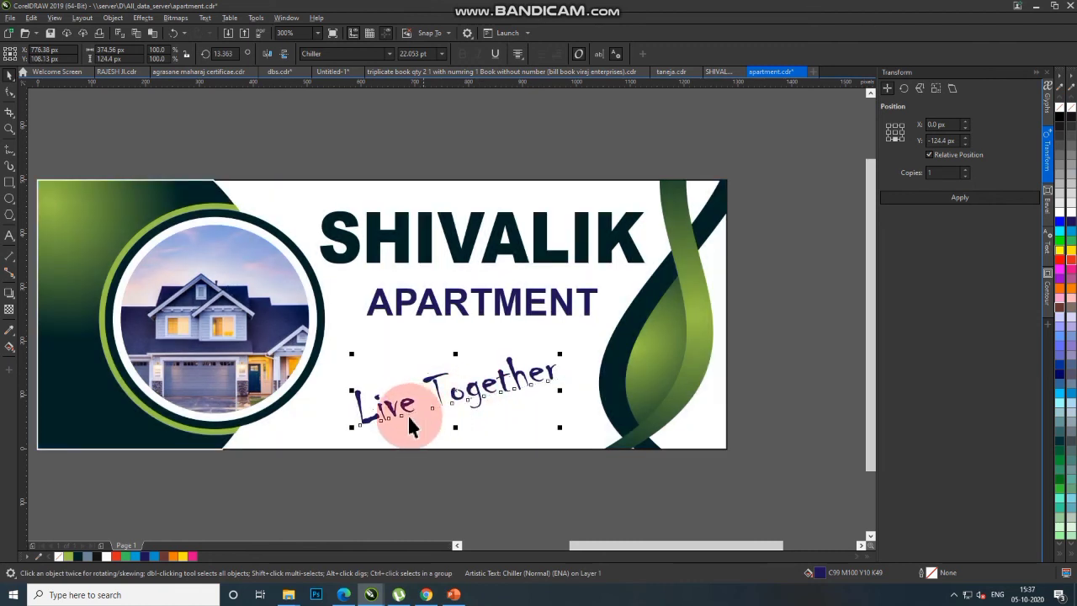
left_click_drag(352, 427, 365, 420)
left_click(430, 475)
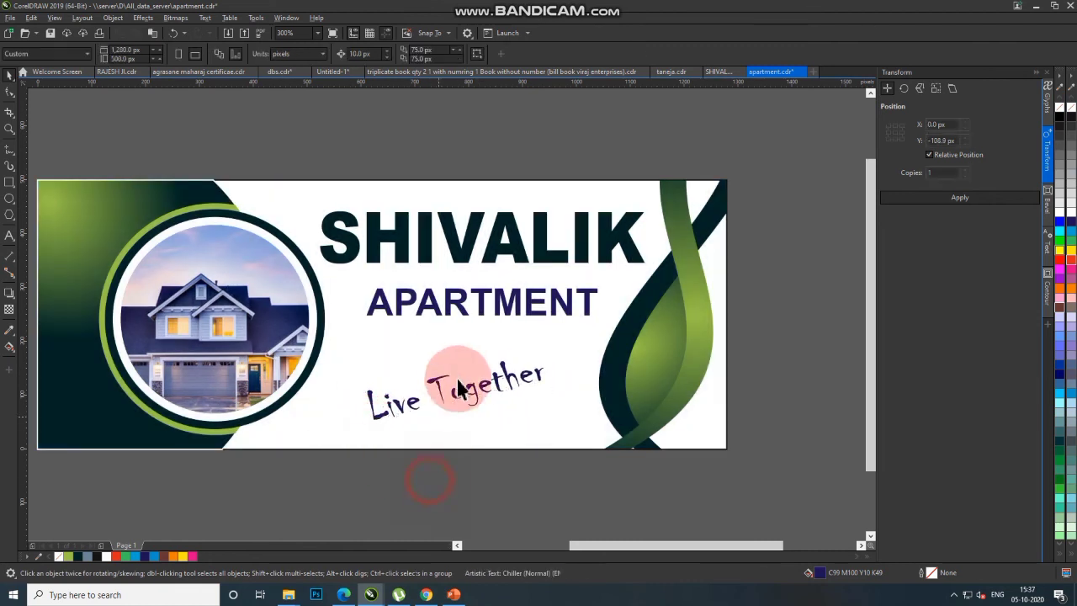